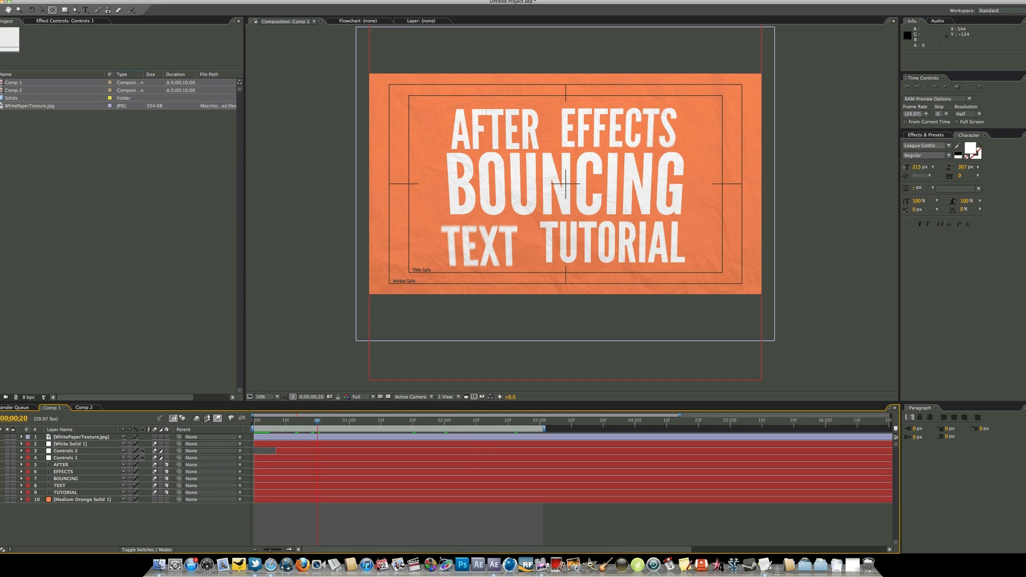
# Review the bouncing text animation in Comp 1 up to one second, and open Comp 2 to inspect its separate word layers
pyautogui.moveTo(279, 420); pyautogui.dragTo(317, 433)
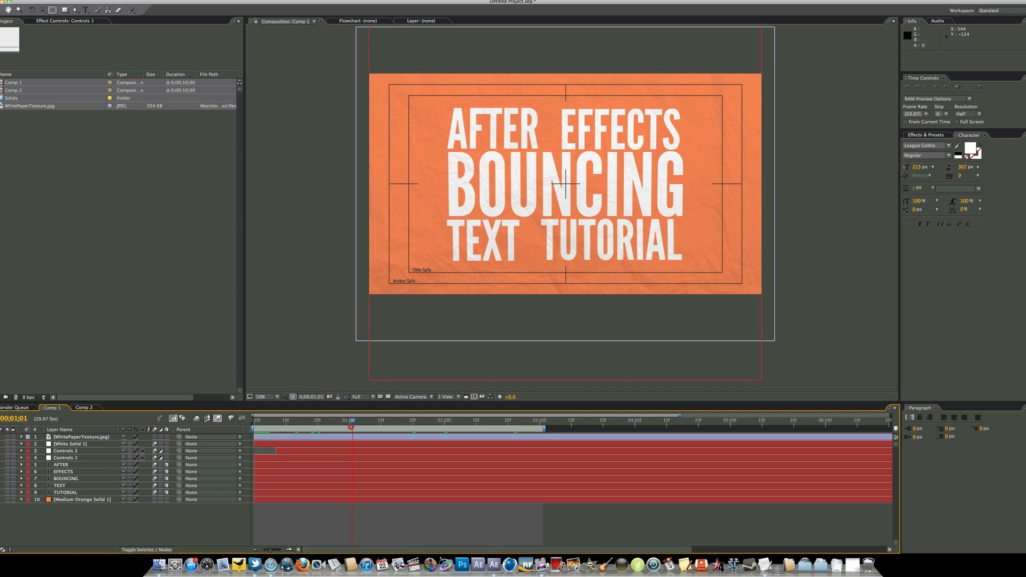
pyautogui.moveTo(351, 427); pyautogui.dragTo(350, 427)
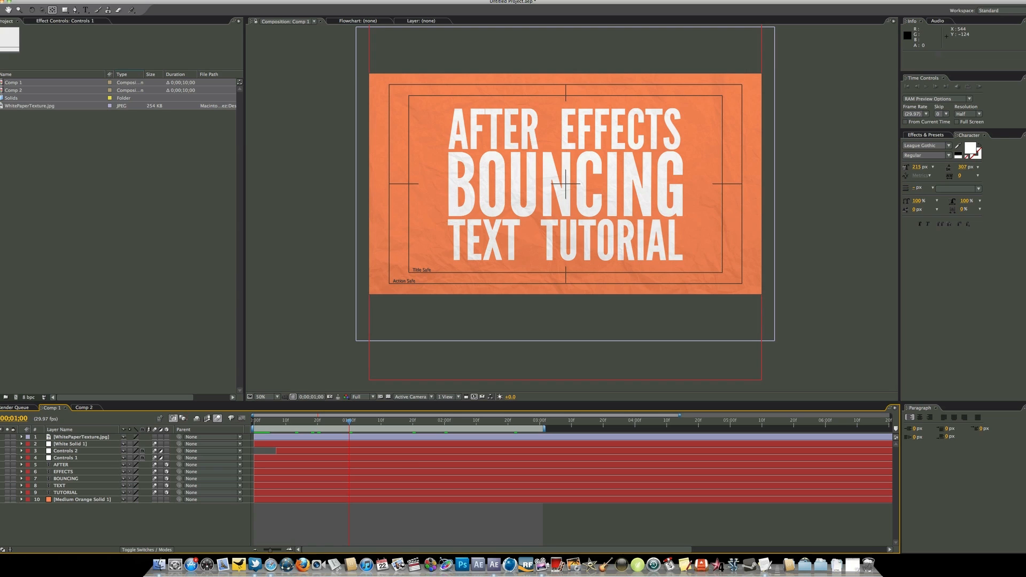
pyautogui.click(89, 409)
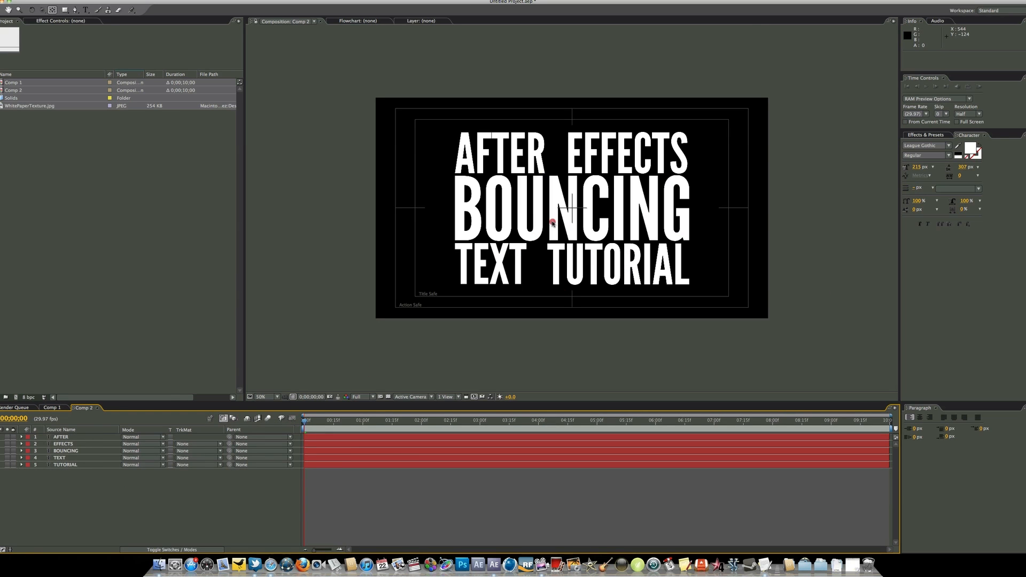
pyautogui.click(620, 198)
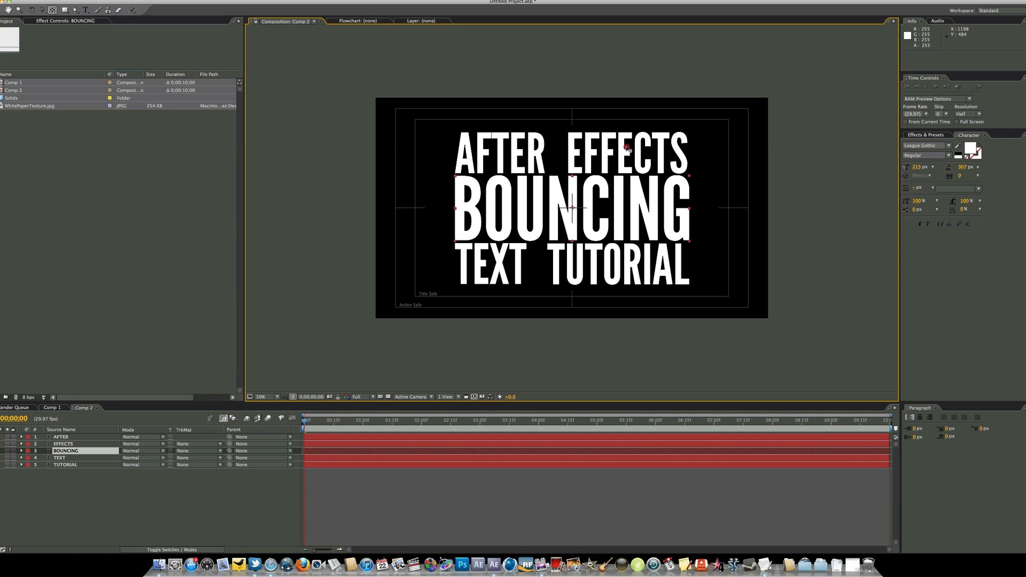
pyautogui.click(624, 159)
pyautogui.click(497, 156)
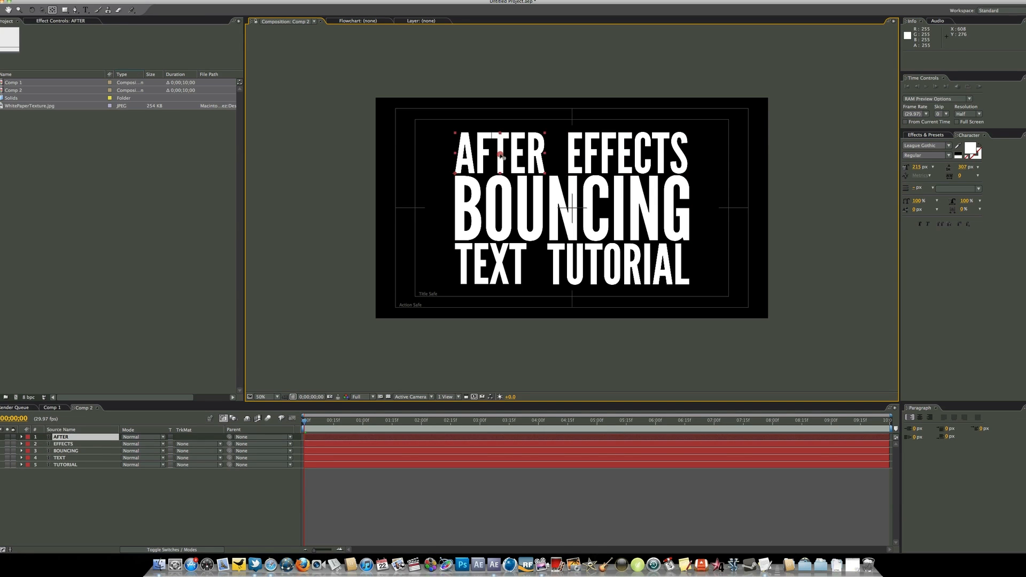
pyautogui.click(496, 270)
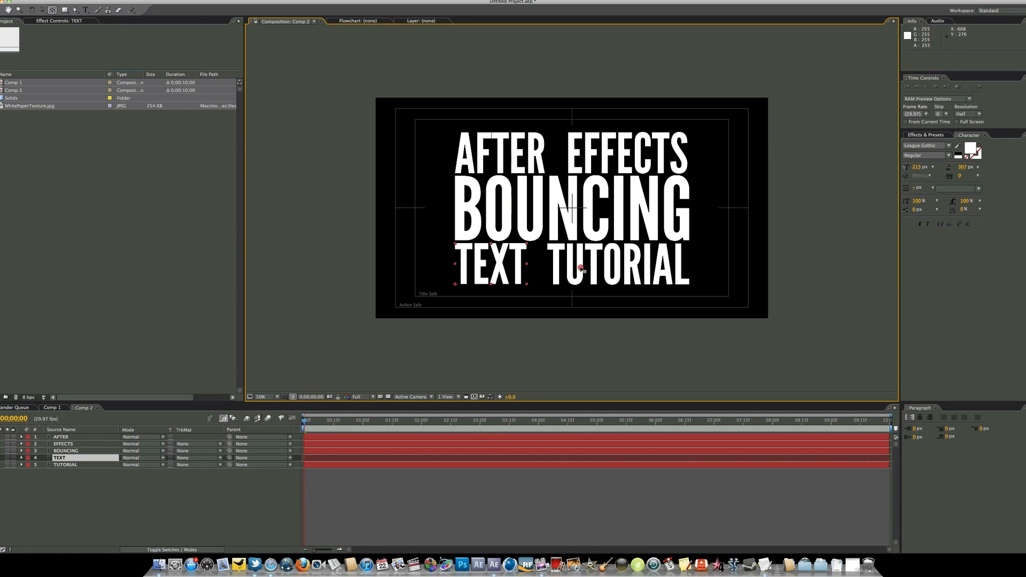
pyautogui.click(575, 269)
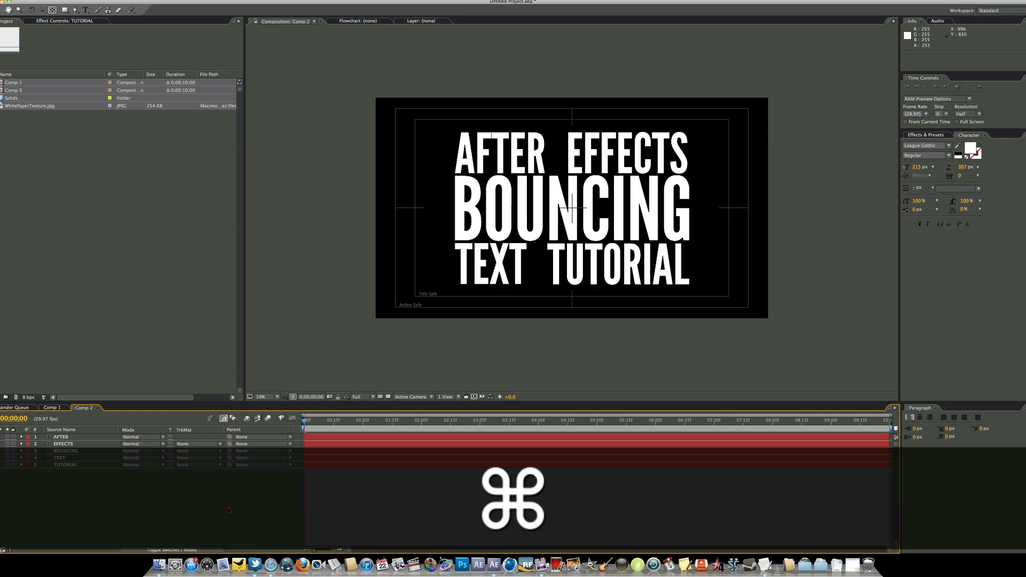
# Create a 1920 x 1920 px medium orange solid and place it beneath all the text layers as the background
pyautogui.press('super+y')
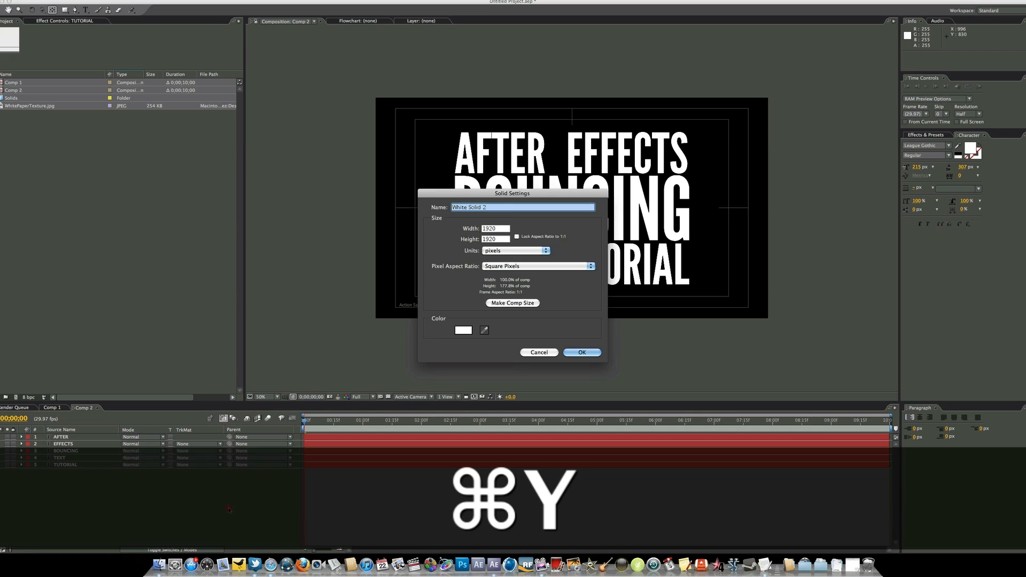
pyautogui.click(465, 329)
pyautogui.click(781, 369)
pyautogui.click(745, 318)
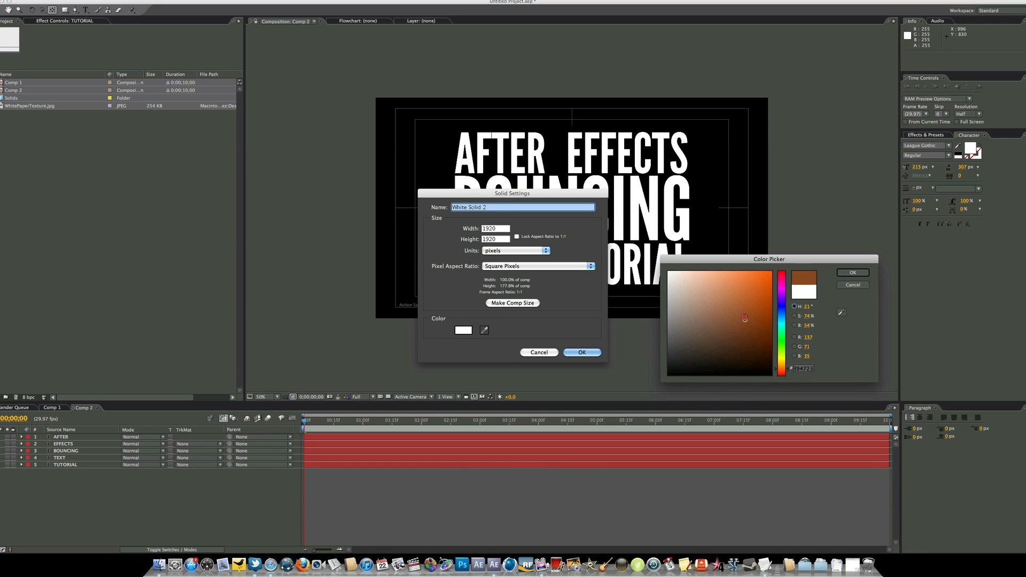
pyautogui.moveTo(744, 319); pyautogui.dragTo(733, 209)
pyautogui.press('Return')
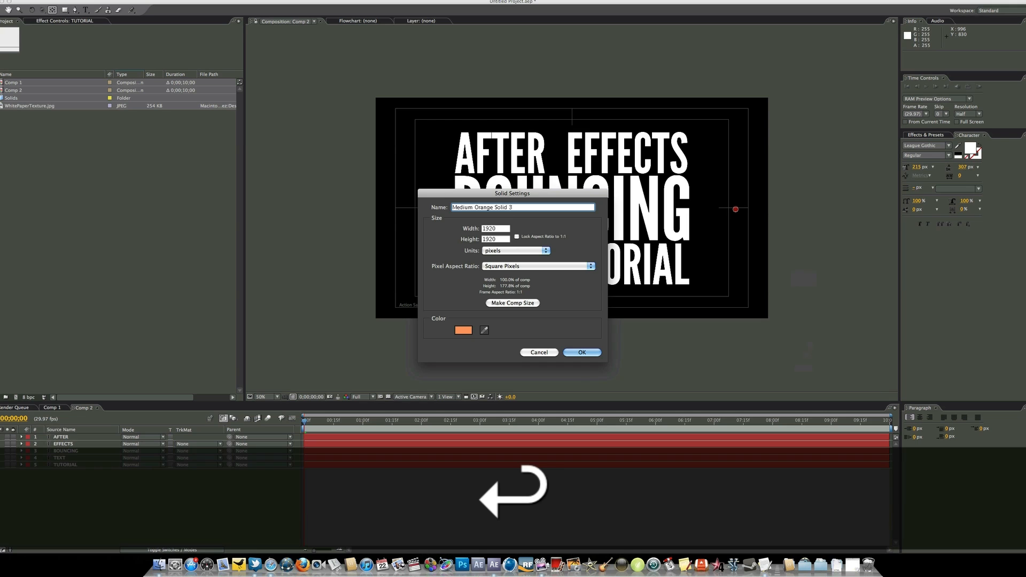
pyautogui.press('Return')
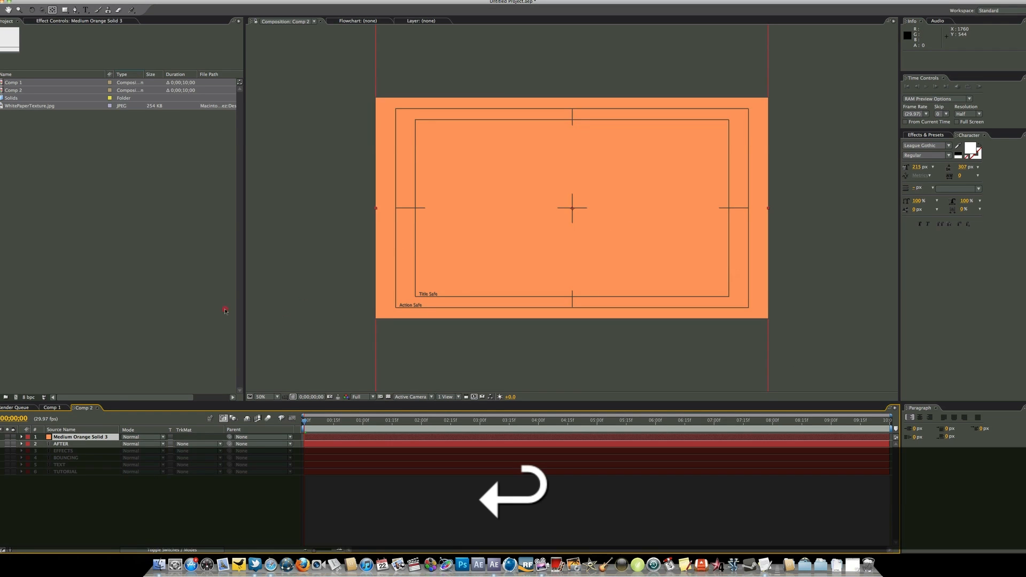
pyautogui.moveTo(80, 437); pyautogui.dragTo(107, 479)
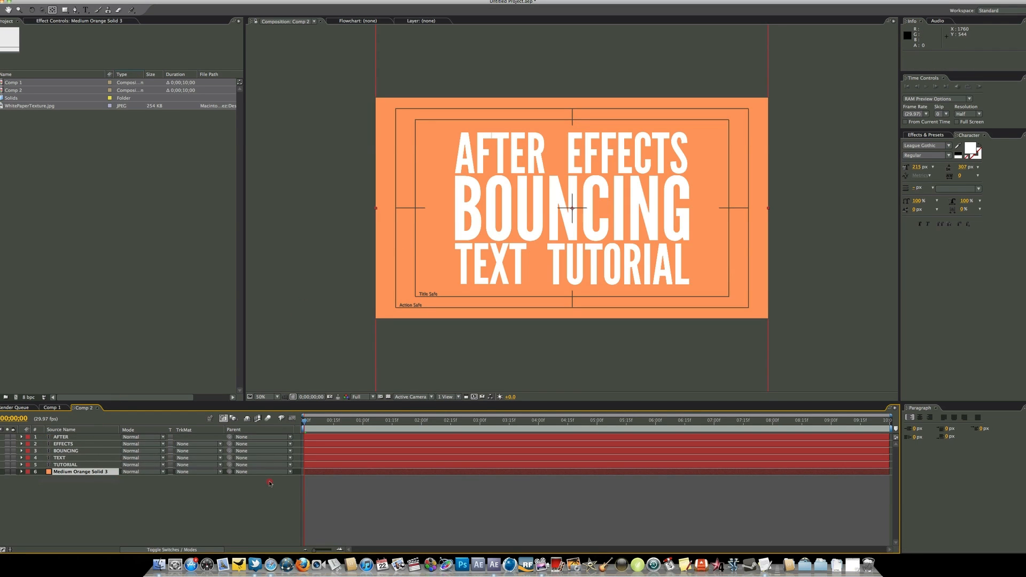
pyautogui.click(263, 492)
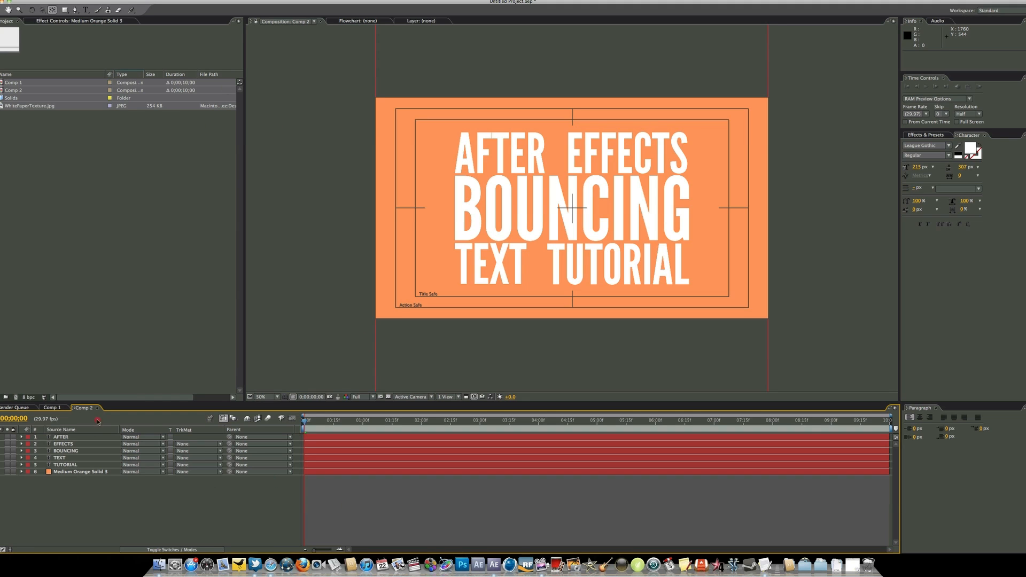
pyautogui.click(84, 437)
pyautogui.click(84, 444)
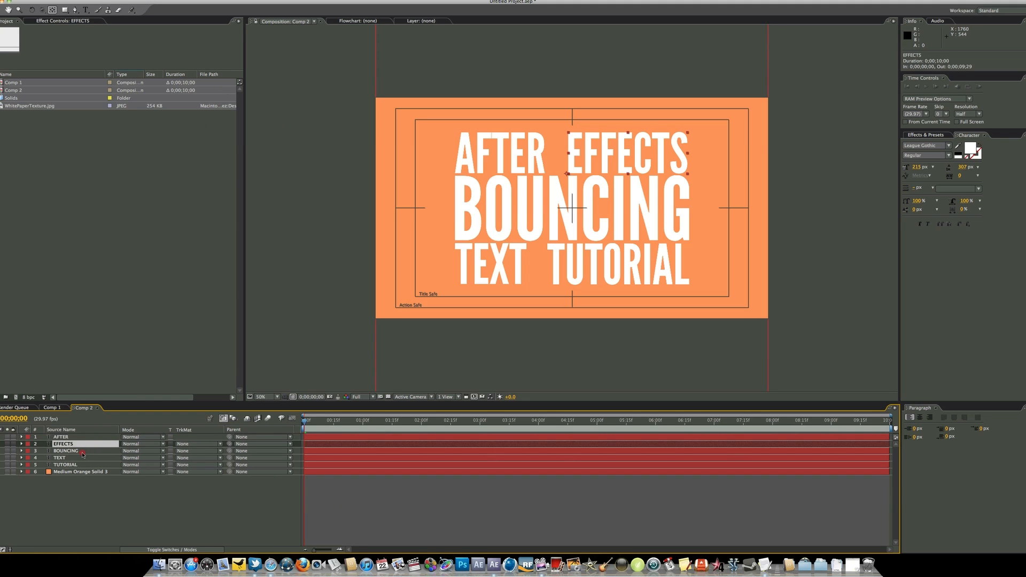
pyautogui.click(82, 451)
pyautogui.click(83, 458)
pyautogui.click(87, 464)
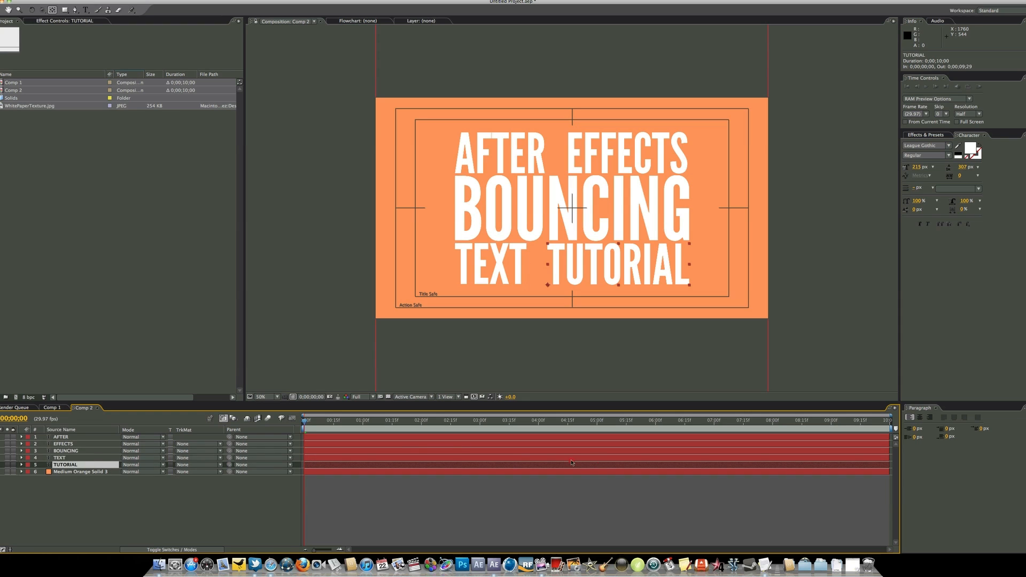
# Move the AFTER layer's anchor point from the word's lower-left corner to its center with the Pan Behind tool
pyautogui.click(495, 151)
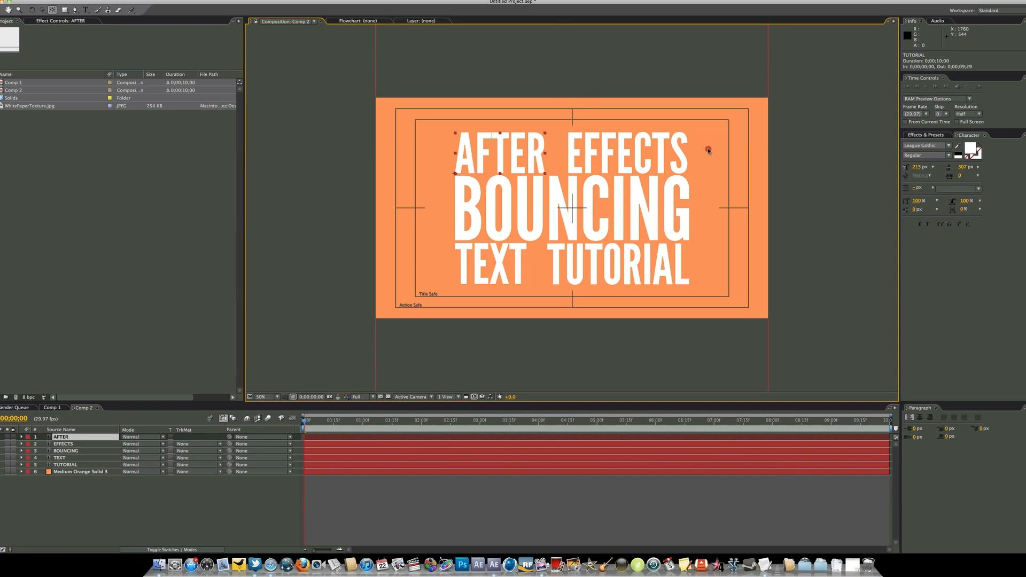
pyautogui.press('y')
pyautogui.press('.')
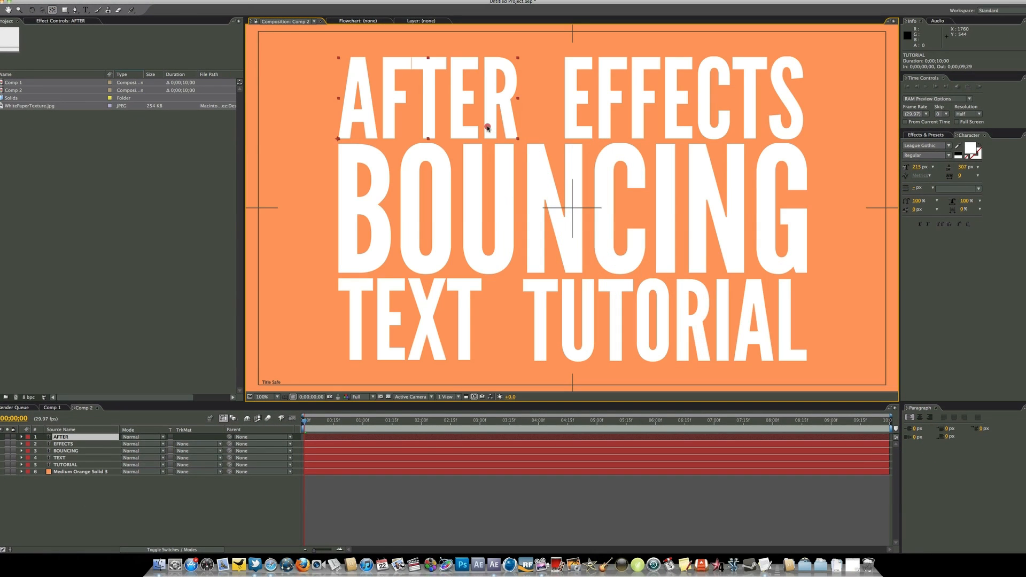
pyautogui.moveTo(454, 114); pyautogui.dragTo(494, 166)
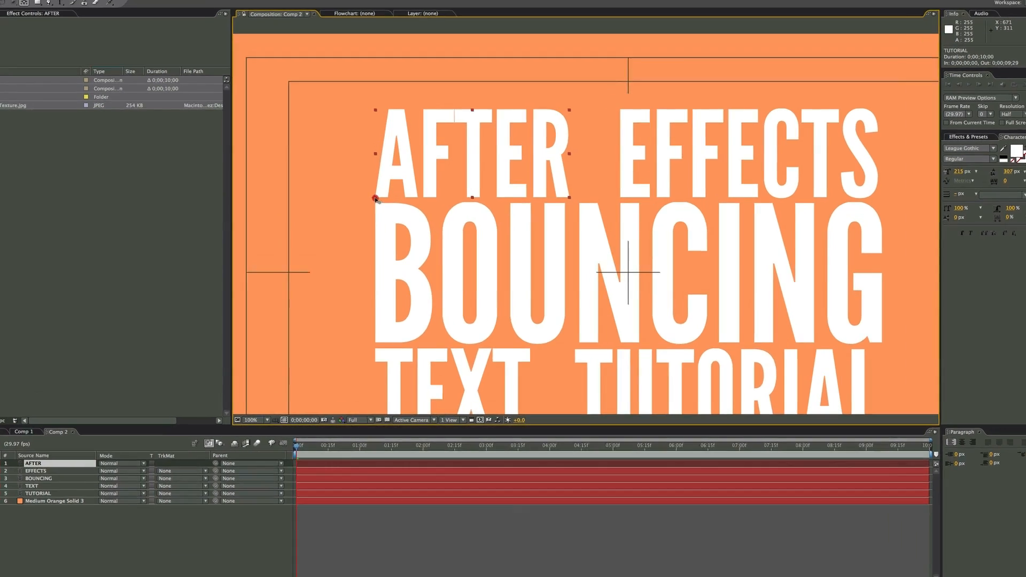
pyautogui.moveTo(384, 192); pyautogui.dragTo(452, 165)
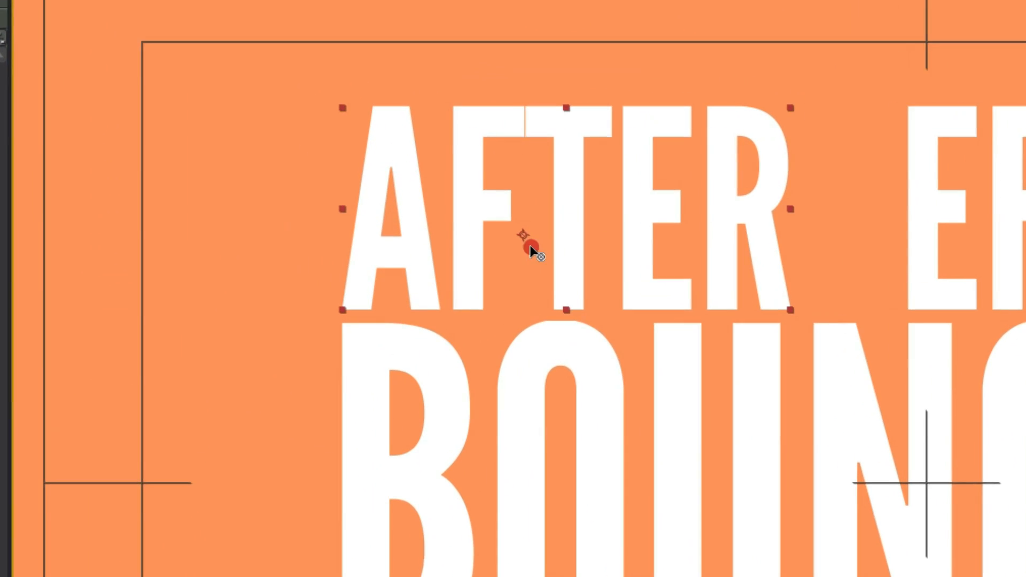
pyautogui.moveTo(531, 245); pyautogui.dragTo(582, 282)
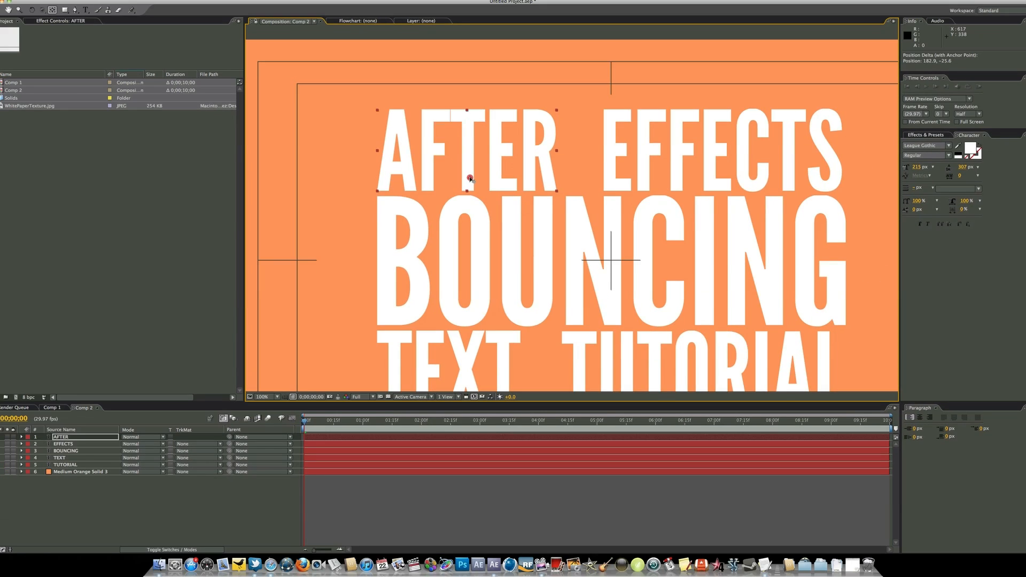
pyautogui.scroll(-1, 470, 179)
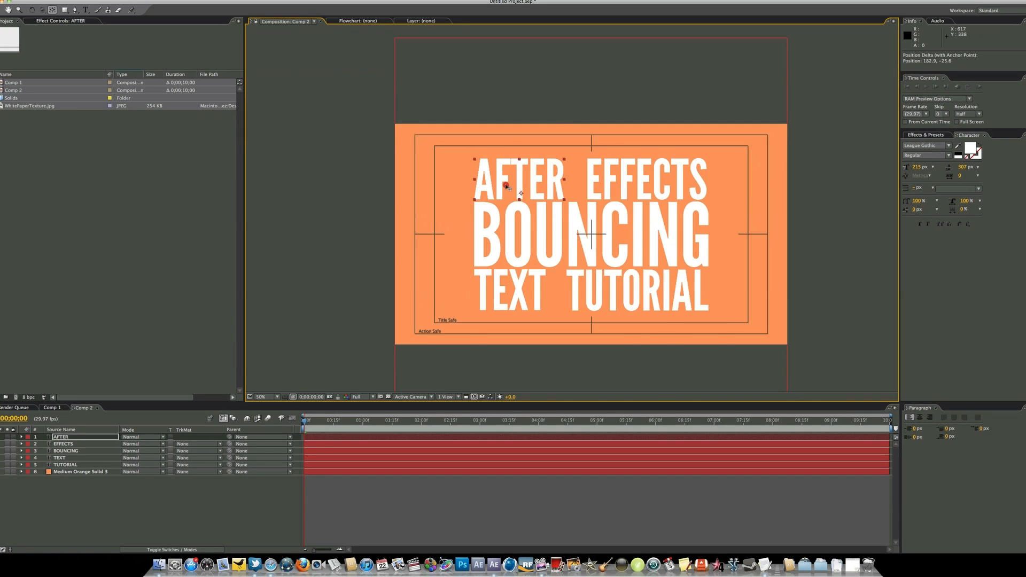
pyautogui.scroll(1, 505, 185)
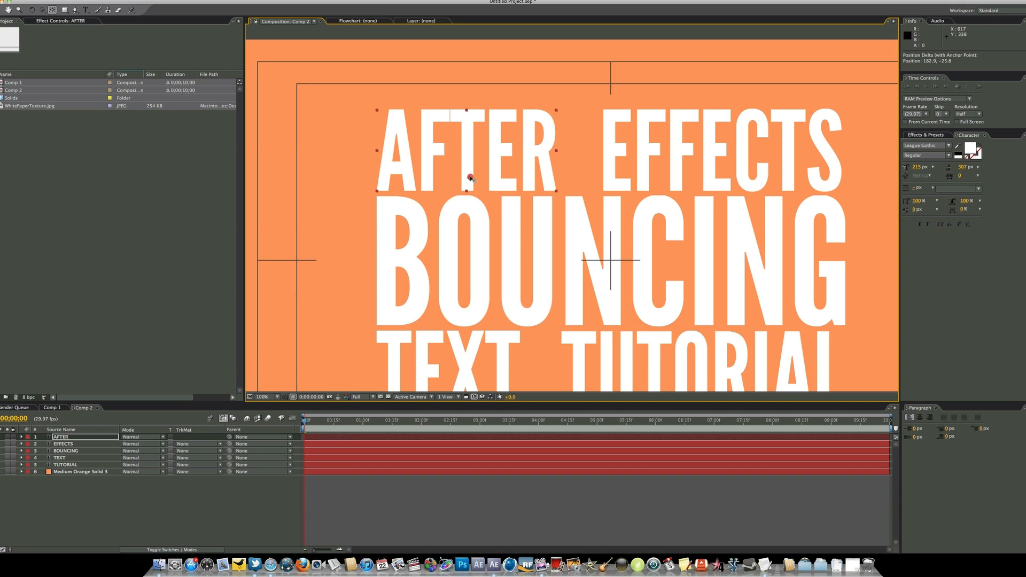
pyautogui.moveTo(469, 180); pyautogui.dragTo(467, 151)
pyautogui.press(',')
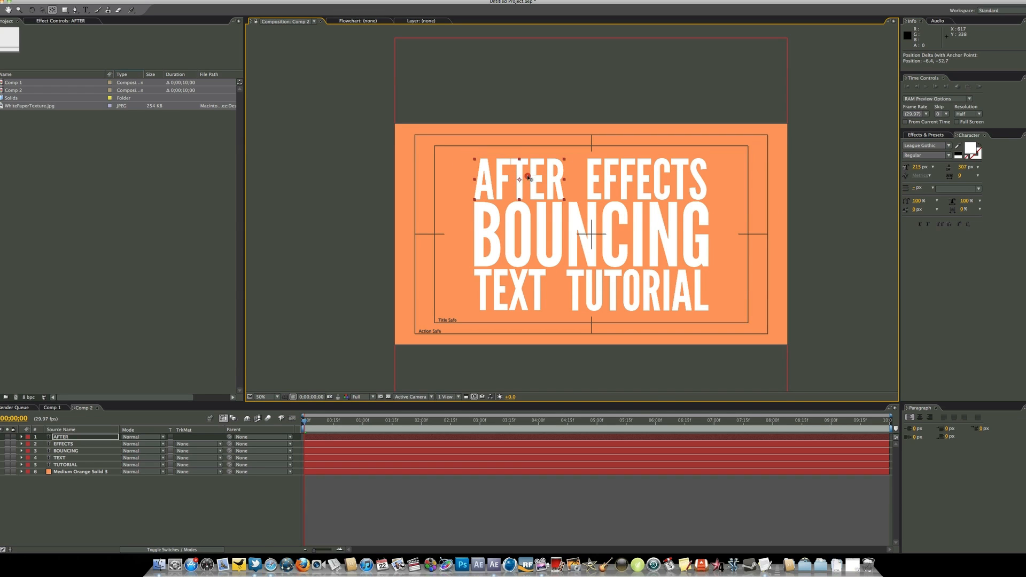
# Move the AFTER layer's anchor point straight up to just above the top edge of the frame
pyautogui.moveTo(520, 180); pyautogui.dragTo(518, 104)
pyautogui.scroll(2, 519, 103)
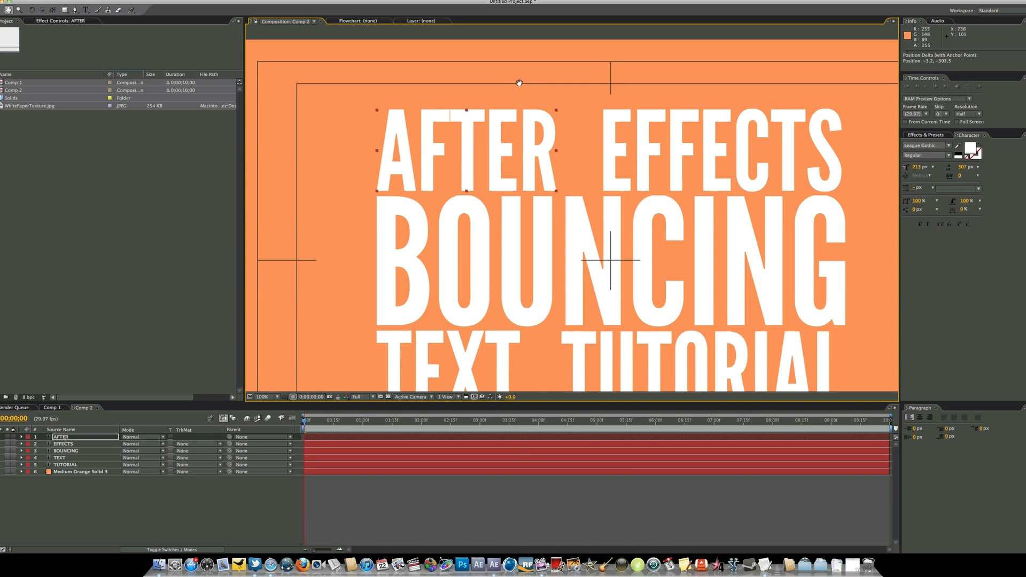
pyautogui.moveTo(519, 83); pyautogui.dragTo(521, 231)
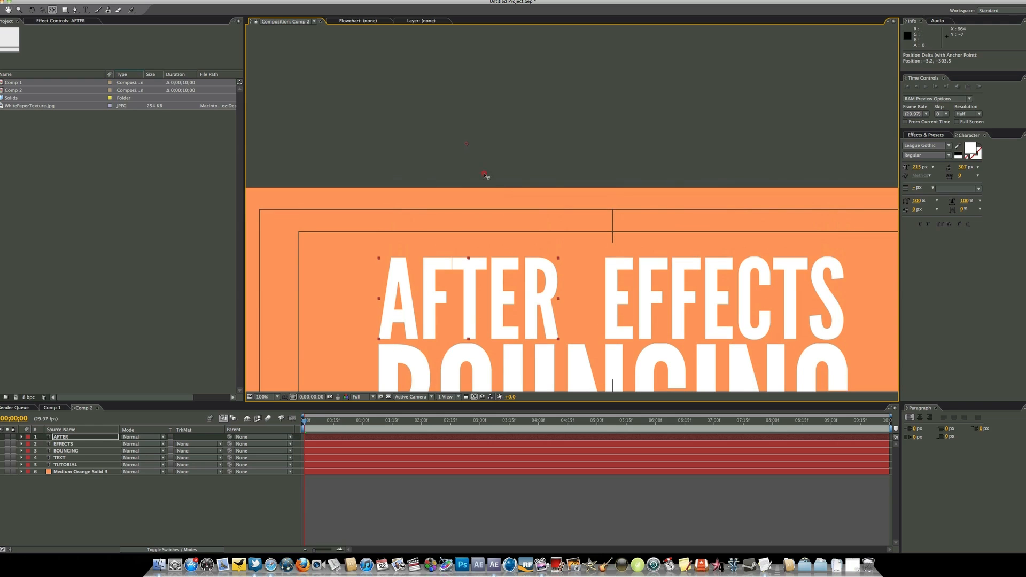
# Move the EFFECTS layer's anchor point above the top edge of the frame, centered over the word
pyautogui.click(677, 296)
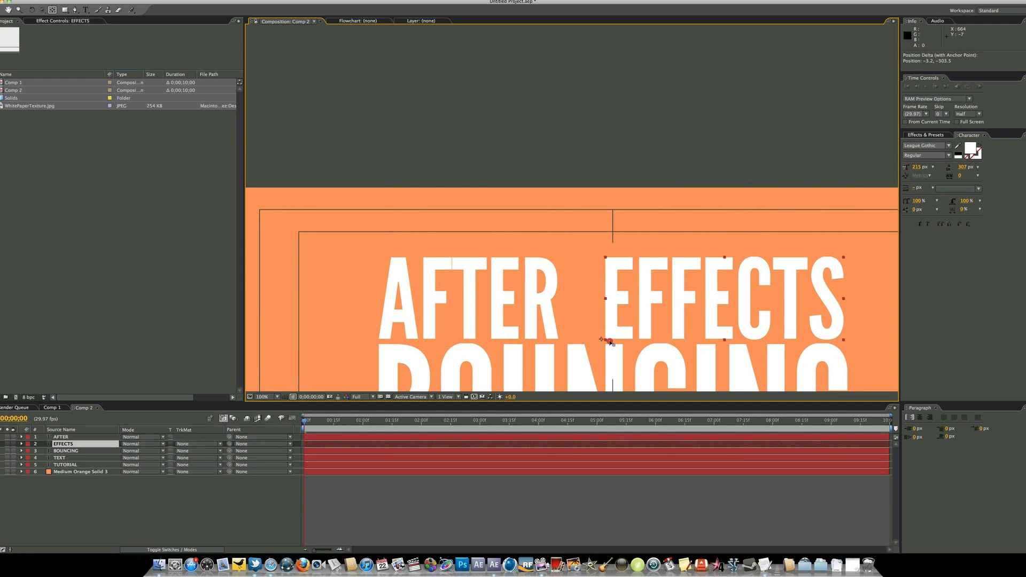
pyautogui.moveTo(602, 341); pyautogui.dragTo(724, 159)
pyautogui.scroll(-2, 652, 182)
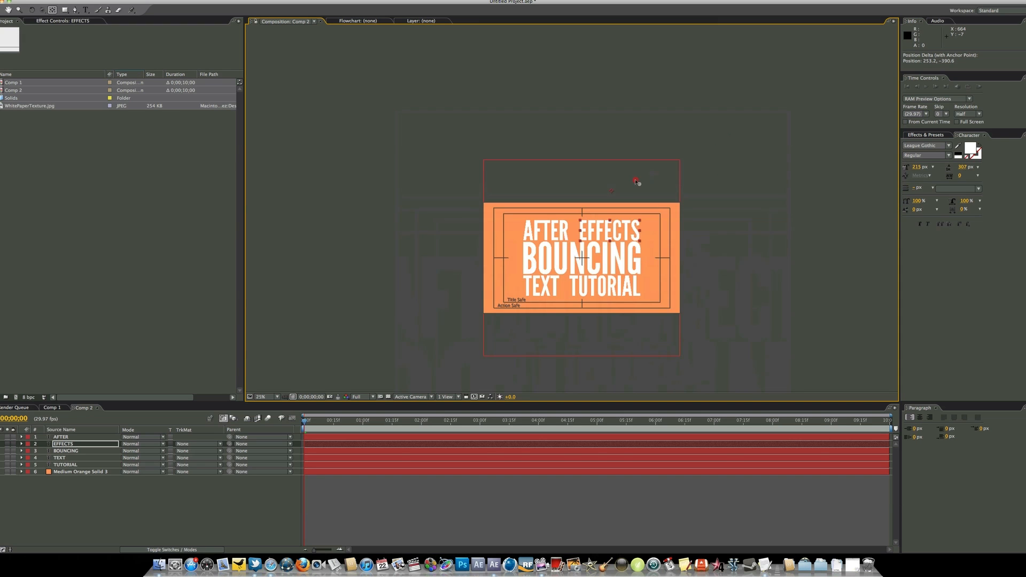
# Move the anchor points of the TEXT and TUTORIAL layers below the bottom edge of the frame, each centered under its word
pyautogui.scroll(2, 635, 182)
pyautogui.scroll(-1, 637, 185)
pyautogui.press('space')
pyautogui.moveTo(581, 323); pyautogui.dragTo(566, 186)
pyautogui.scroll(-1, 566, 186)
pyautogui.scroll(1, 540, 208)
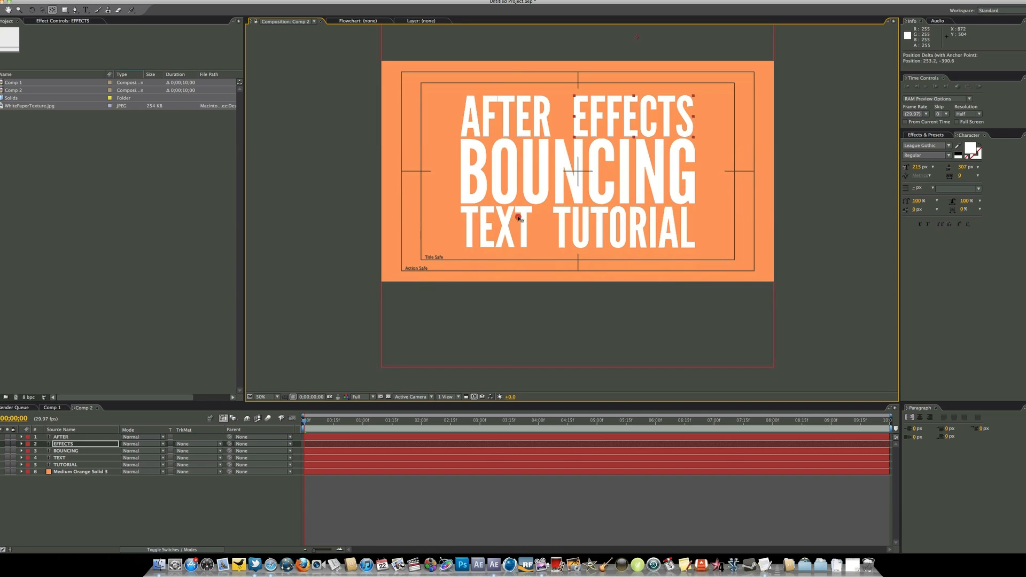
pyautogui.click(501, 230)
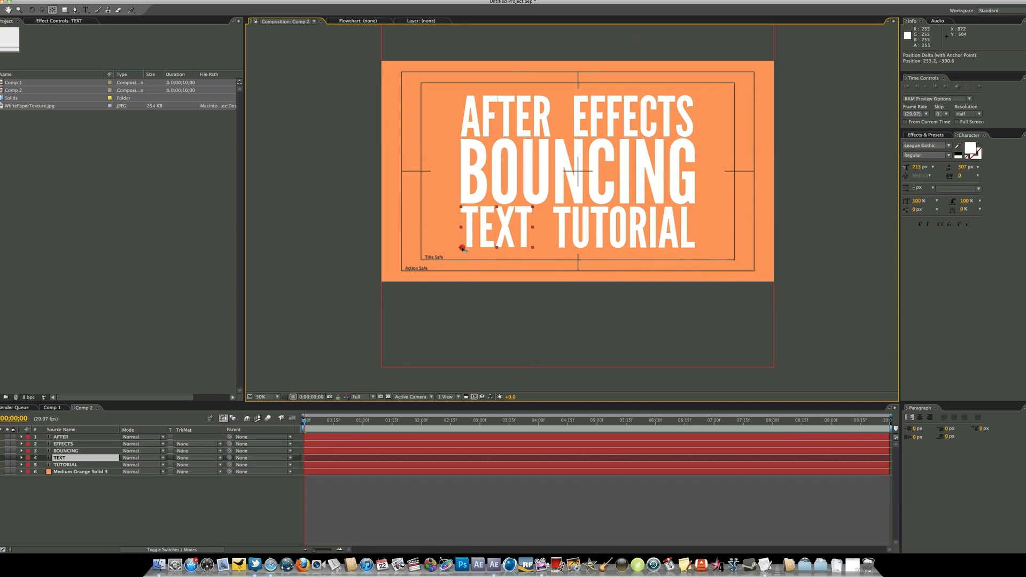
pyautogui.moveTo(463, 248); pyautogui.dragTo(496, 287)
pyautogui.click(653, 234)
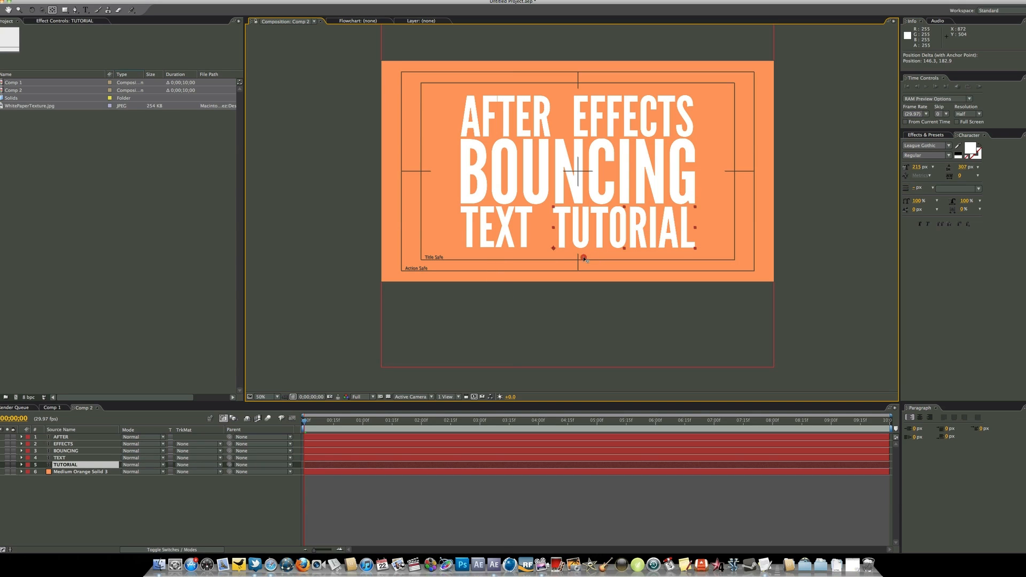
pyautogui.moveTo(553, 250); pyautogui.dragTo(628, 297)
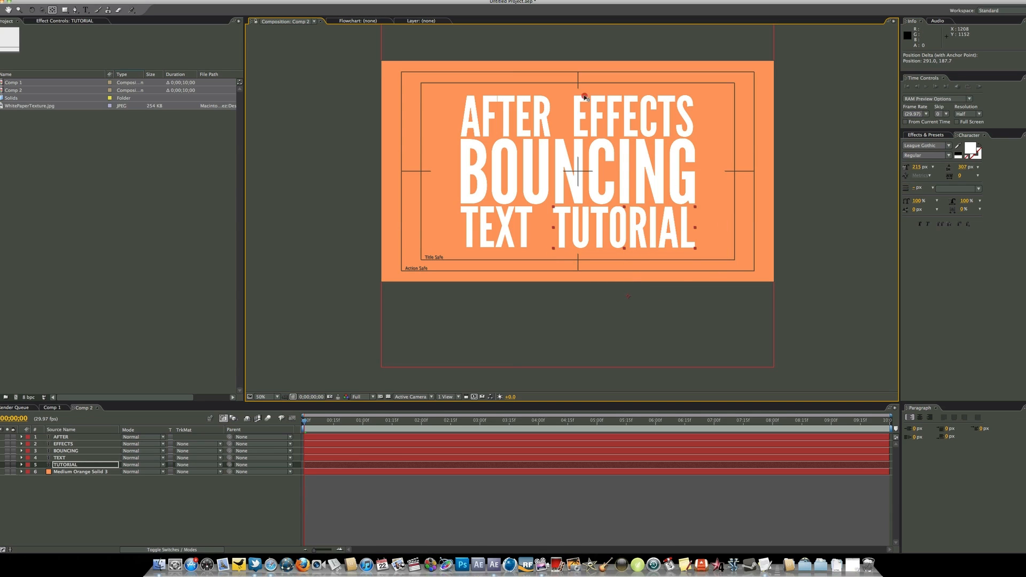
# Move the BOUNCING layer's anchor point horizontally to just outside the right edge of the frame and deselect the layer
pyautogui.press('space')
pyautogui.moveTo(554, 145); pyautogui.dragTo(544, 179)
pyautogui.click(549, 202)
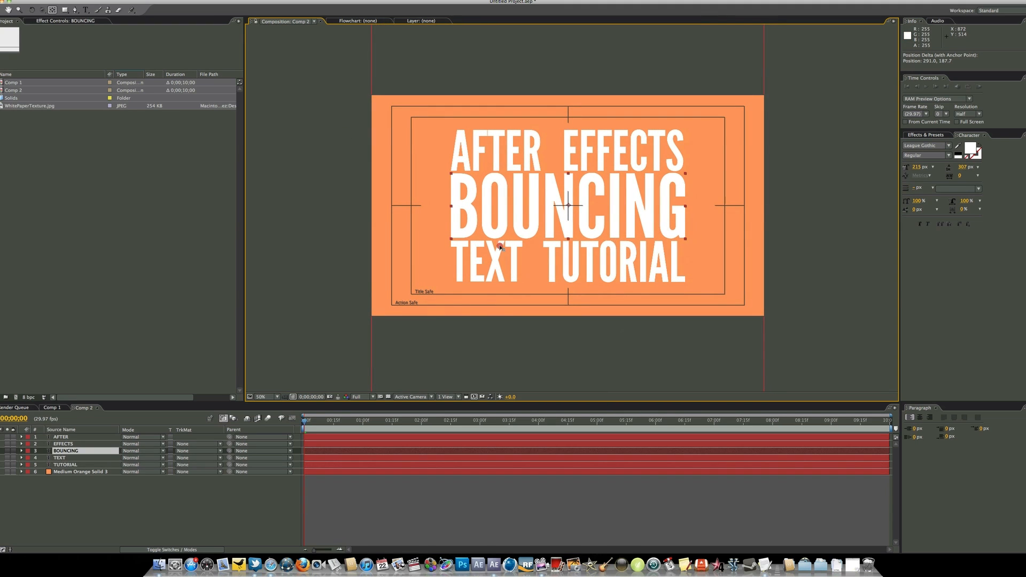
pyautogui.moveTo(570, 207); pyautogui.dragTo(798, 209)
pyautogui.click(143, 508)
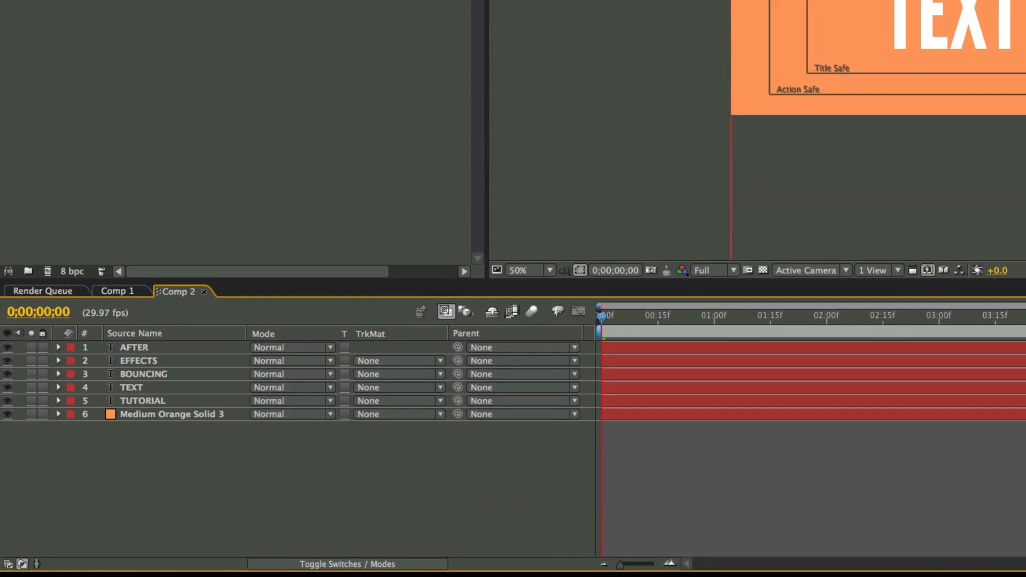
# Show the layer switches in the timeline and make all five text layers 3D
pyautogui.click(382, 567)
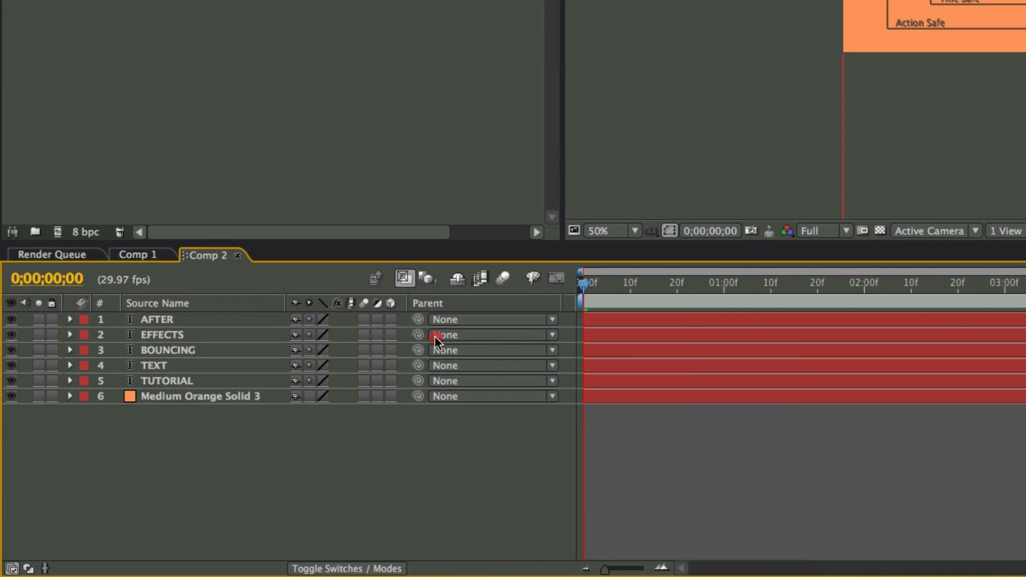
pyautogui.moveTo(391, 380); pyautogui.dragTo(389, 319)
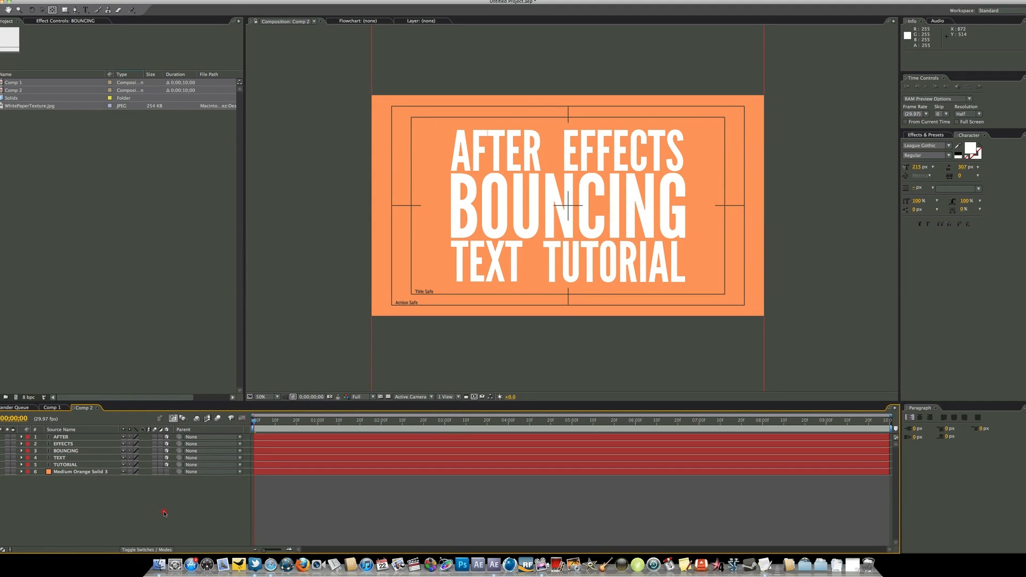
# Add an adjustment layer to Comp 2 and rename it "Controls 1"
pyautogui.rightClick(121, 510)
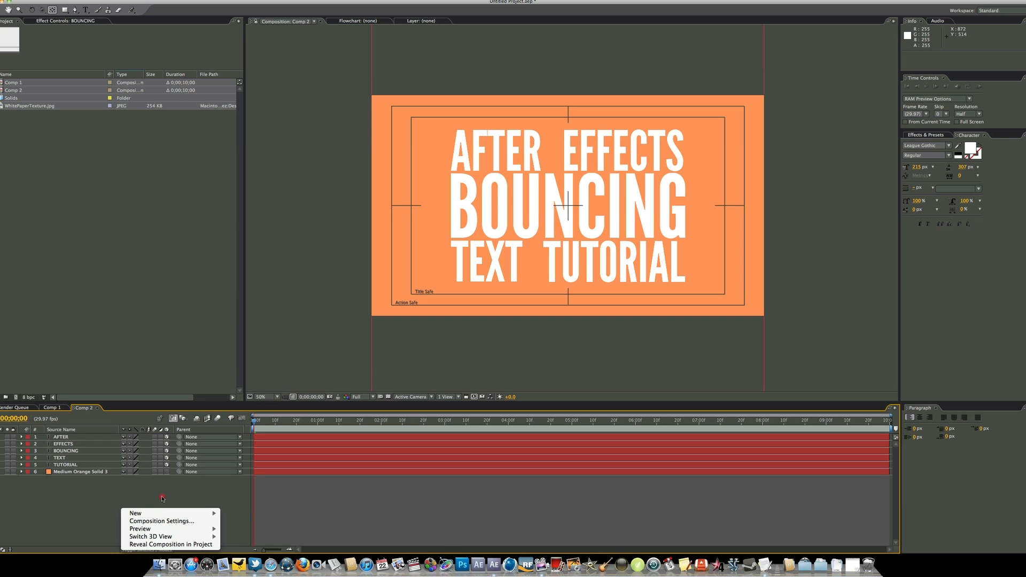
pyautogui.moveTo(155, 514)
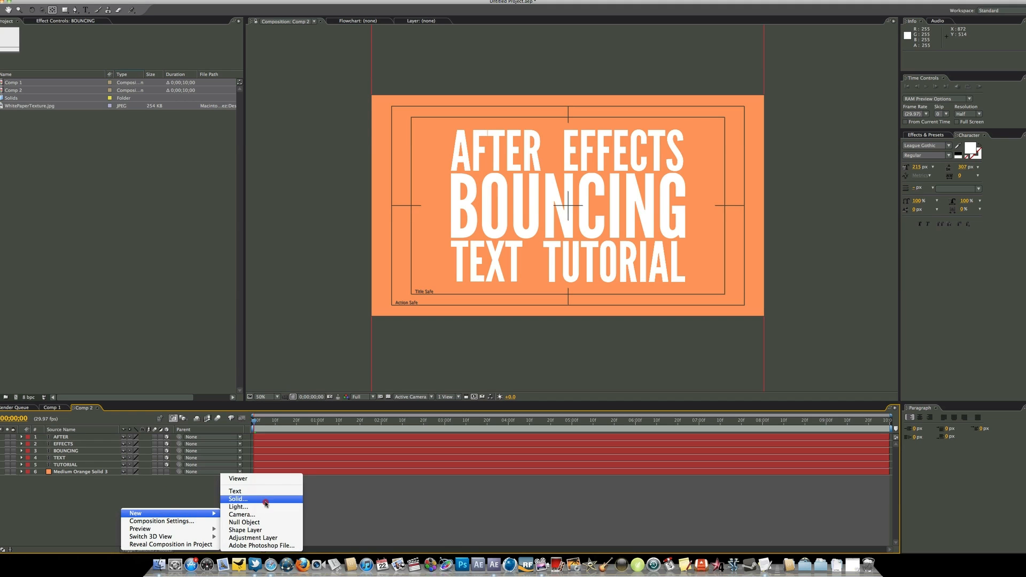
pyautogui.click(272, 538)
pyautogui.click(106, 437)
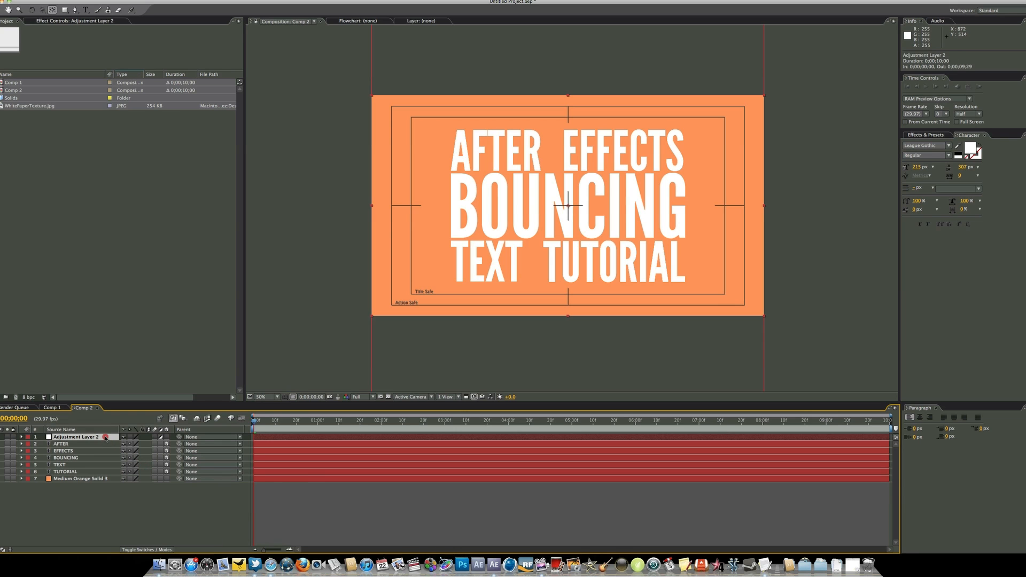
pyautogui.press('Return')
pyautogui.write('C')
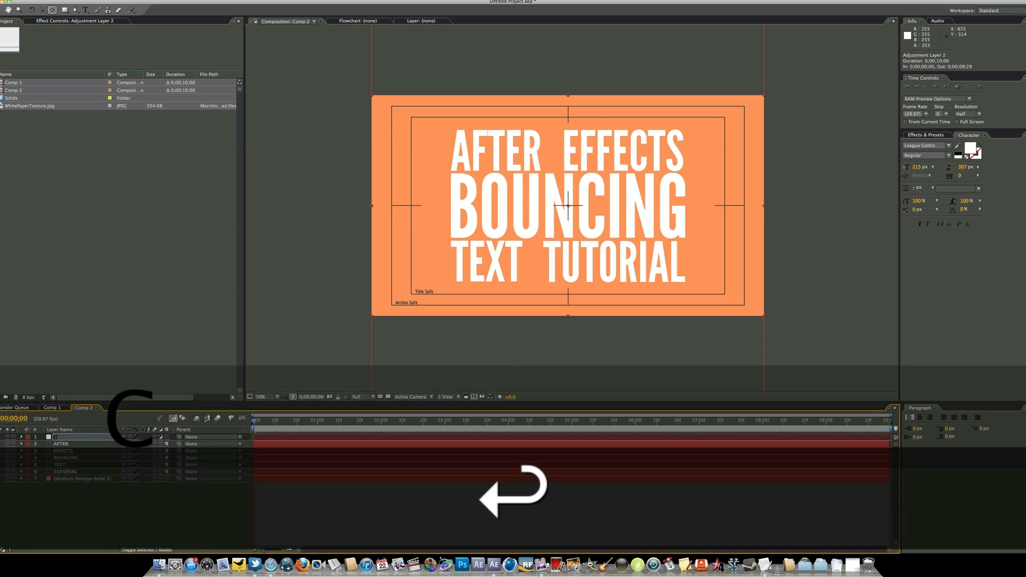
pyautogui.write('ontrols')
pyautogui.press('Return')
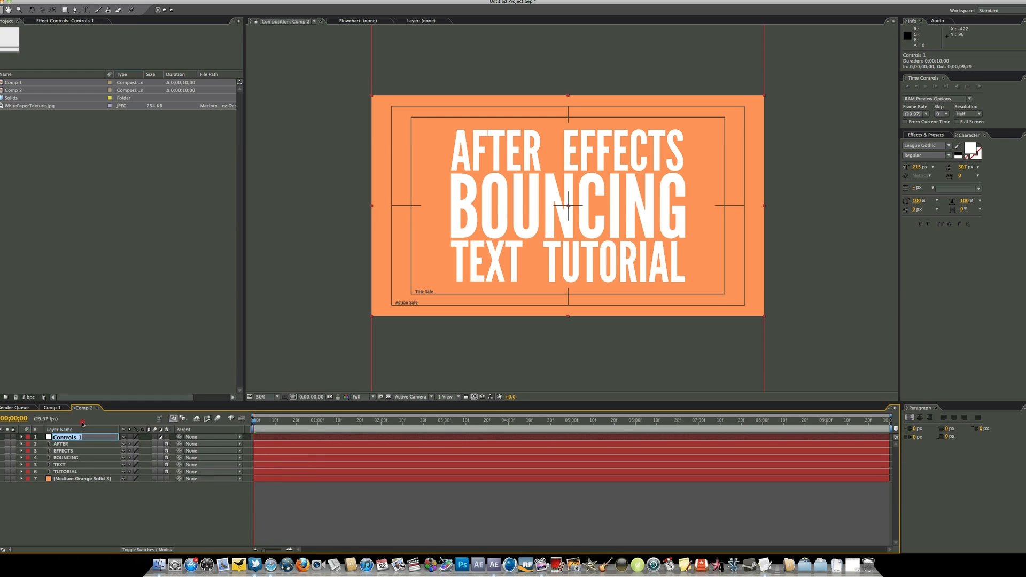
pyautogui.press('Return')
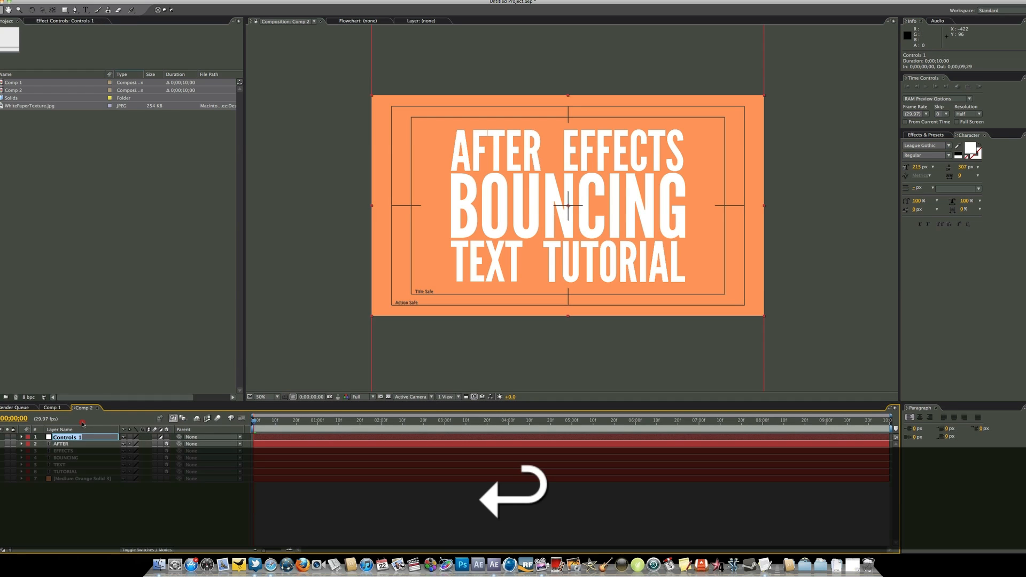
# Add a Slider Control expression effect to the Controls 1 layer, with its effect controls shown
pyautogui.click(92, 22)
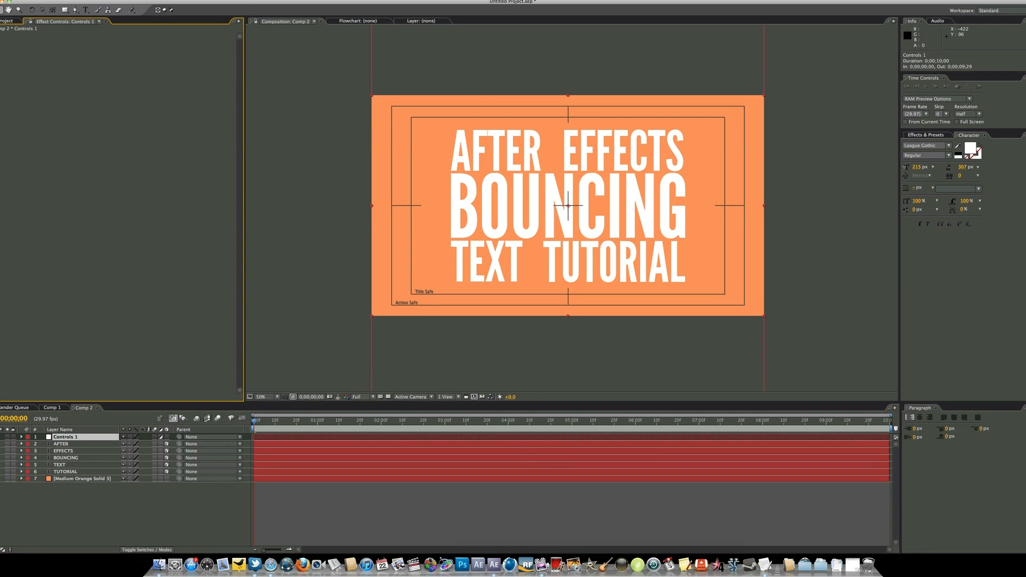
pyautogui.click(165, 0)
pyautogui.moveTo(203, 81)
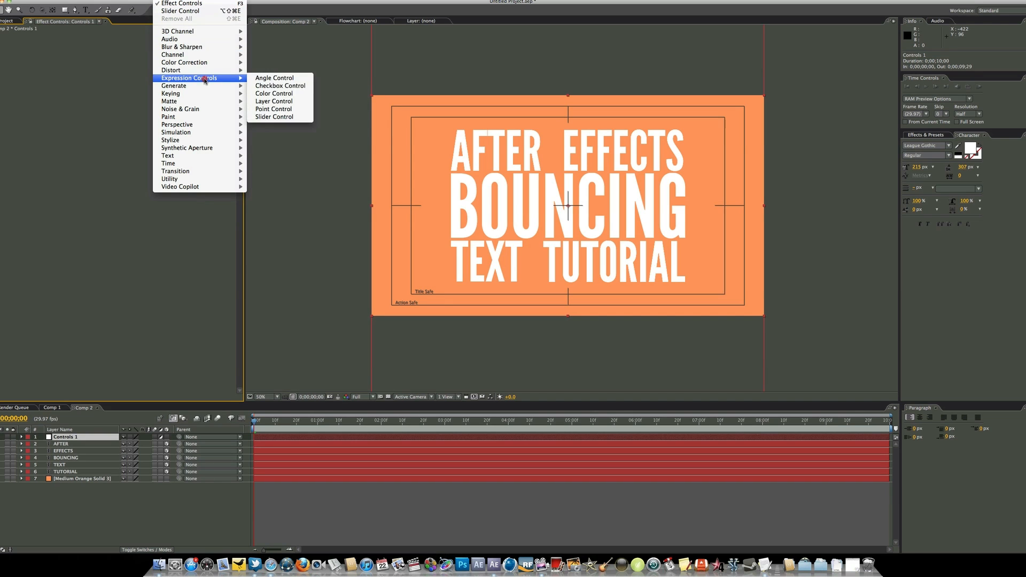
pyautogui.click(278, 118)
pyautogui.click(55, 128)
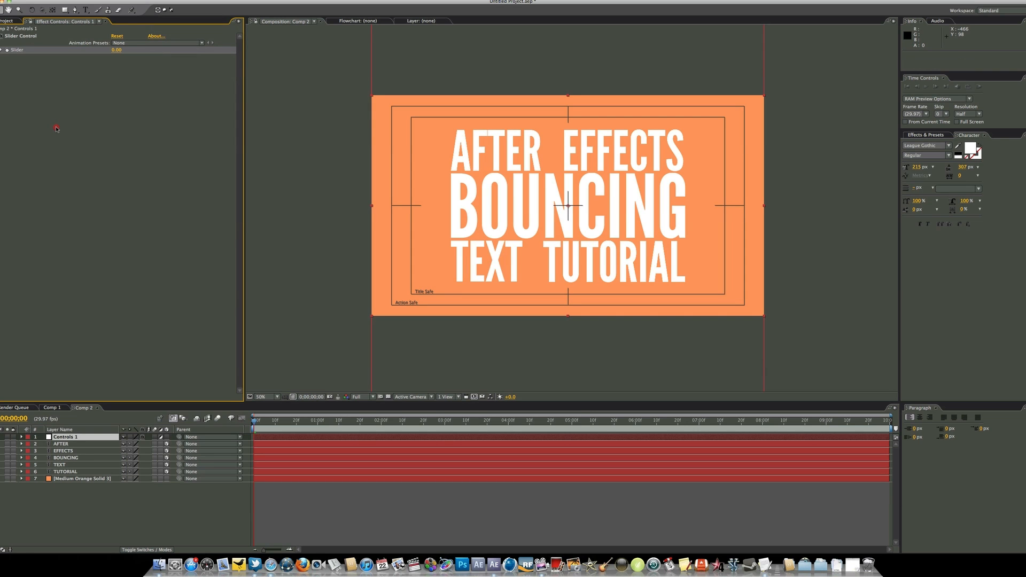
# Switch to Safari and copy the whole Inertial Bounce expression from the Motion Graphics Exchange page
pyautogui.click(274, 565)
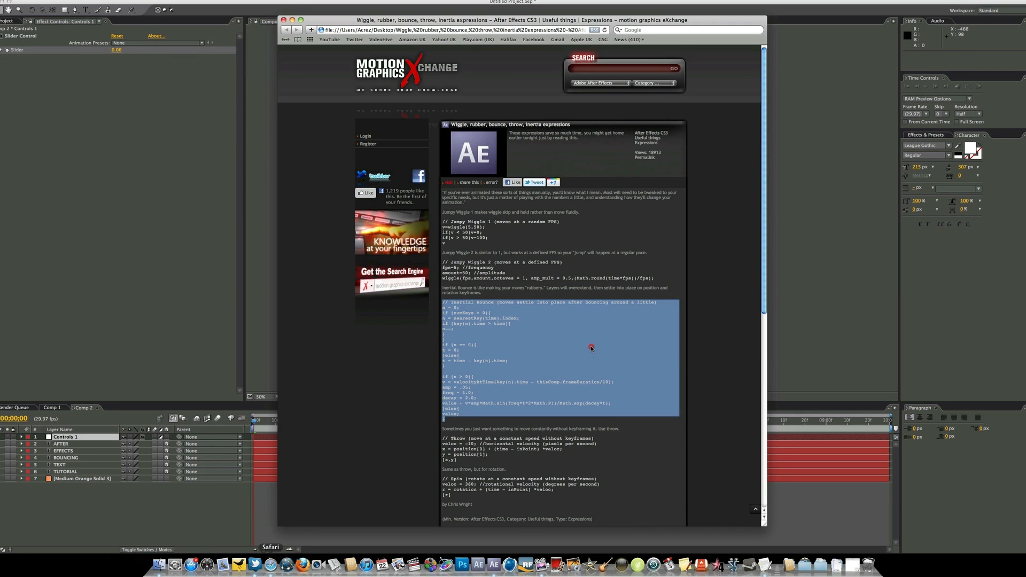
pyautogui.click(516, 413)
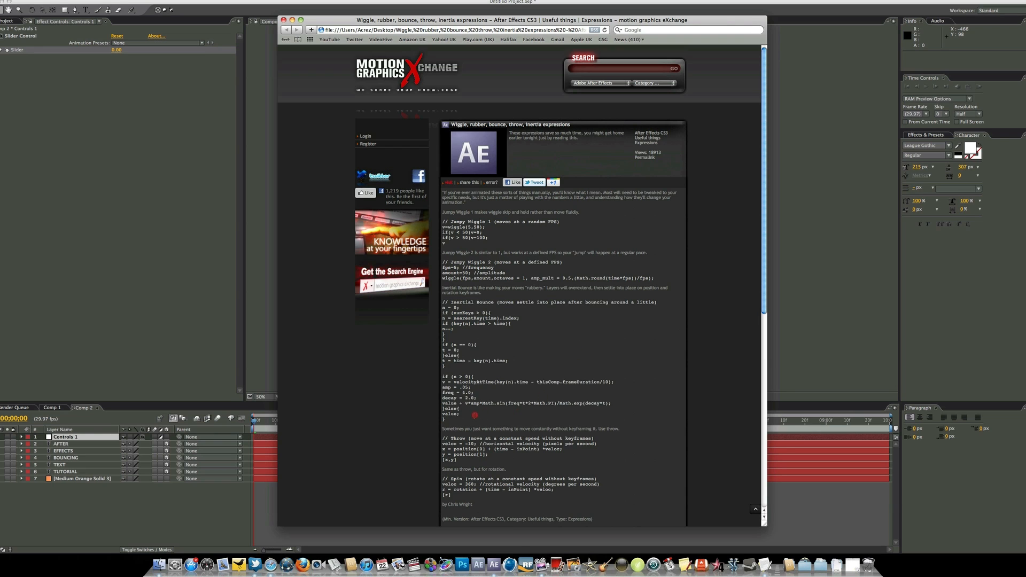
pyautogui.moveTo(454, 420); pyautogui.dragTo(439, 304)
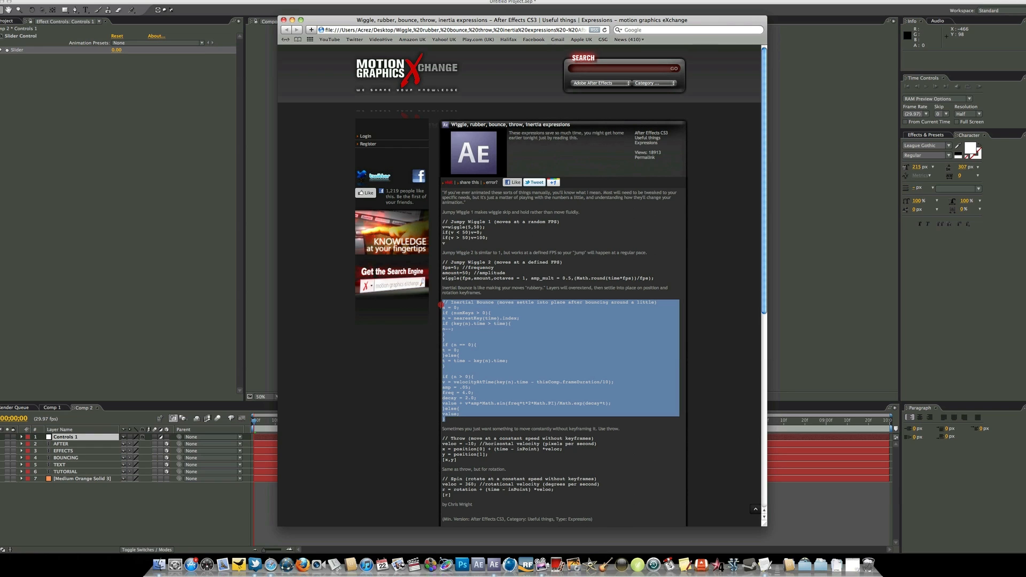
pyautogui.press('super+c')
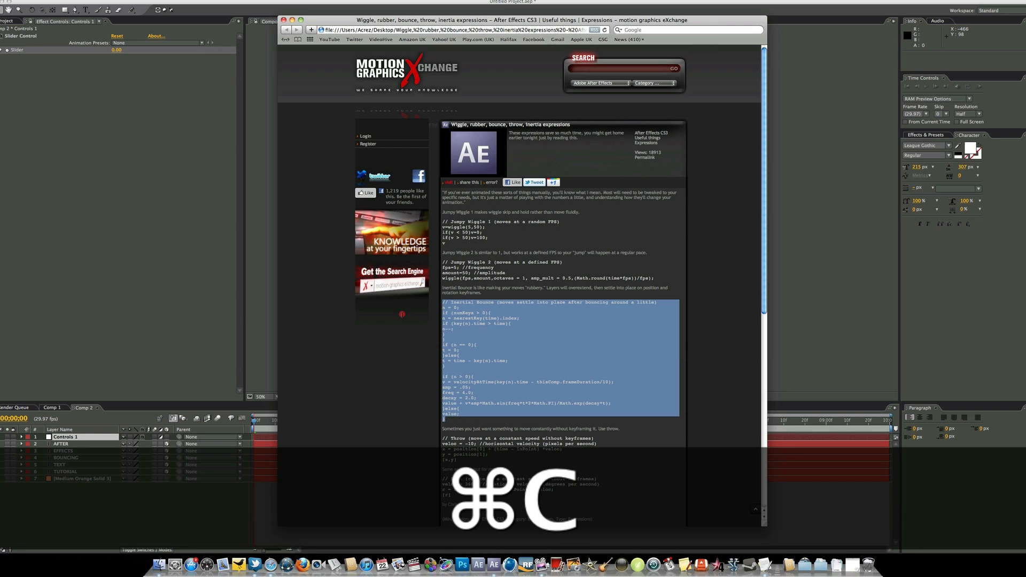
# Switch back to After Effects, paste the copied expression onto the Slider property of Controls 1, and collapse the layer
pyautogui.click(60, 204)
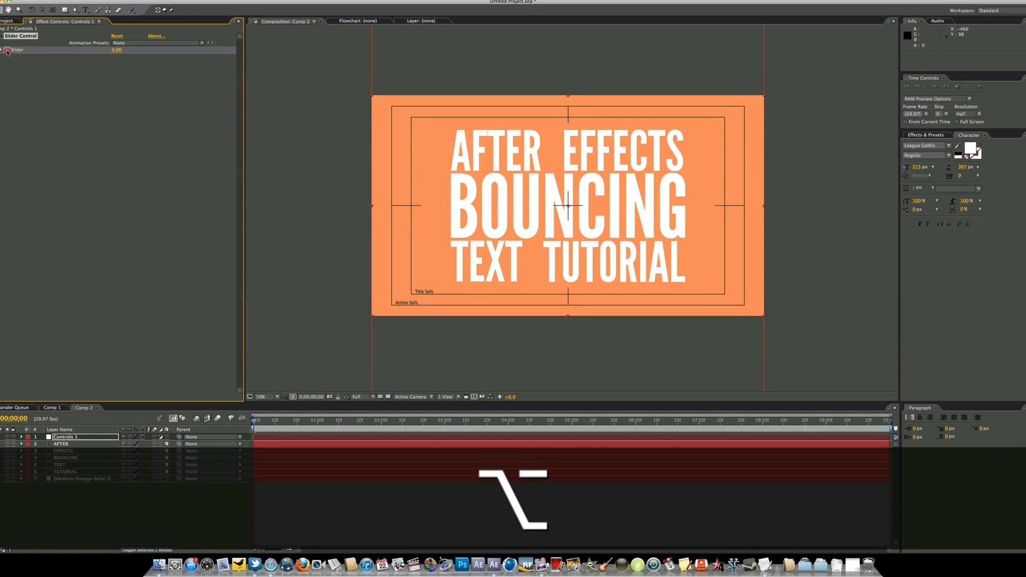
pyautogui.keyDown('alt'); pyautogui.click(8, 51); pyautogui.keyUp('alt')
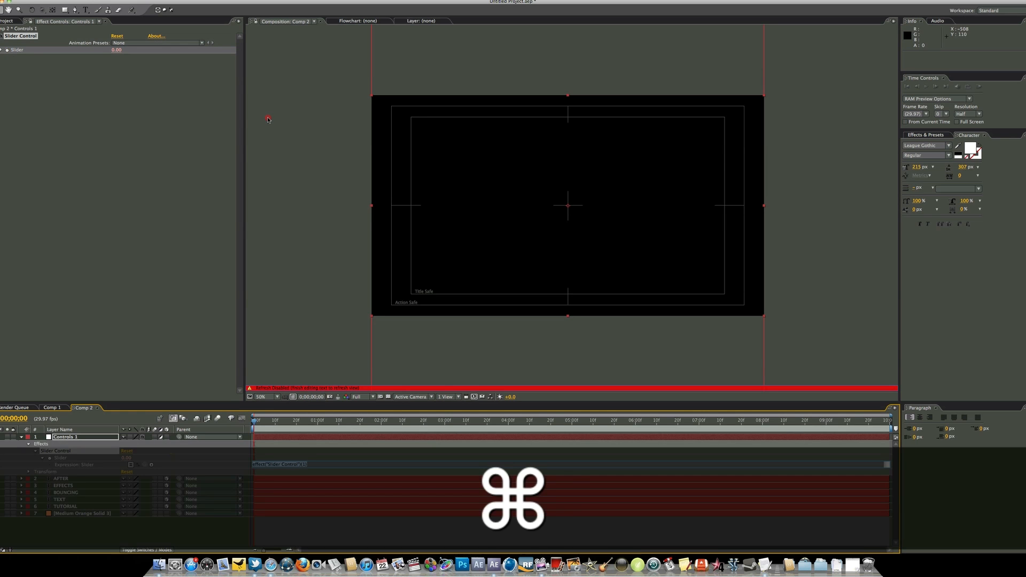
pyautogui.press('super+v')
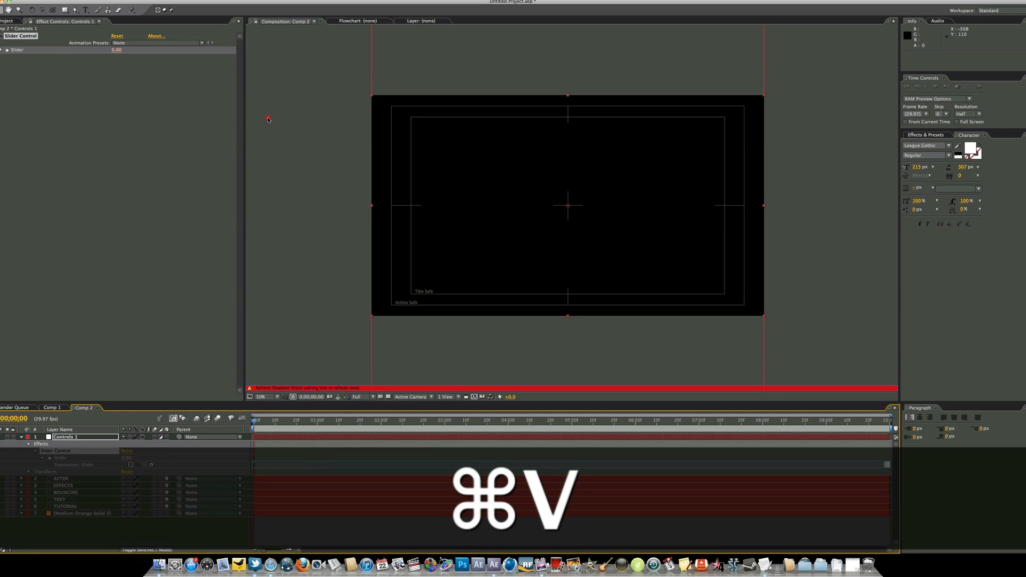
pyautogui.click(216, 537)
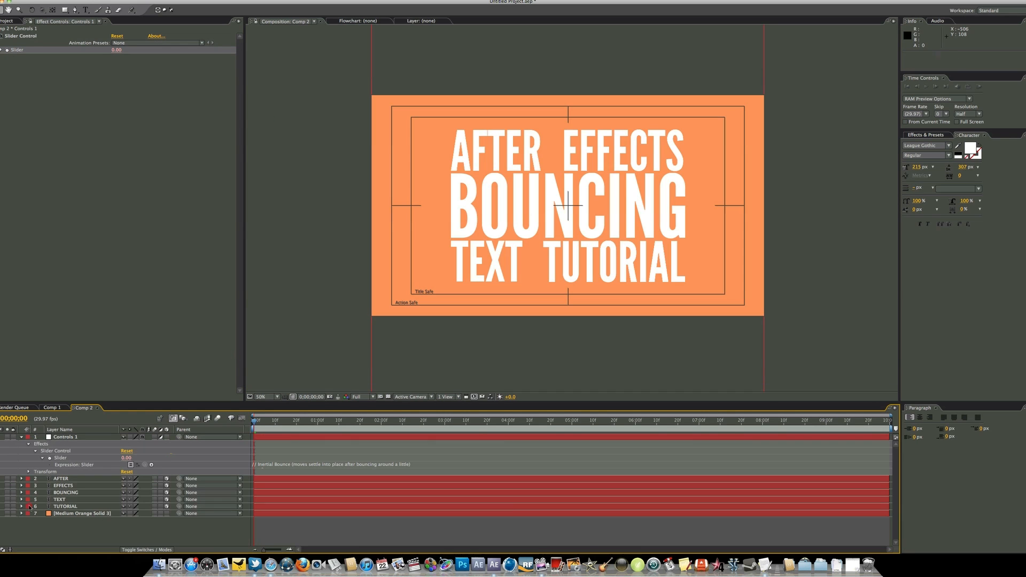
pyautogui.click(21, 437)
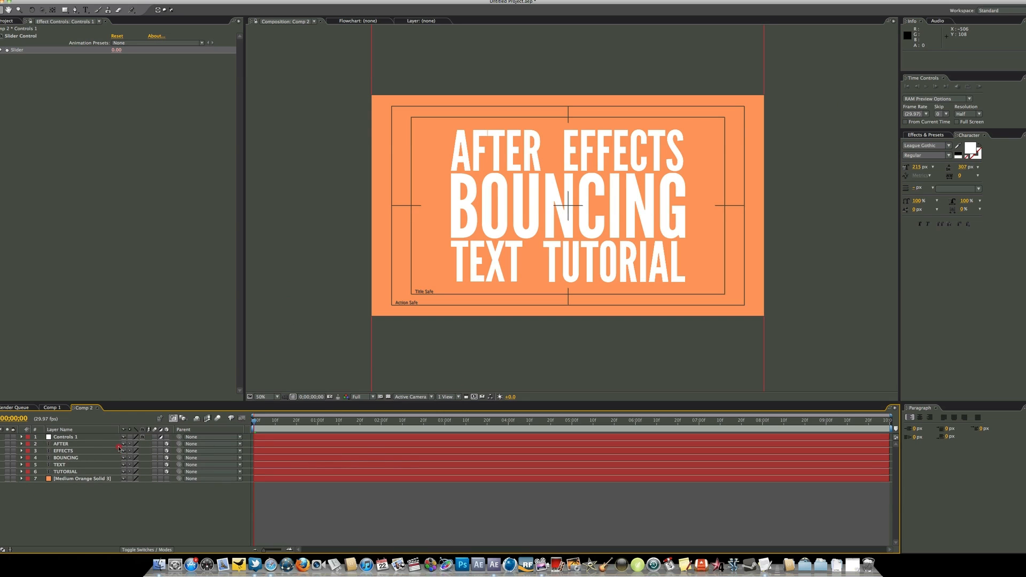
# Reveal the rotation properties of the AFTER layer in the timeline
pyautogui.click(90, 445)
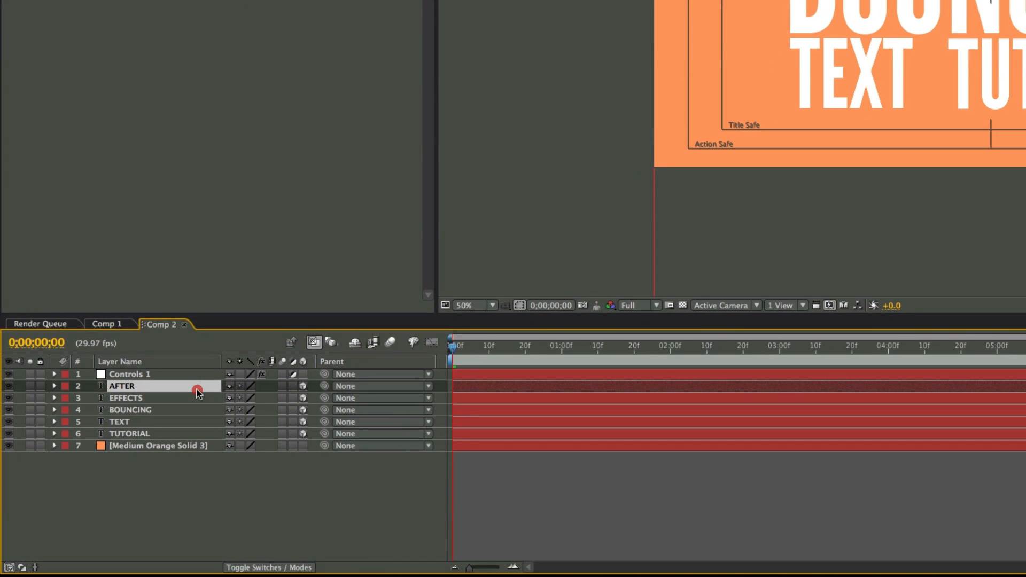
pyautogui.press('r')
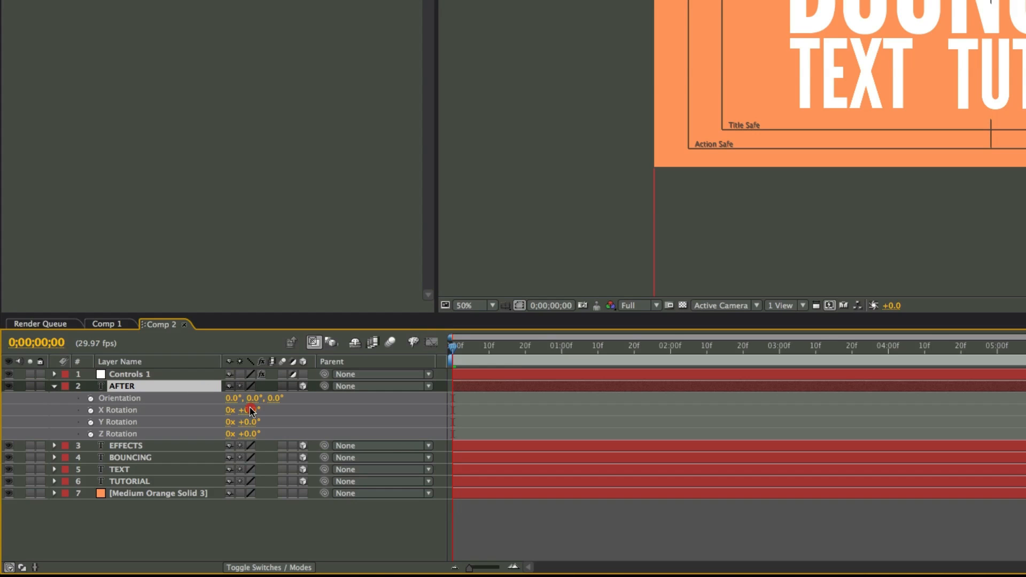
# Try out different X Rotation angles on the AFTER layer and undo the last change
pyautogui.moveTo(251, 411); pyautogui.dragTo(290, 414)
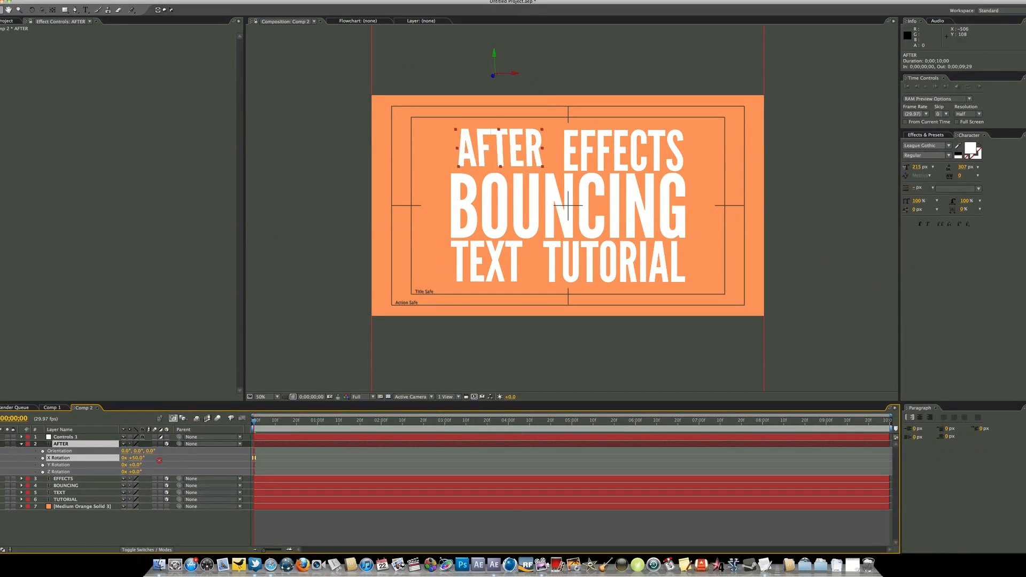
pyautogui.moveTo(159, 460)
pyautogui.mouseDown()
pyautogui.moveTo(180, 458)
pyautogui.moveTo(139, 458)
pyautogui.mouseUp()
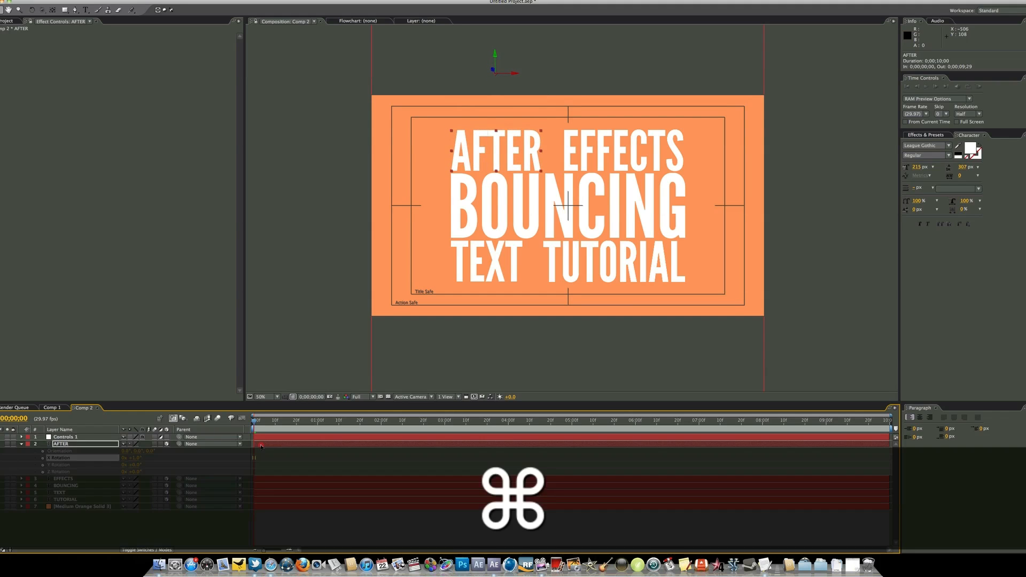
pyautogui.press('super+z')
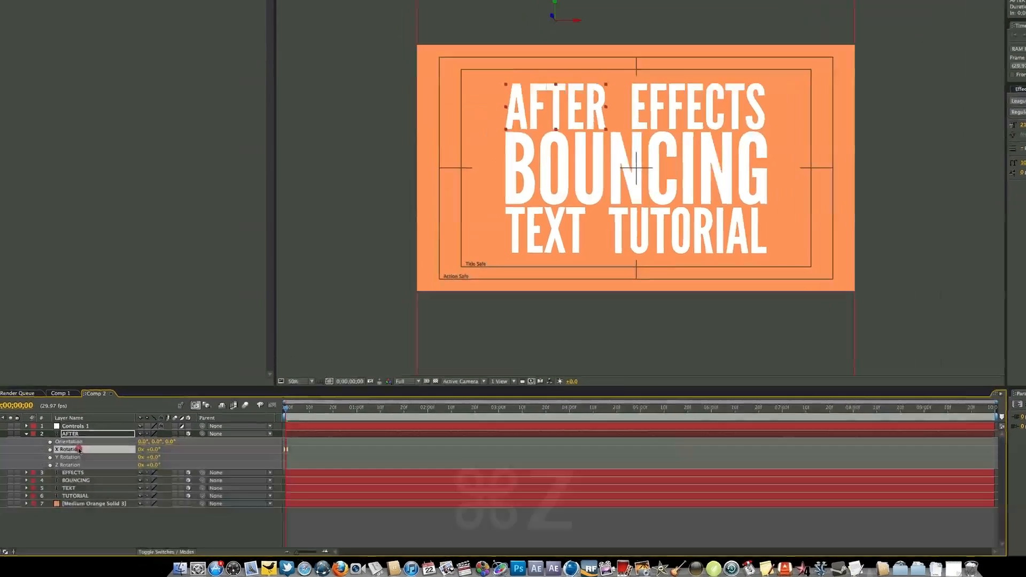
# Link the AFTER layer's X Rotation through an expression to the Slider of Controls 1, then collapse the AFTER layer
pyautogui.click(68, 458)
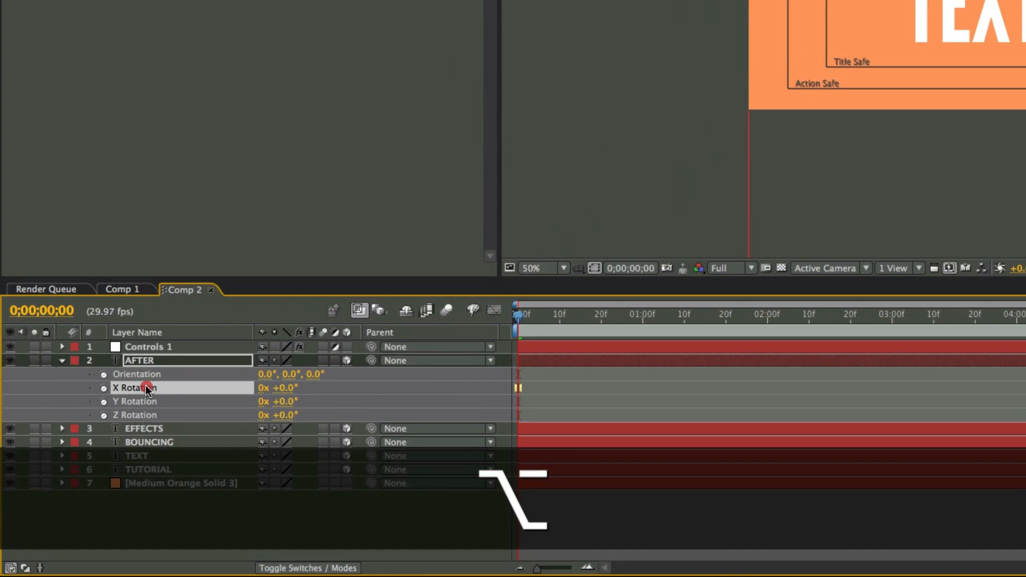
pyautogui.keyDown('alt'); pyautogui.click(100, 394); pyautogui.keyUp('alt')
pyautogui.keyDown('alt'); pyautogui.click(103, 390); pyautogui.keyUp('alt')
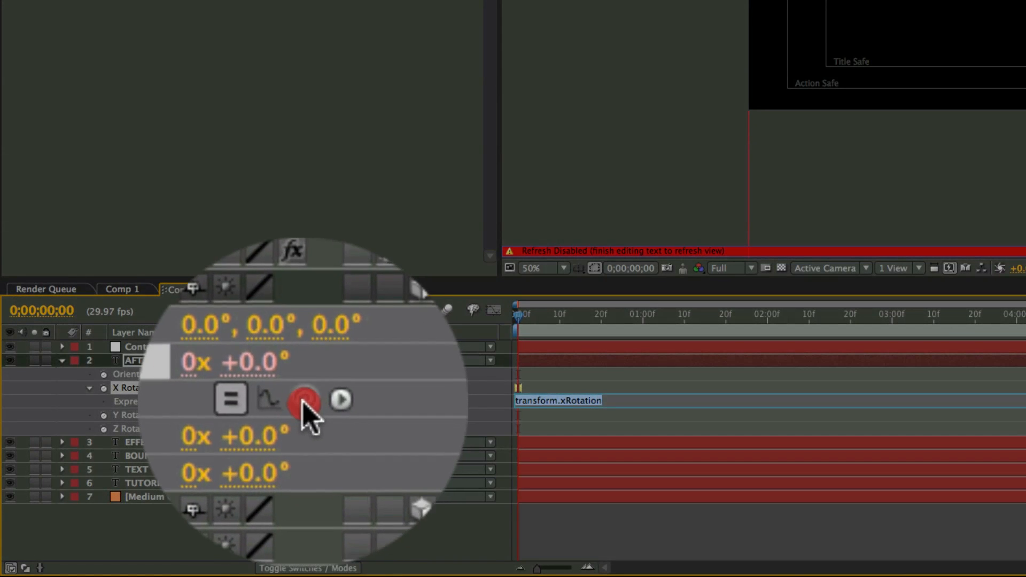
pyautogui.moveTo(304, 402); pyautogui.dragTo(187, 348)
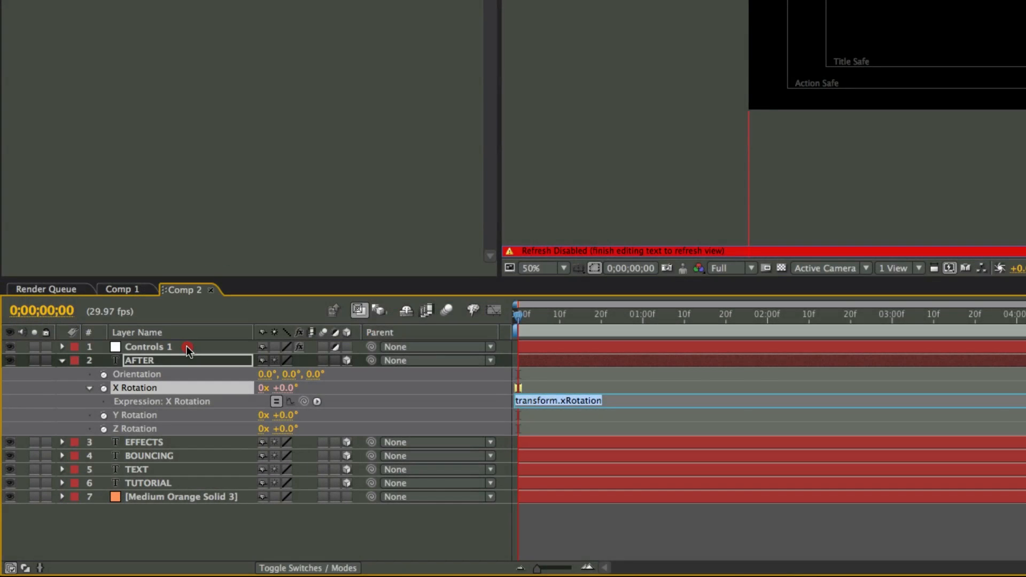
pyautogui.click(188, 348)
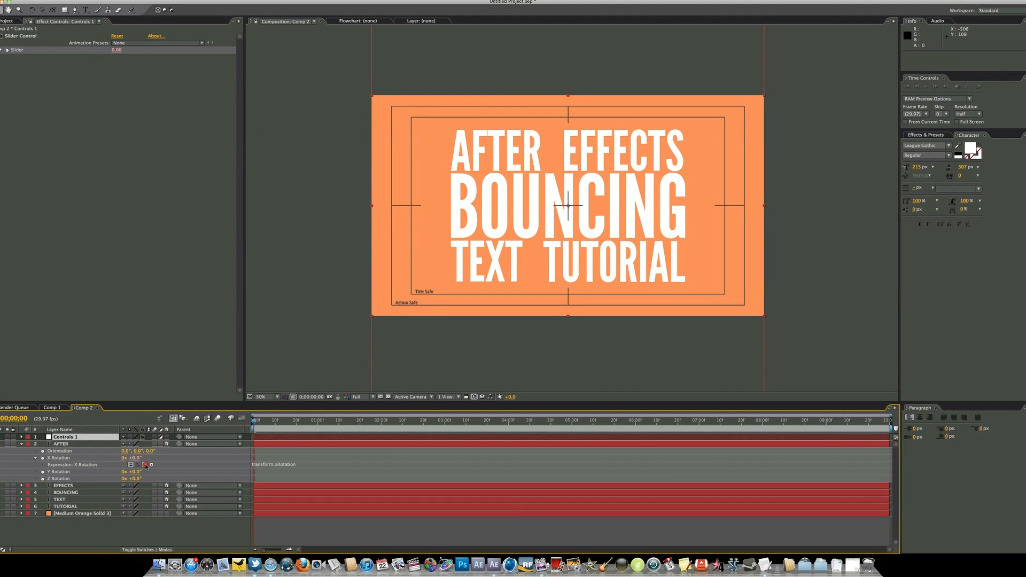
pyautogui.moveTo(146, 466); pyautogui.dragTo(88, 90)
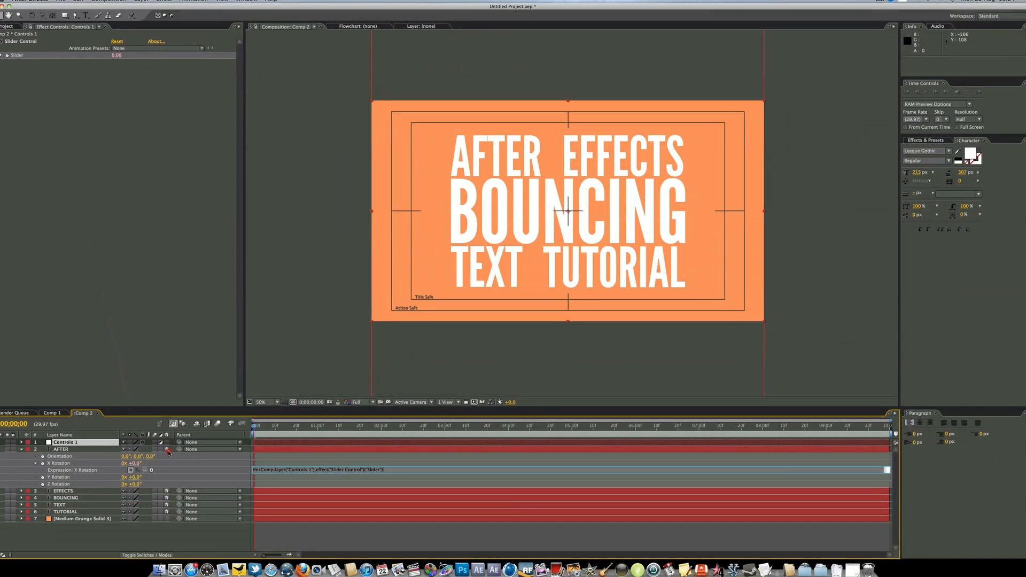
pyautogui.click(118, 546)
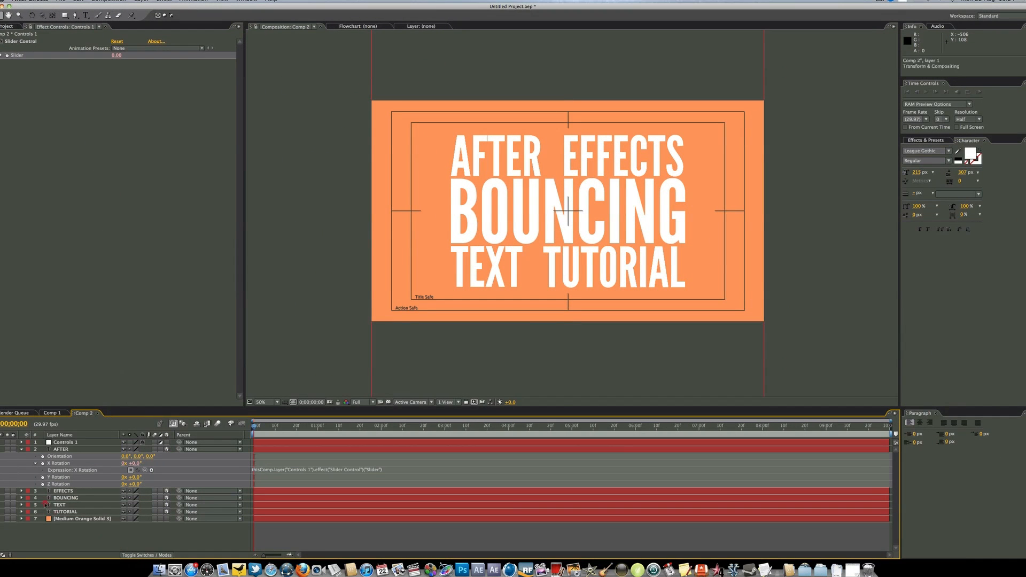
pyautogui.click(21, 449)
# Link the EFFECTS layer's X Rotation through an expression to the Slider of Controls 1, then collapse the EFFECTS layer
pyautogui.click(65, 457)
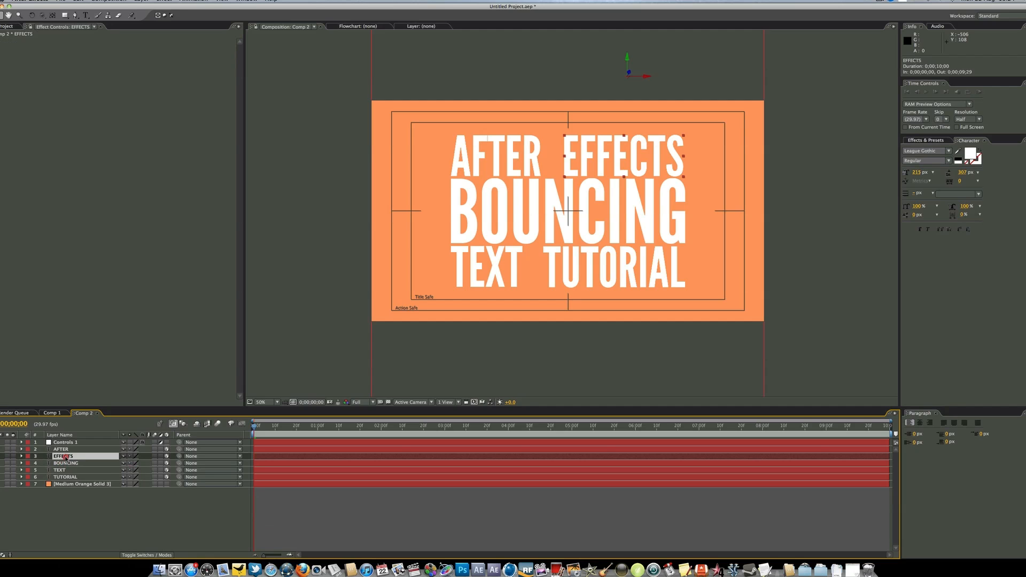
pyautogui.click(88, 456)
pyautogui.press('r')
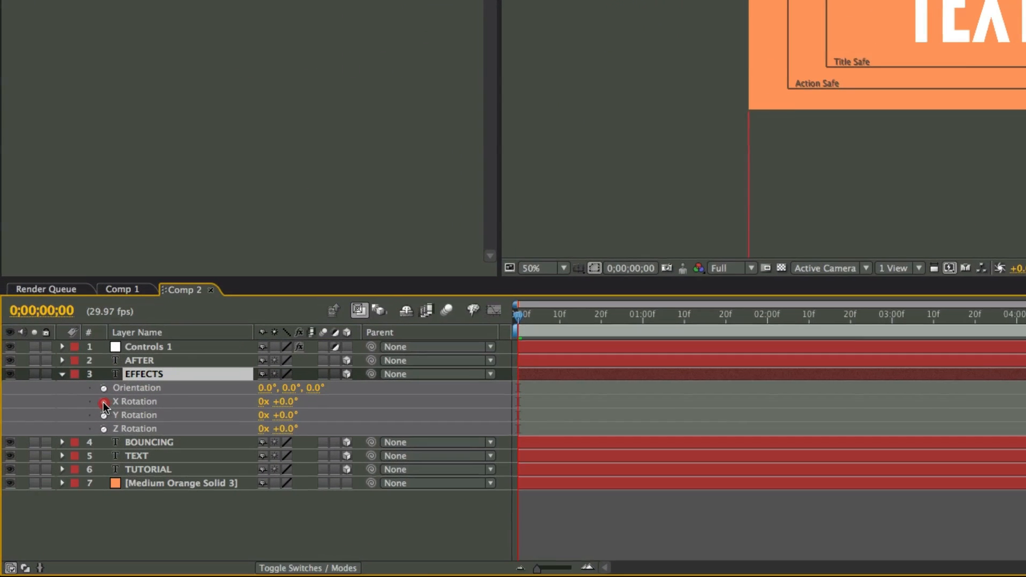
pyautogui.click(42, 470)
pyautogui.press('alt')
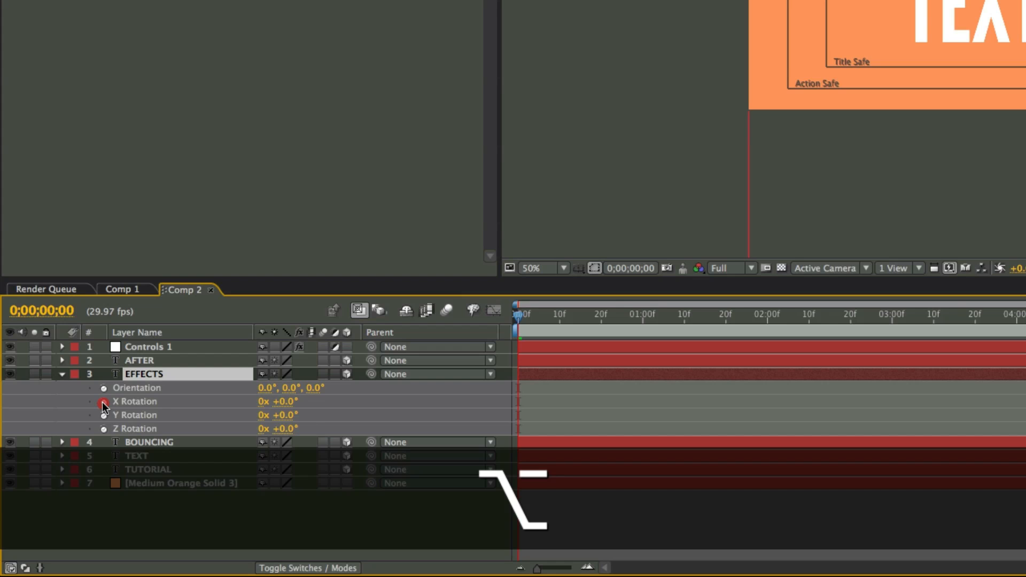
pyautogui.keyDown('alt'); pyautogui.click(102, 403); pyautogui.keyUp('alt')
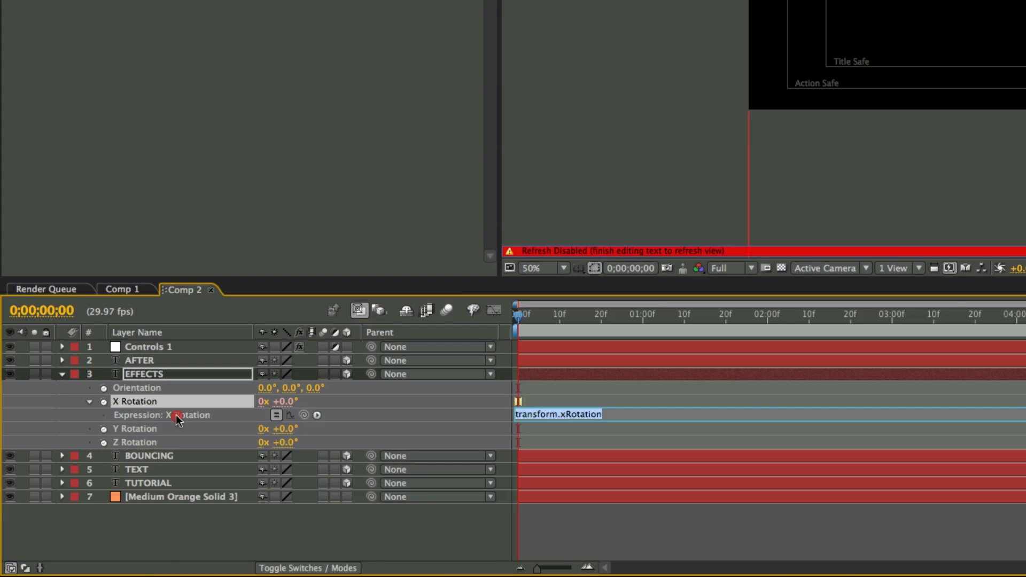
pyautogui.click(158, 347)
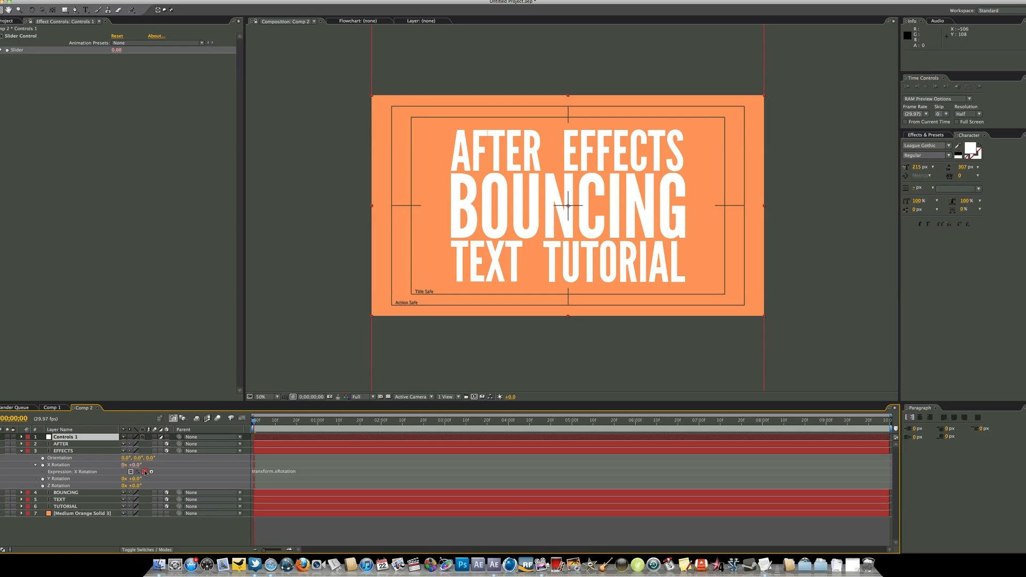
pyautogui.moveTo(145, 472); pyautogui.dragTo(35, 51)
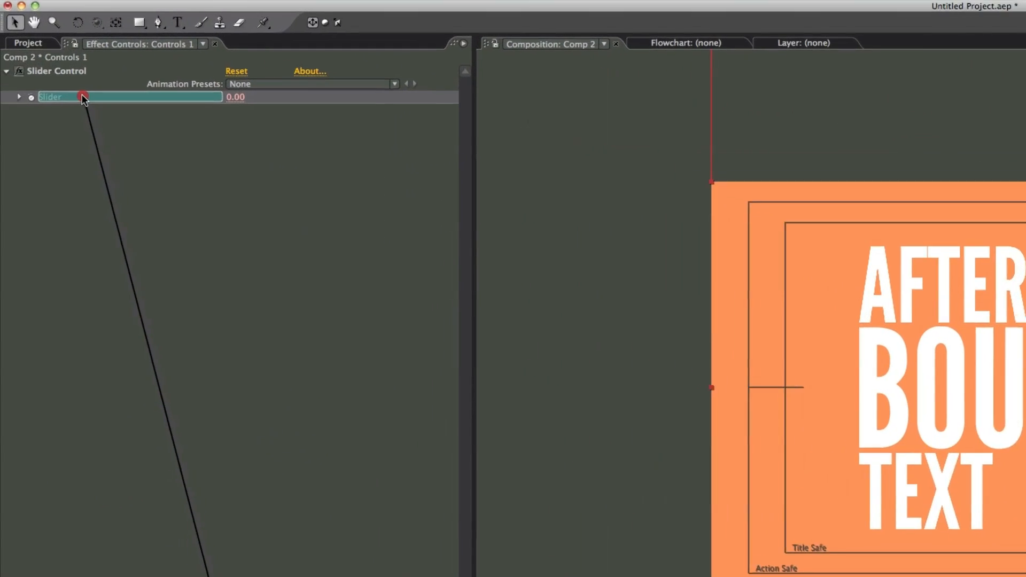
pyautogui.moveTo(82, 98); pyautogui.dragTo(82, 98)
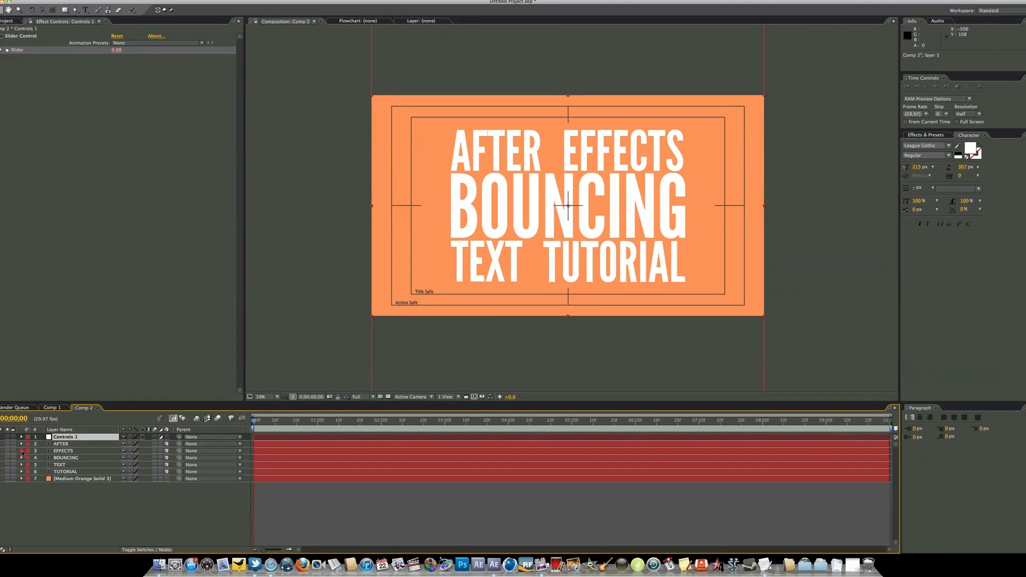
pyautogui.click(518, 222)
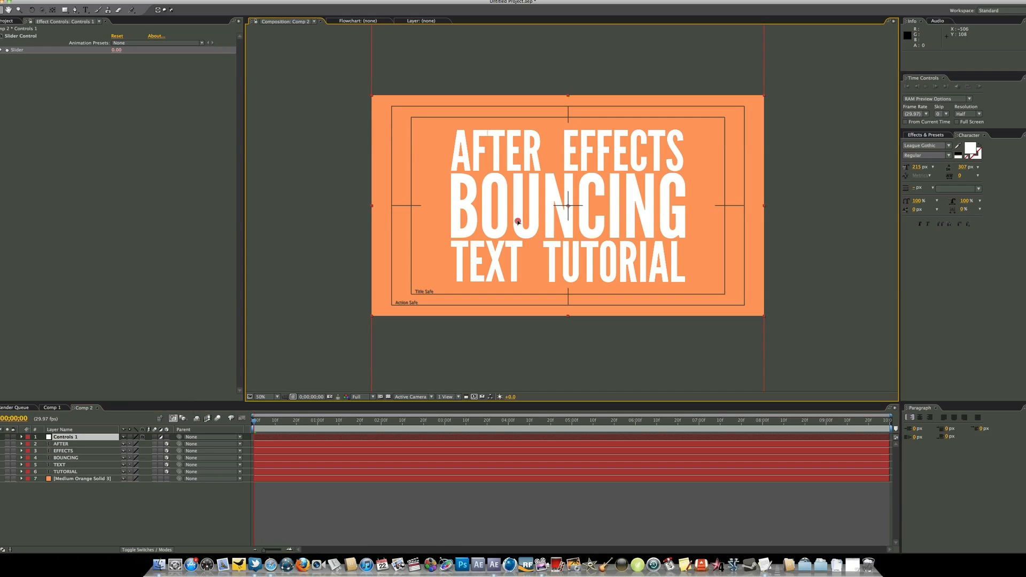
# Link the TEXT layer's X Rotation through an expression to the Slider of Controls 1, then collapse the TEXT layer
pyautogui.click(119, 420)
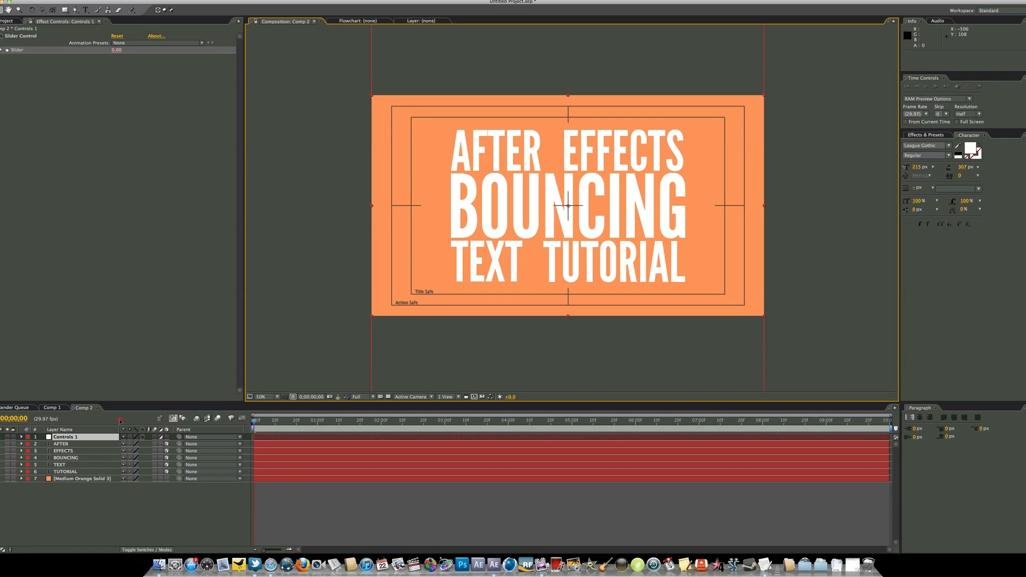
pyautogui.click(94, 464)
pyautogui.click(92, 472)
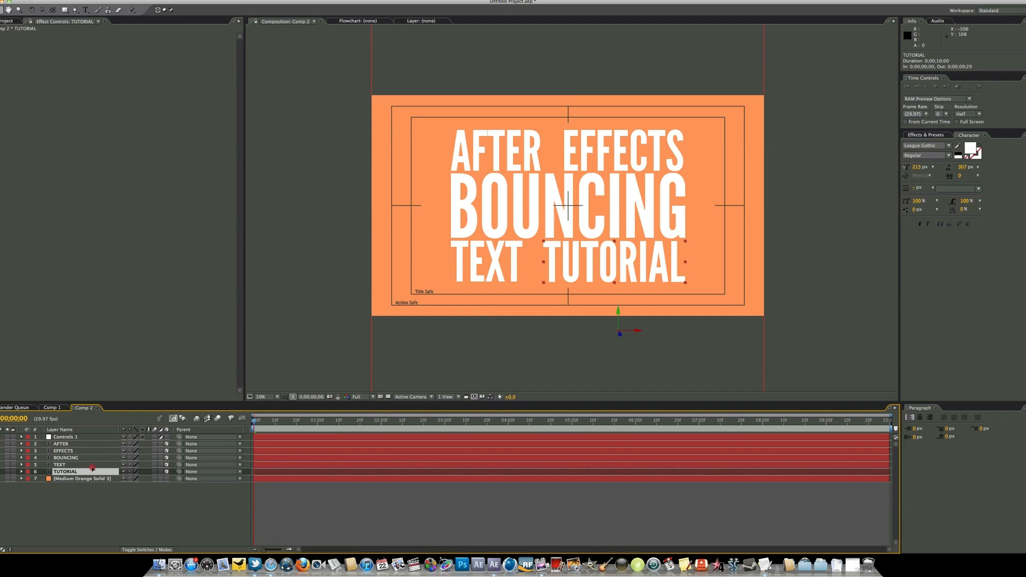
pyautogui.click(92, 465)
pyautogui.press('r')
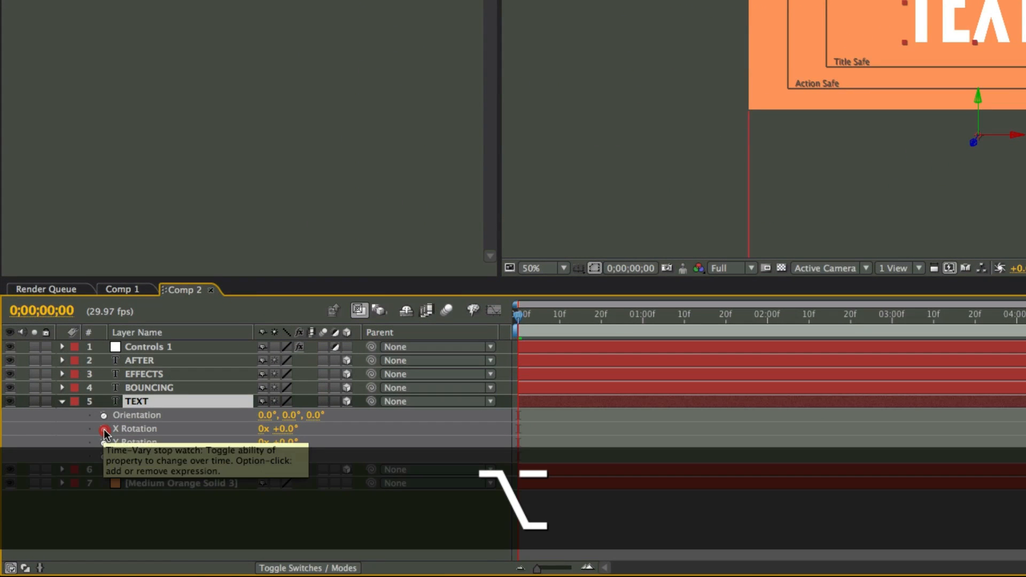
pyautogui.click(105, 431)
pyautogui.keyDown('alt'); pyautogui.click(104, 430); pyautogui.keyUp('alt')
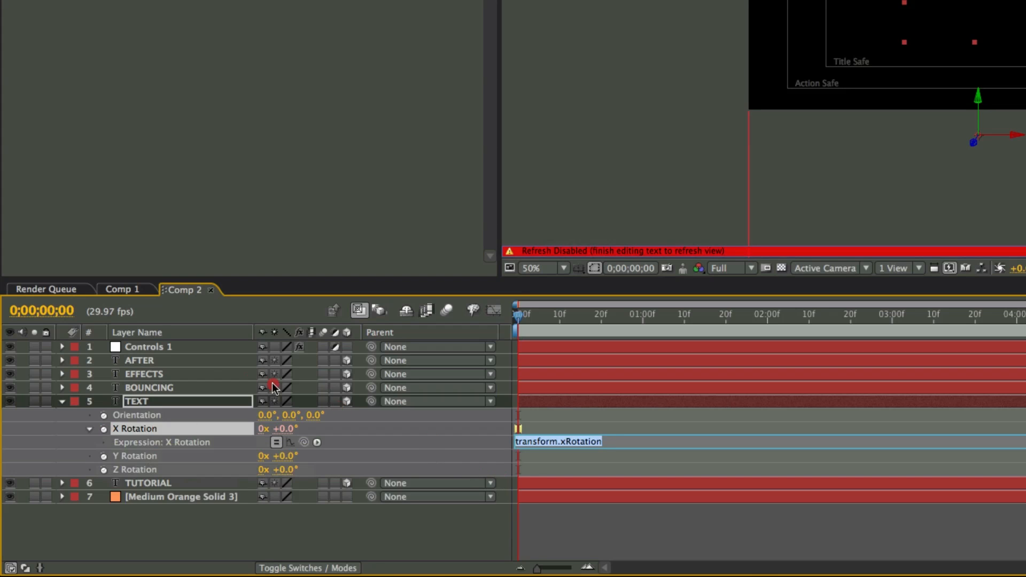
pyautogui.click(213, 348)
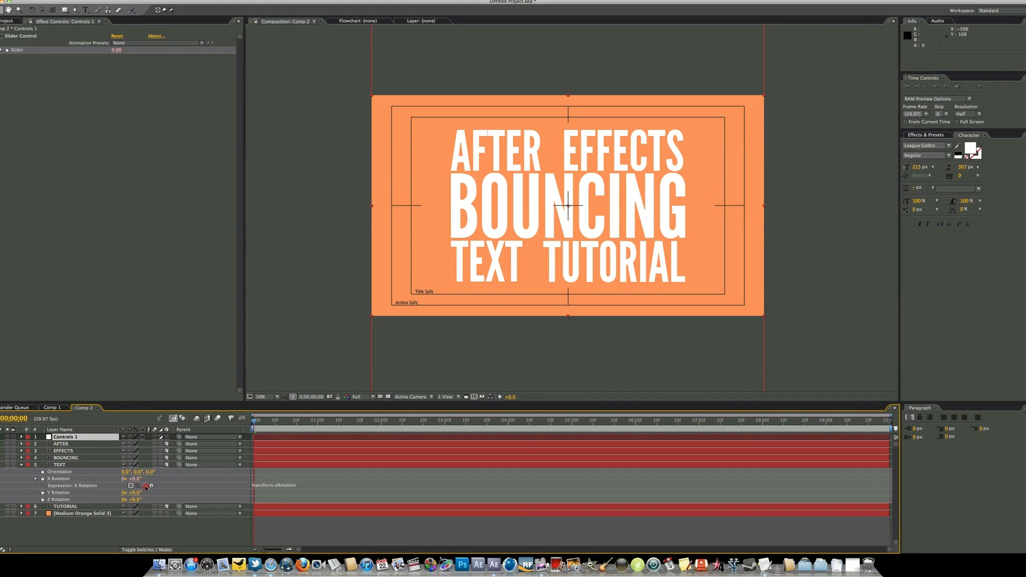
pyautogui.moveTo(146, 487); pyautogui.dragTo(24, 53)
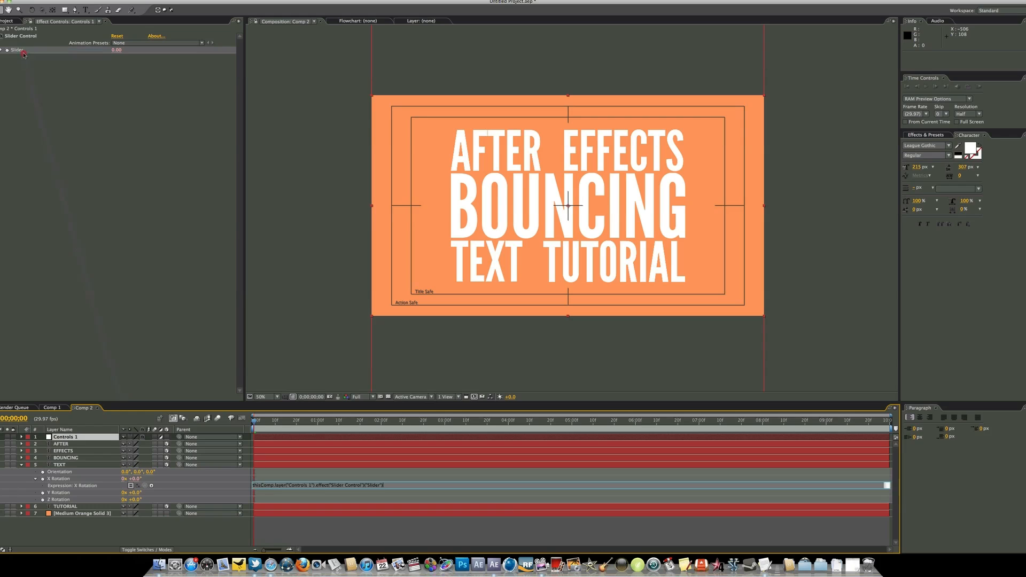
pyautogui.click(22, 465)
# Link the TUTORIAL layer's X Rotation through an expression to the Slider of Controls 1, then collapse and deselect the layers
pyautogui.click(57, 472)
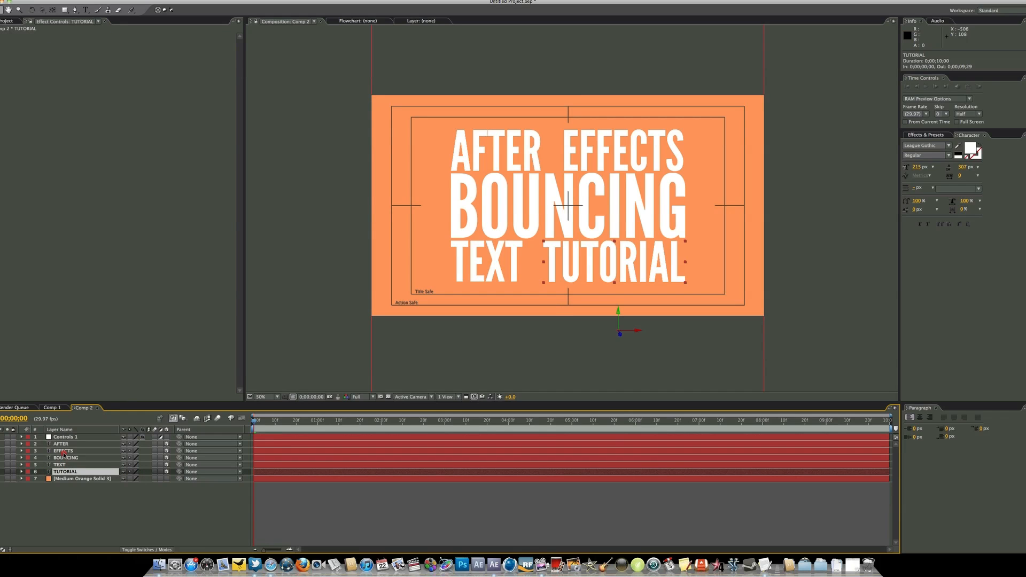
pyautogui.press('r')
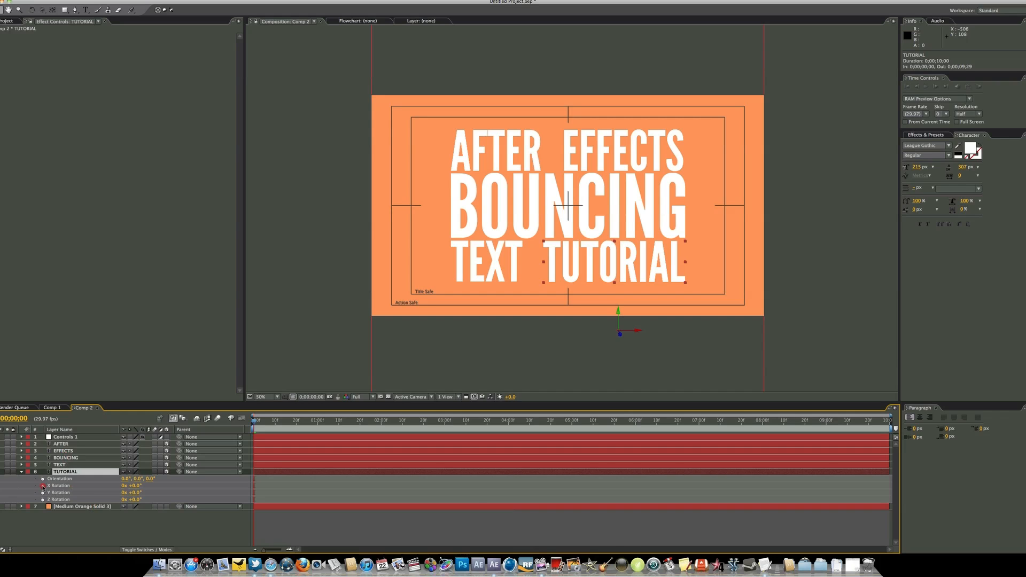
pyautogui.press('alt')
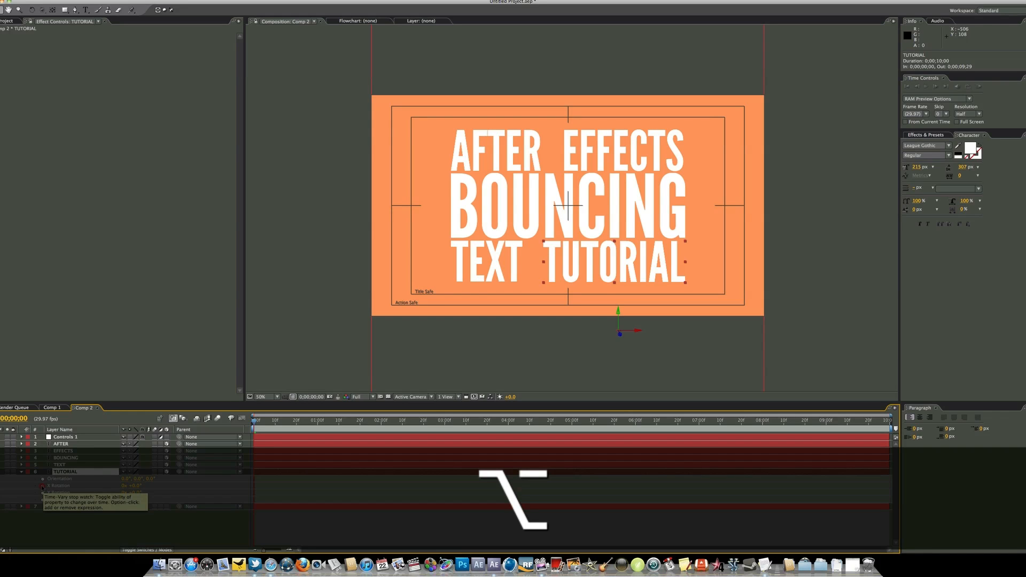
pyautogui.keyDown('alt'); pyautogui.click(42, 486); pyautogui.keyUp('alt')
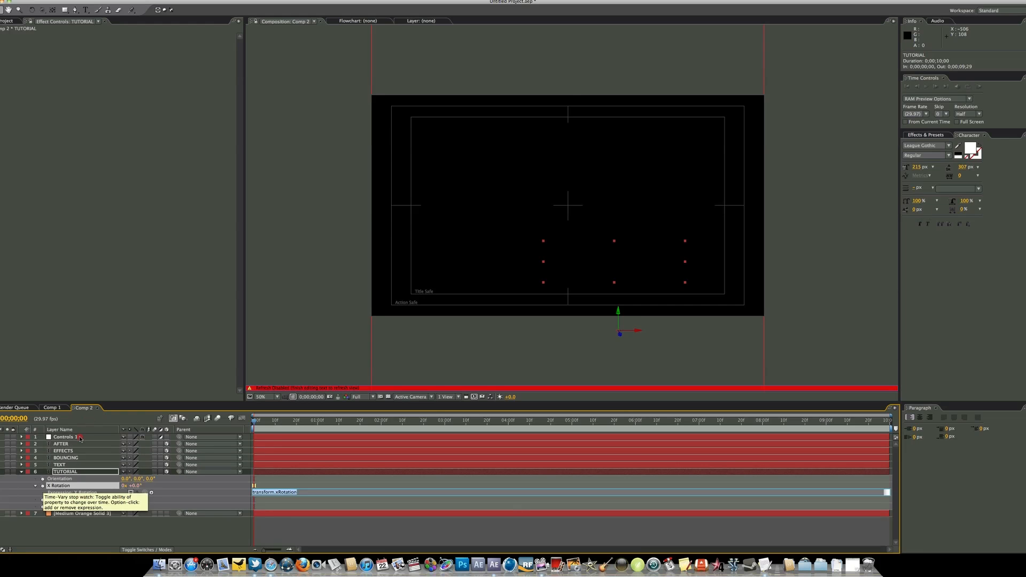
pyautogui.click(81, 438)
pyautogui.moveTo(144, 492); pyautogui.dragTo(28, 50)
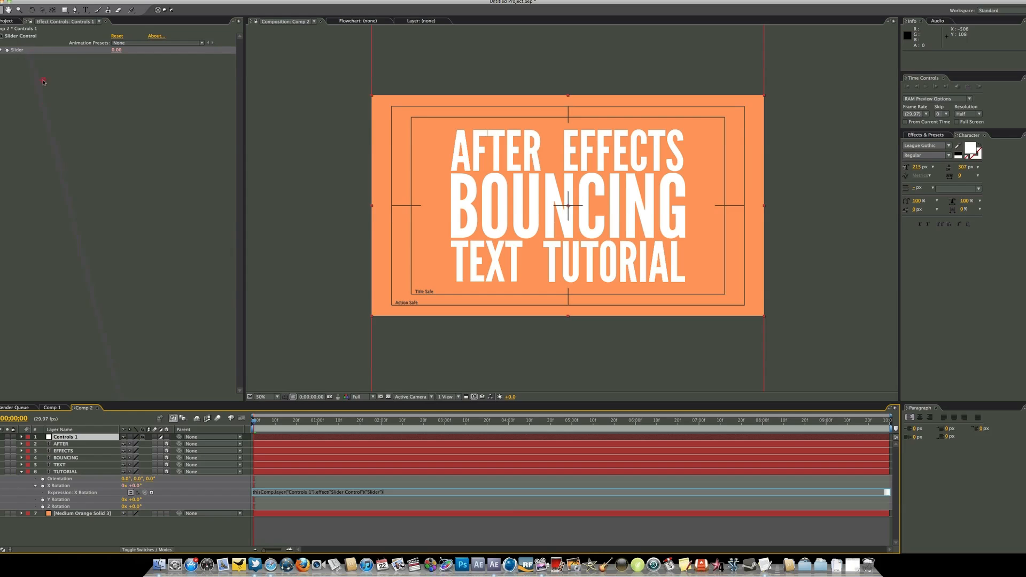
pyautogui.click(21, 471)
pyautogui.click(56, 496)
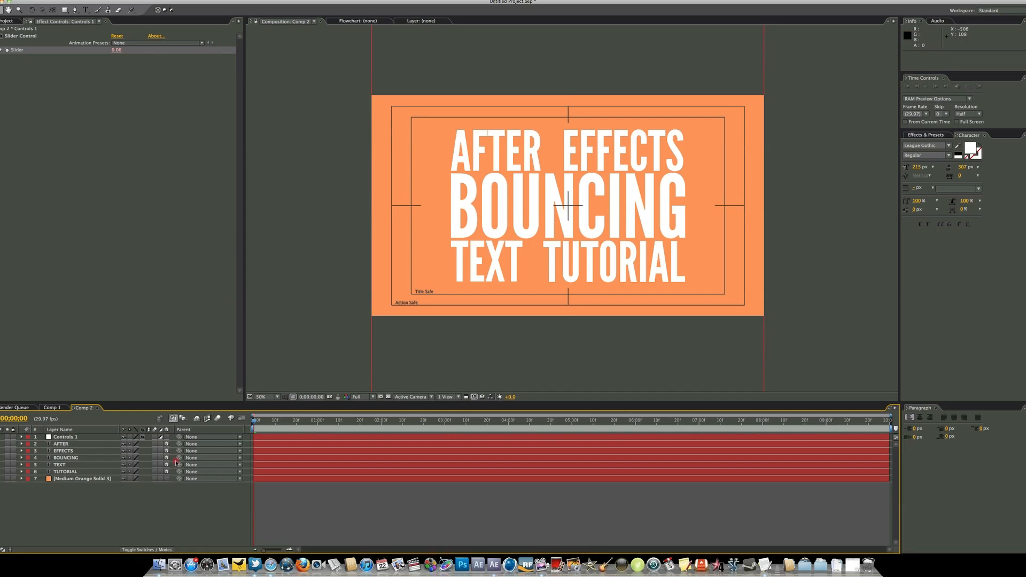
# Add a Slider keyframe with value 0 on Controls 1 at 0;00;00;15 and reveal the Slider's keyframe and expression in the timeline
pyautogui.click(84, 438)
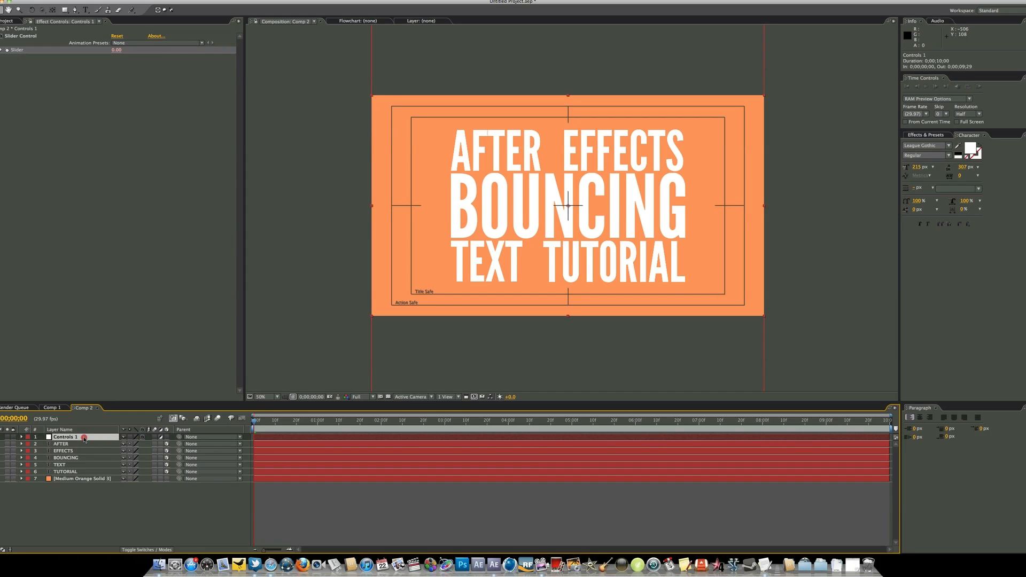
pyautogui.click(243, 418)
pyautogui.click(287, 420)
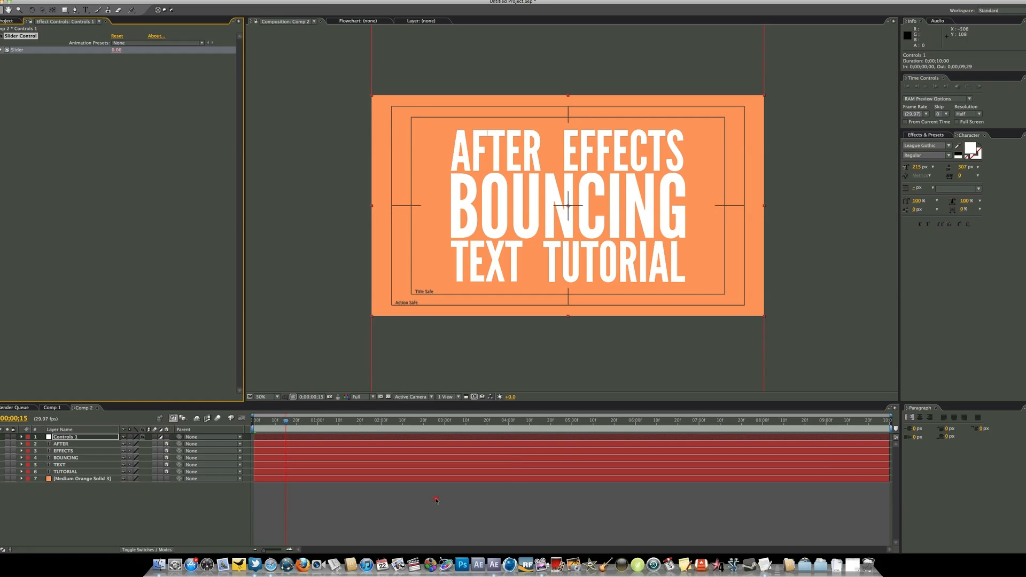
pyautogui.press('e')
pyautogui.press('e')
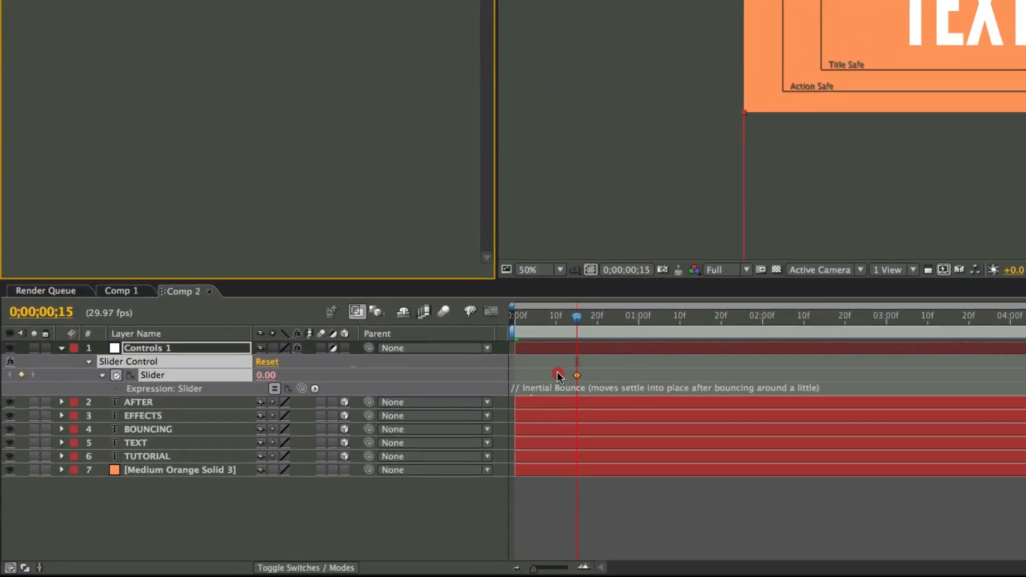
# Return to the first frame and set the Slider of Controls 1 to 120 as its starting keyframe
pyautogui.moveTo(562, 316); pyautogui.dragTo(512, 315)
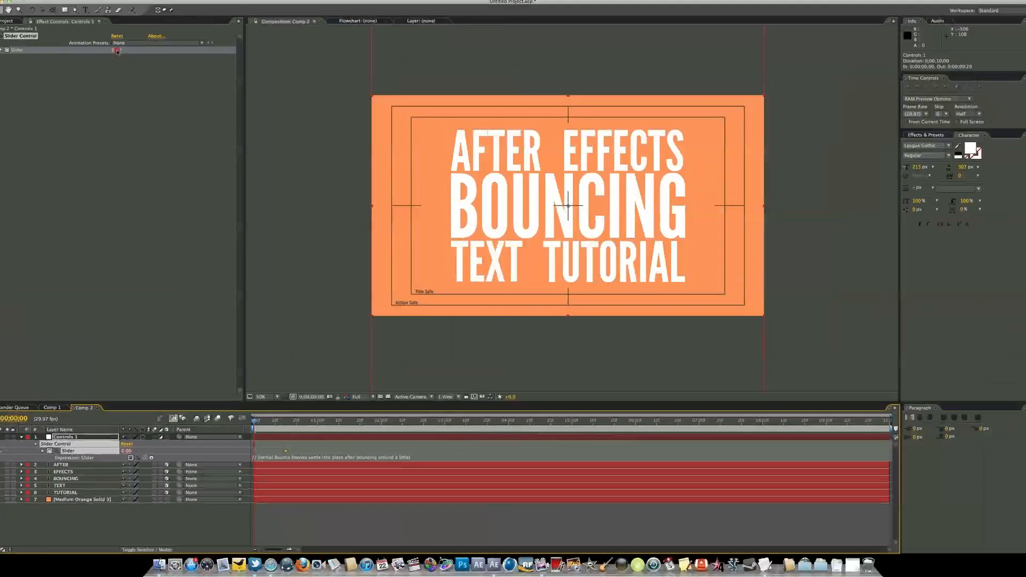
pyautogui.moveTo(119, 50); pyautogui.dragTo(151, 50)
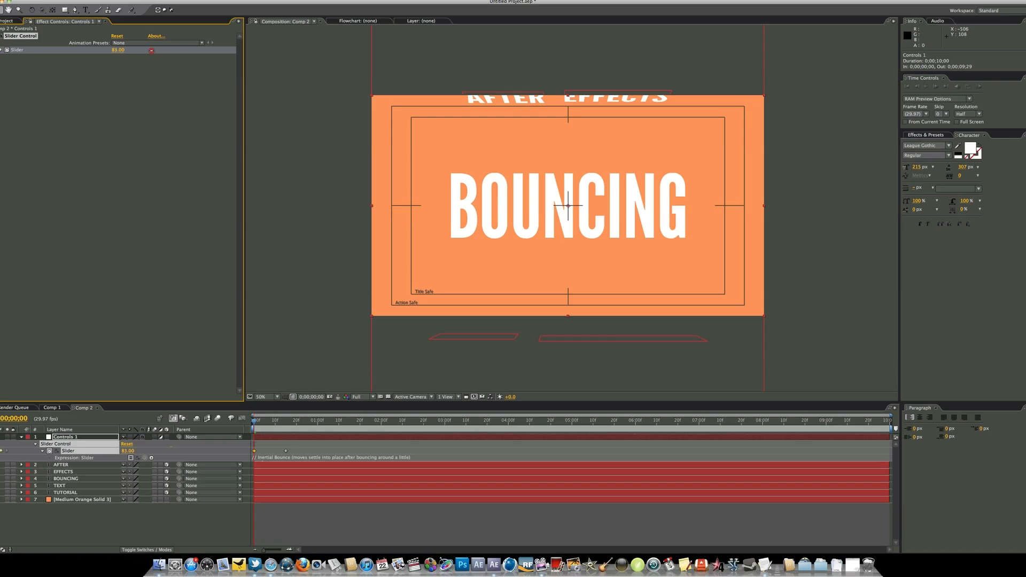
pyautogui.click(118, 50)
pyautogui.press('Return')
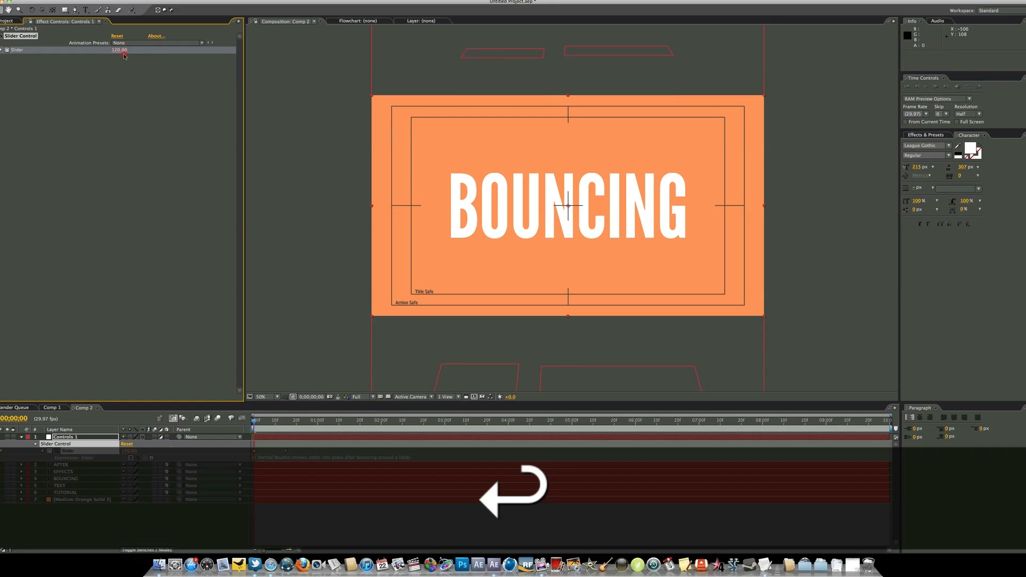
# End the work area at 0;00;02;00 and play a RAM preview of the bounce animation from the start
pyautogui.click(379, 421)
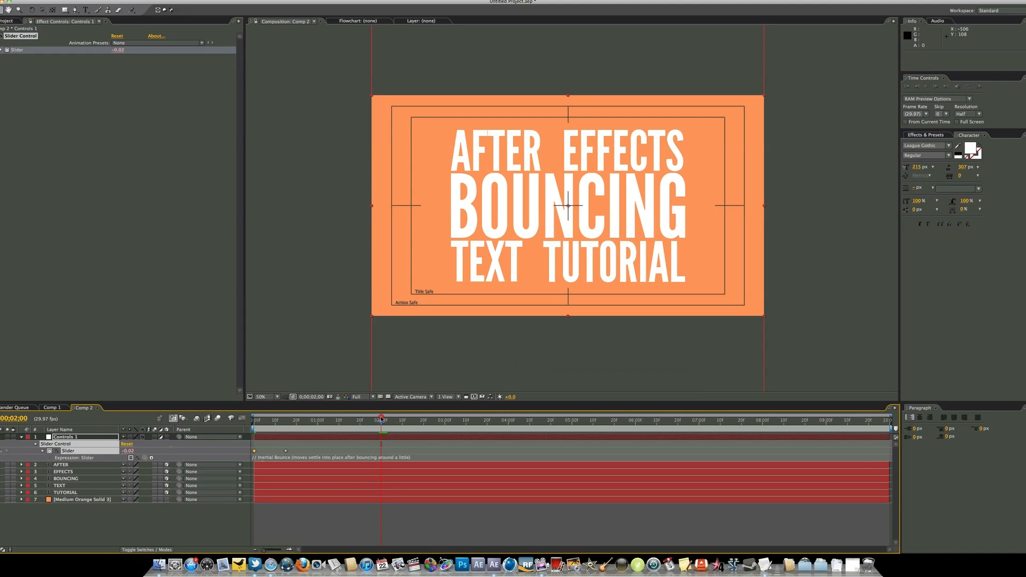
pyautogui.press('Home')
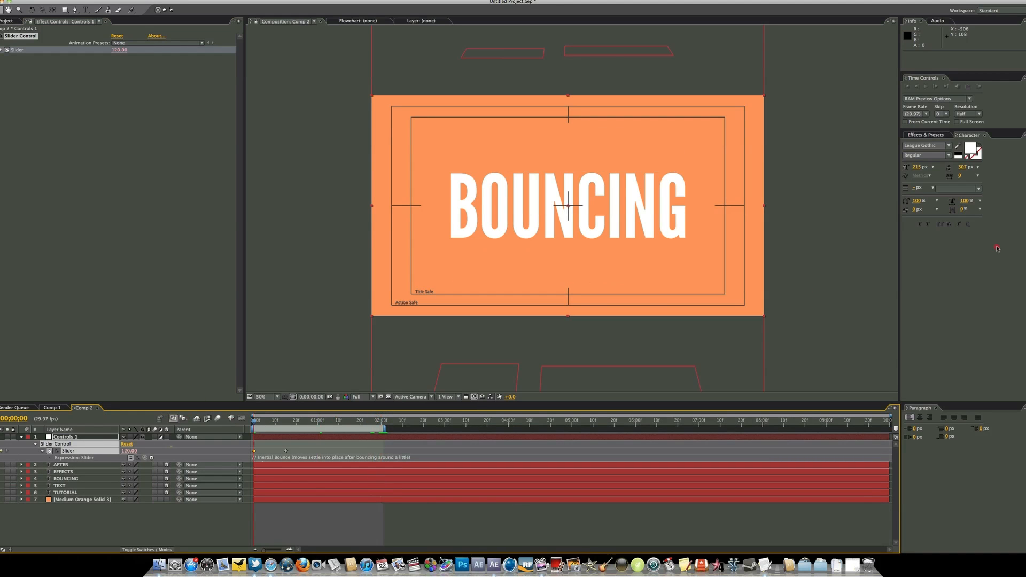
pyautogui.click(979, 87)
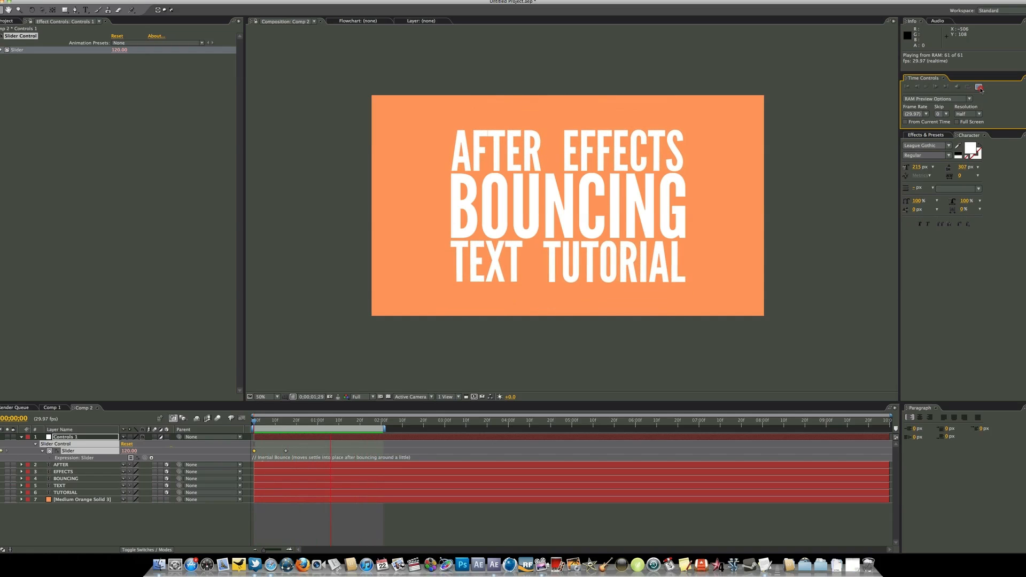
pyautogui.click(980, 87)
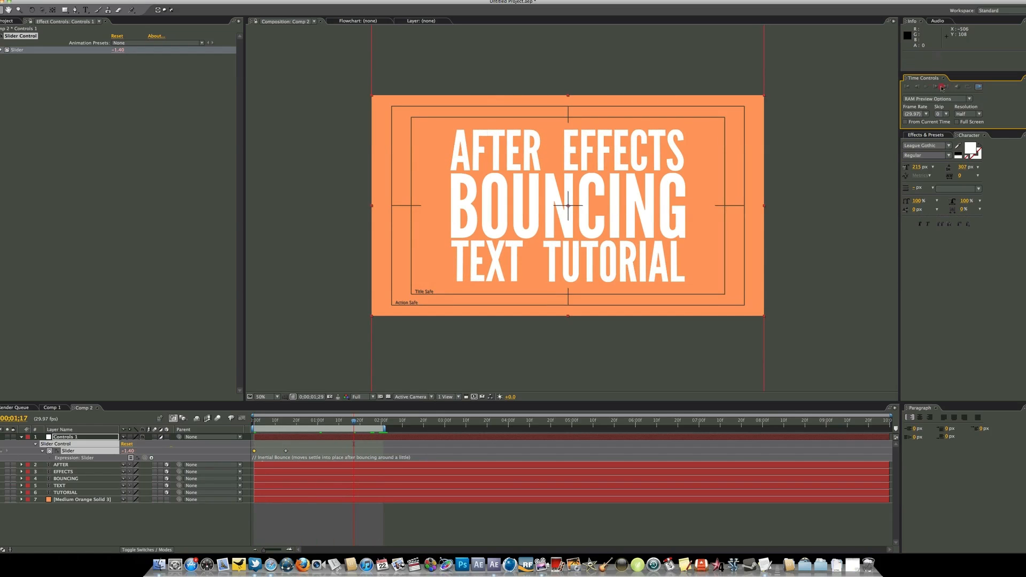
# Scrub through the first second of the animation, return to the first frame, and deselect the layer
pyautogui.moveTo(280, 420); pyautogui.dragTo(314, 424)
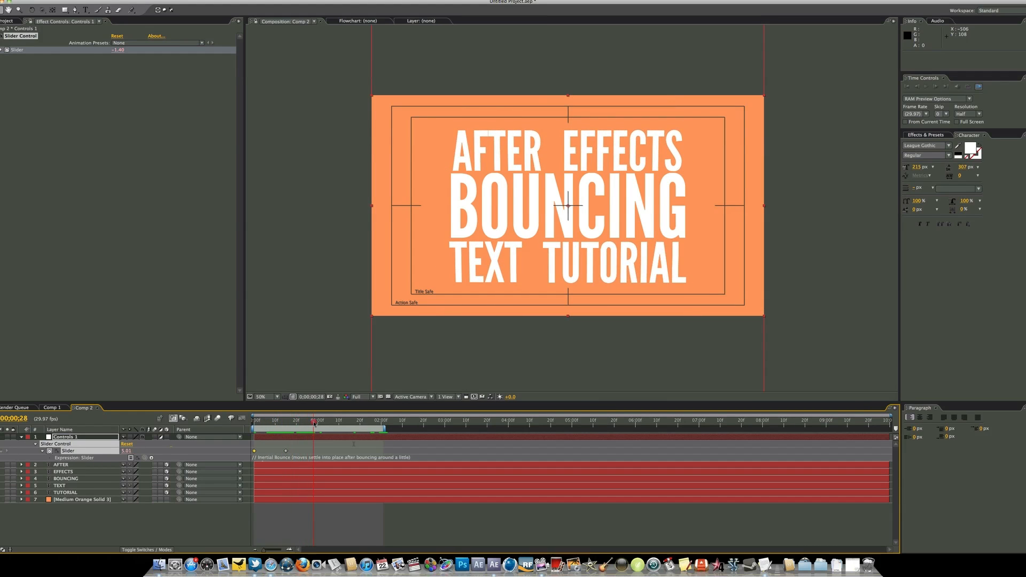
pyautogui.press('Home')
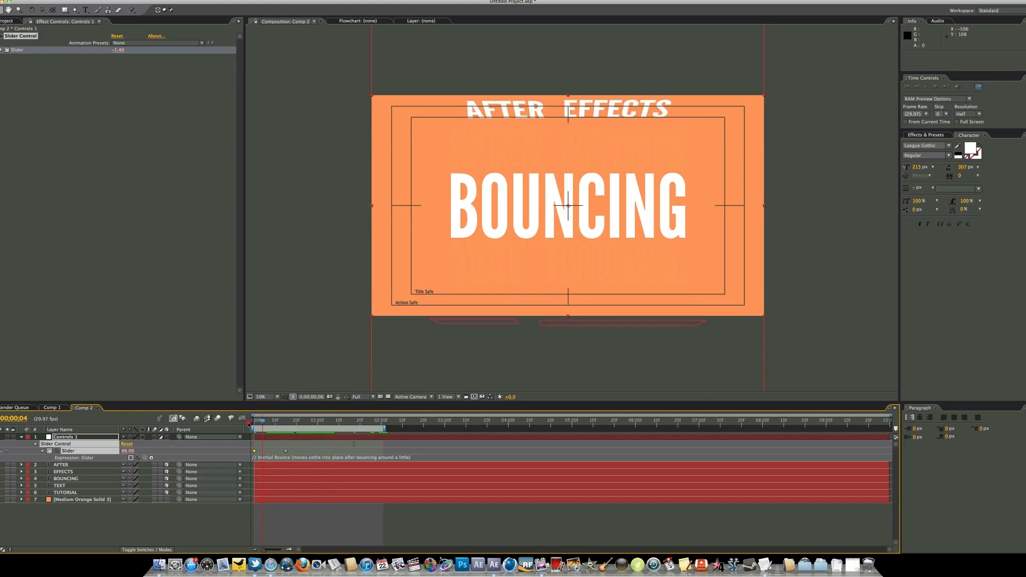
pyautogui.click(142, 542)
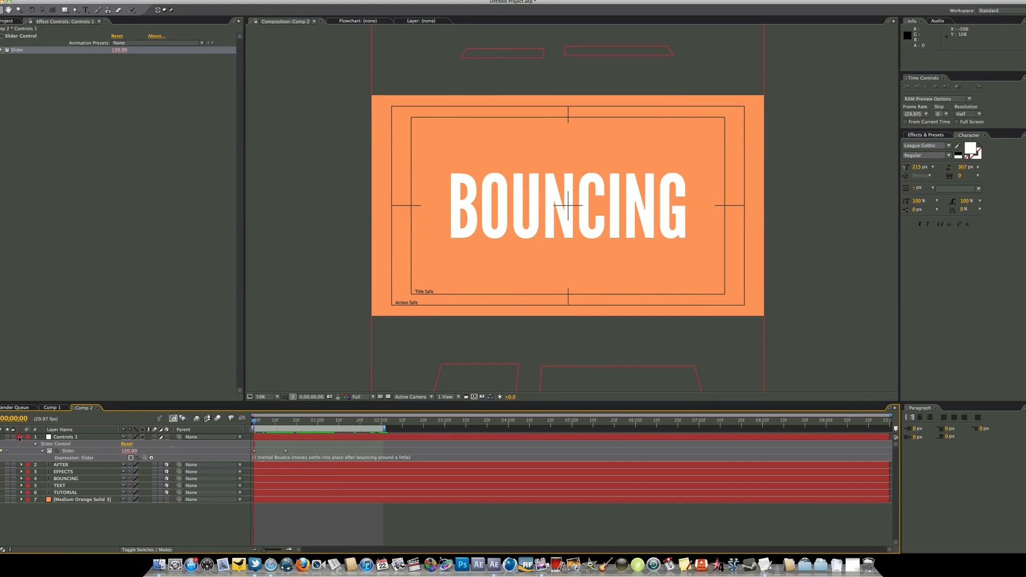
# Collapse the Controls 1 layer and duplicate it
pyautogui.click(21, 437)
pyautogui.click(64, 437)
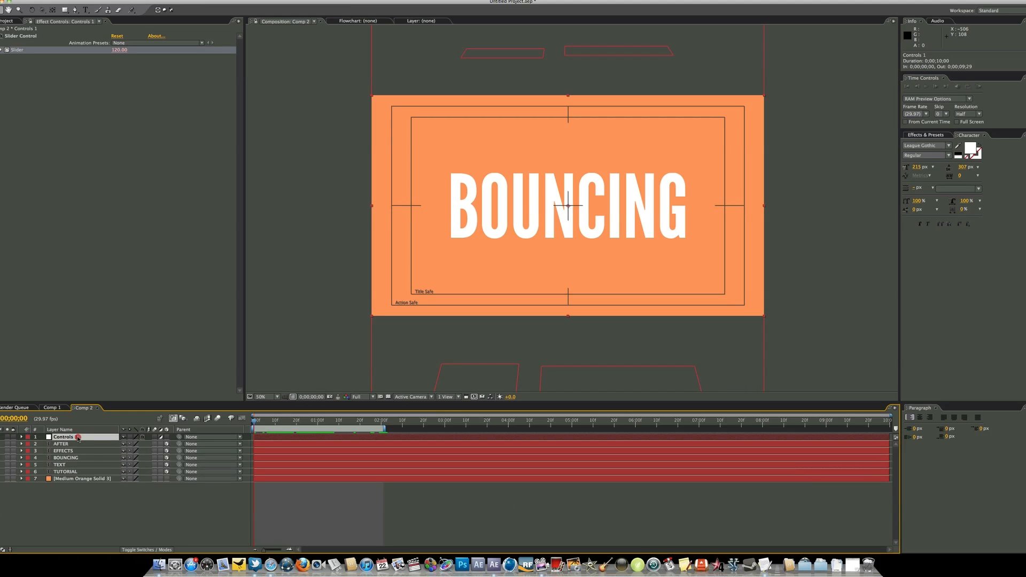
pyautogui.press('super')
pyautogui.press('super+d')
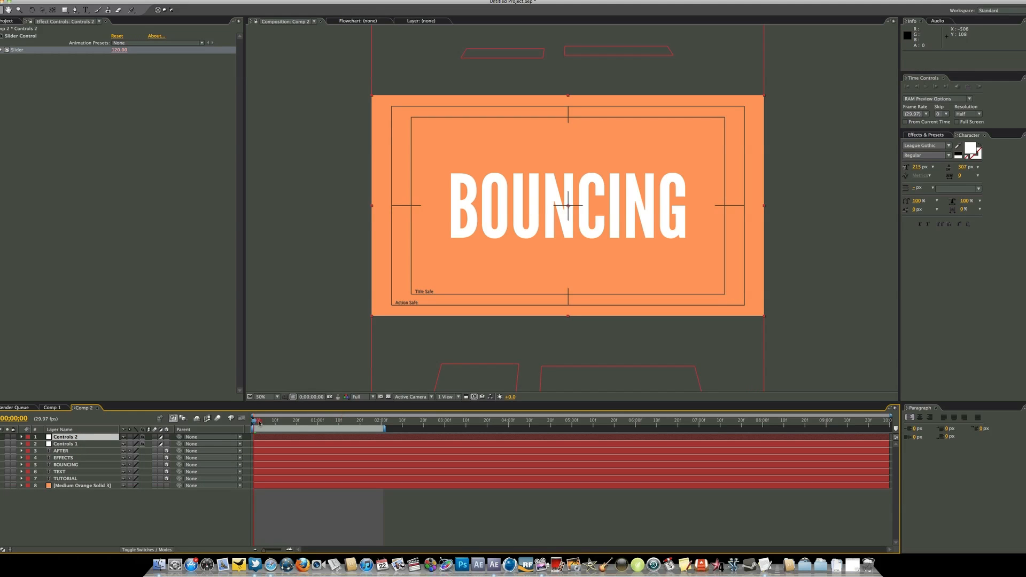
# Go to 0;00;00;13 and check which timeline layers hold the words EFFECTS and TEXT
pyautogui.moveTo(259, 423); pyautogui.dragTo(282, 422)
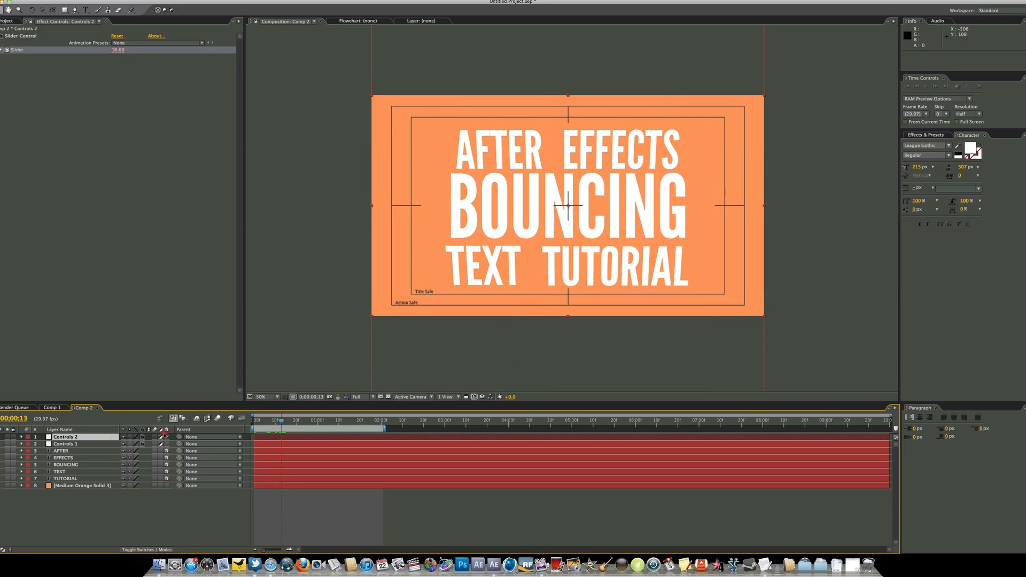
pyautogui.click(66, 458)
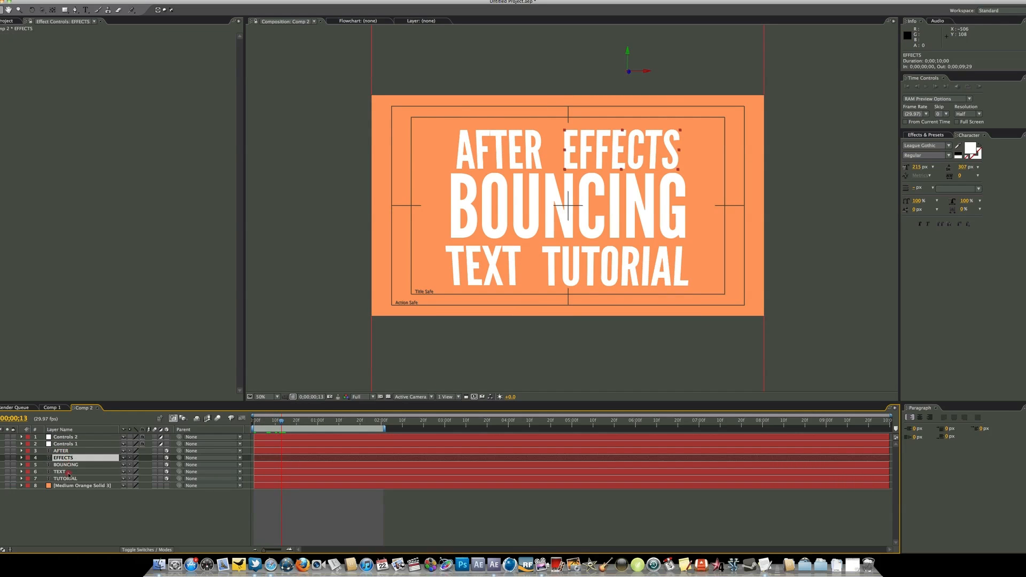
pyautogui.click(71, 472)
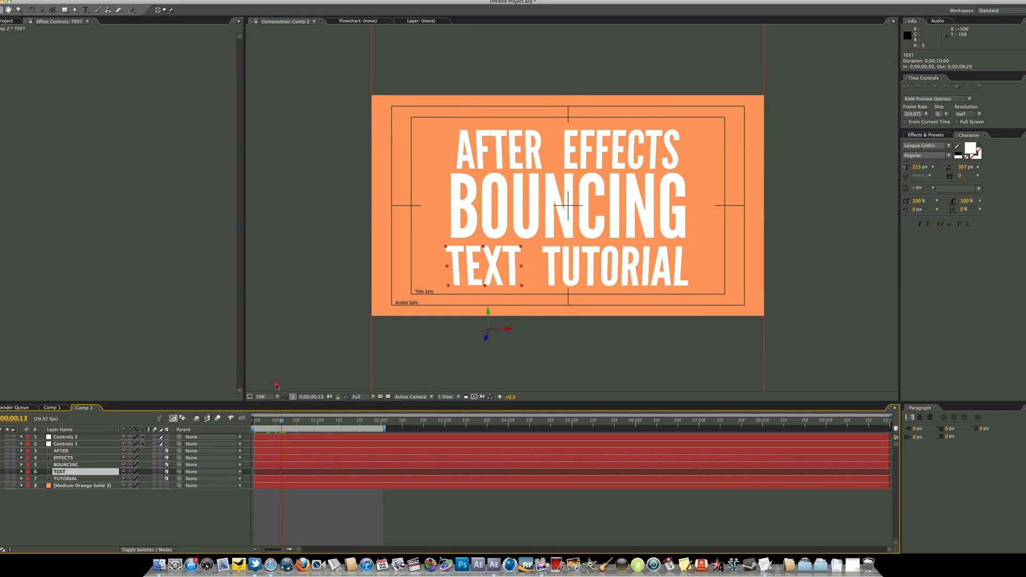
pyautogui.click(502, 149)
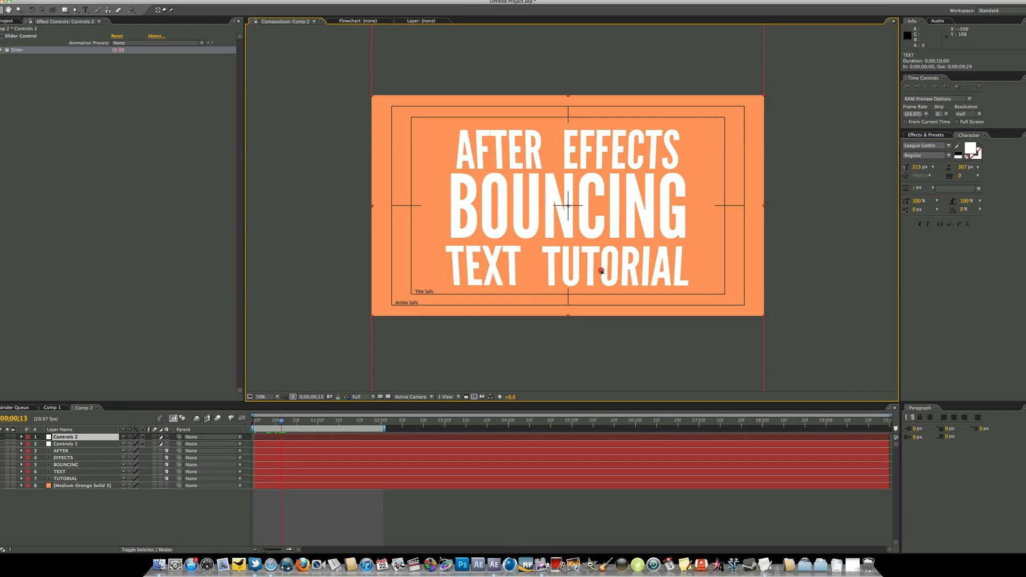
# Relink the X Rotation expression of the EFFECTS layer to the Slider of Controls 2
pyautogui.click(79, 458)
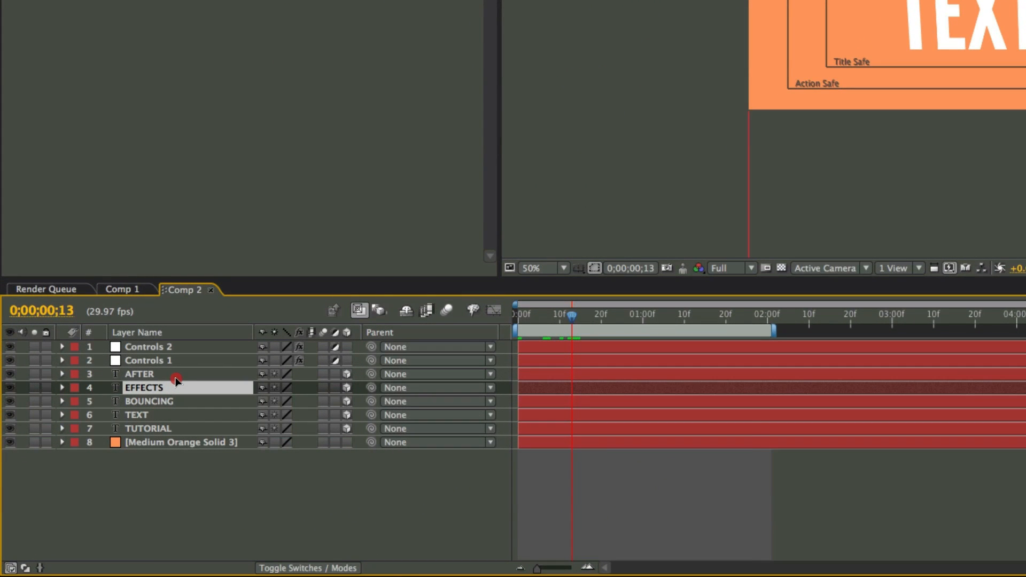
pyautogui.press('e')
pyautogui.press('e')
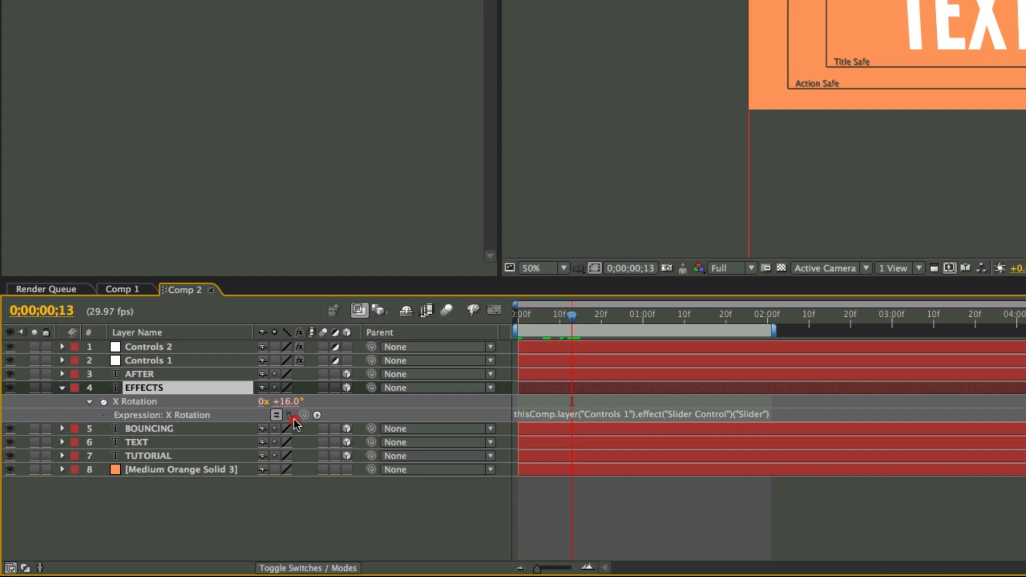
pyautogui.click(182, 348)
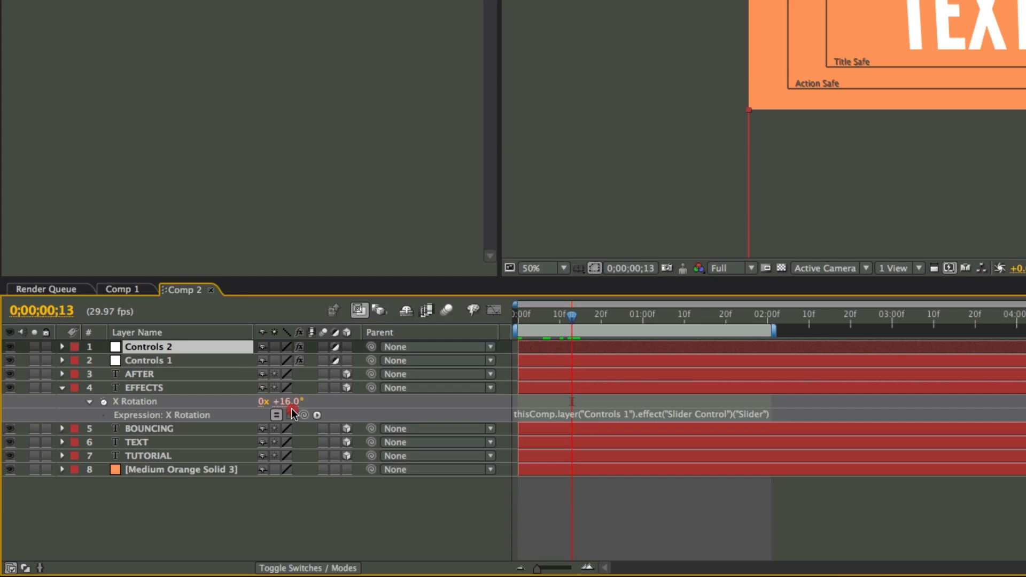
pyautogui.moveTo(304, 415); pyautogui.dragTo(109, 0)
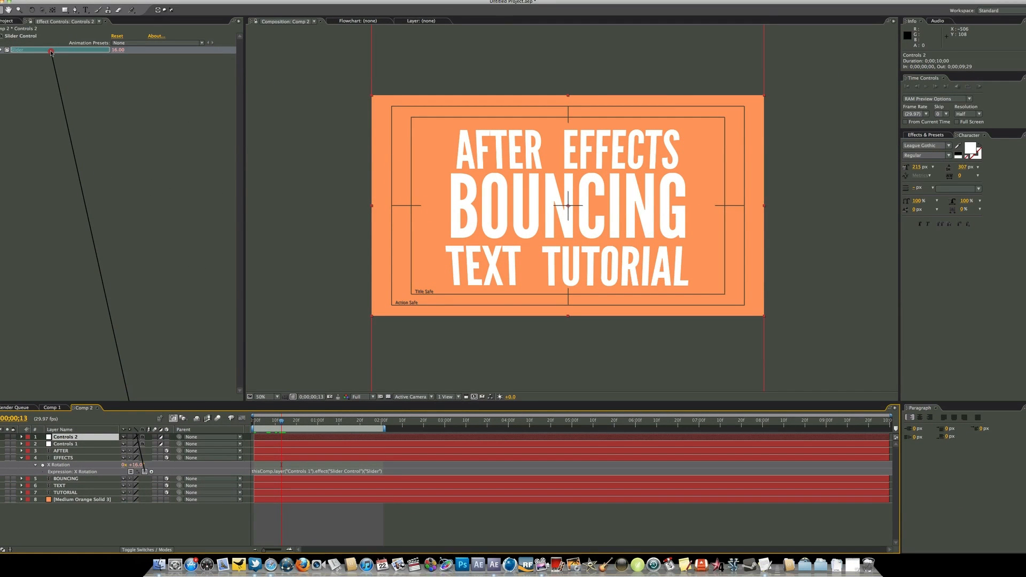
pyautogui.moveTo(51, 53); pyautogui.dragTo(51, 52)
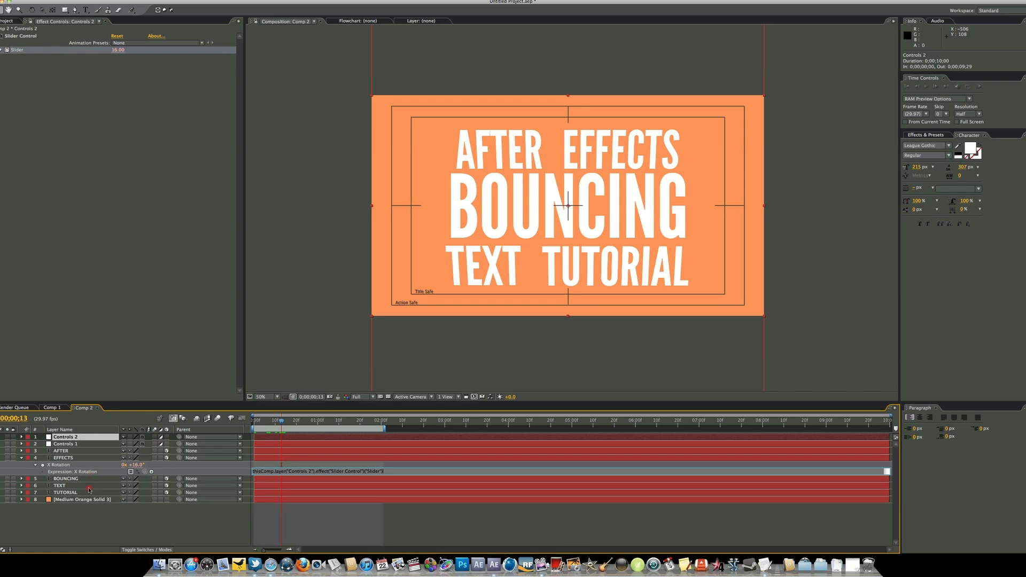
# Relink the X Rotation expression of the TEXT layer to the Slider of Controls 2 and deselect everything
pyautogui.click(91, 486)
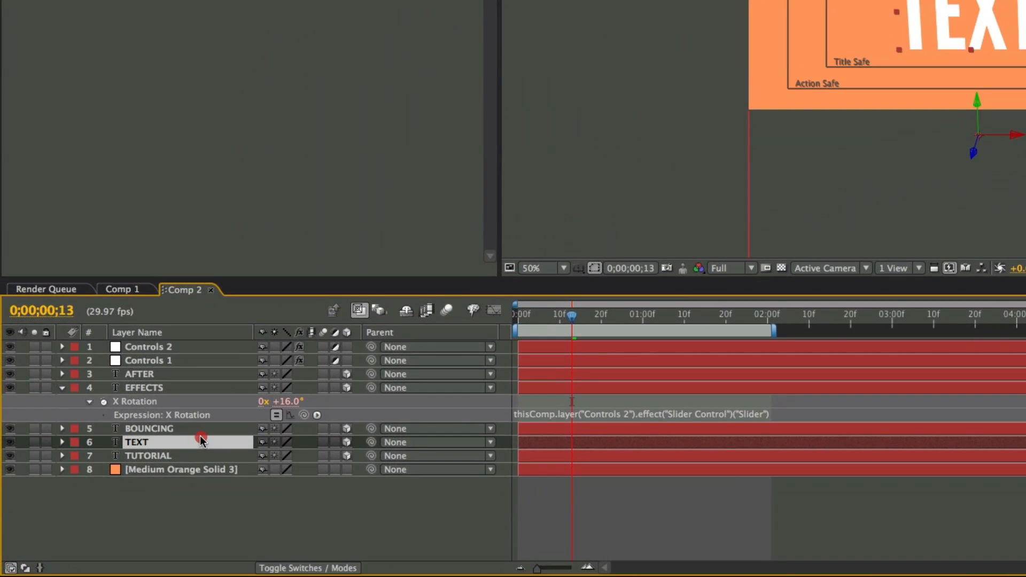
pyautogui.press('e')
pyautogui.press('e')
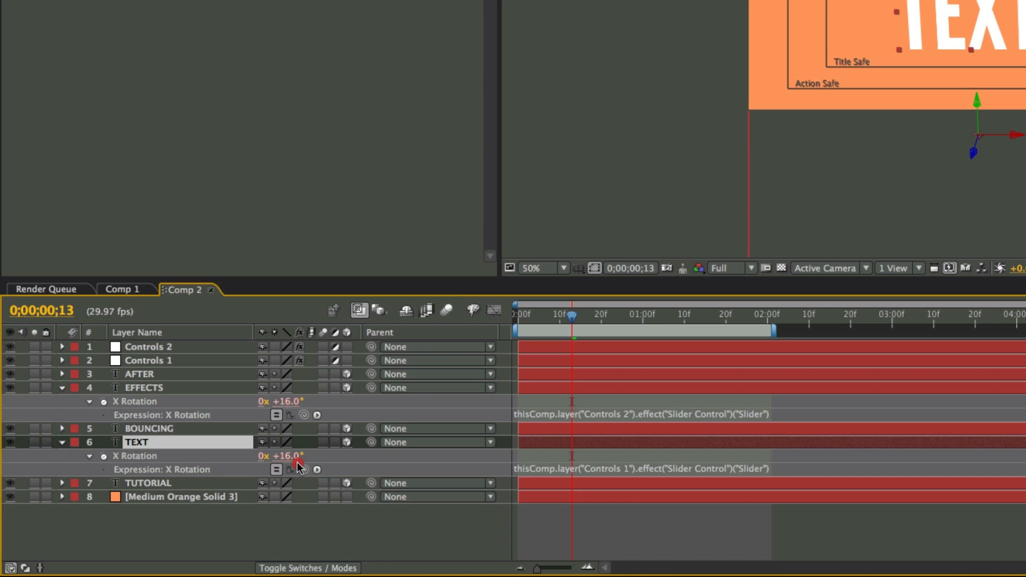
pyautogui.click(152, 348)
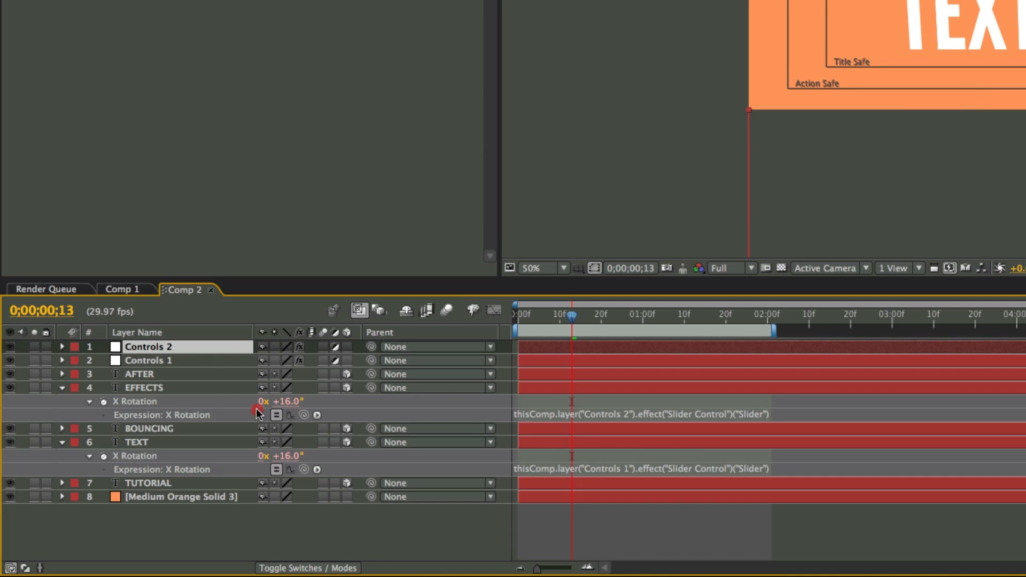
pyautogui.moveTo(303, 470); pyautogui.dragTo(62, 0)
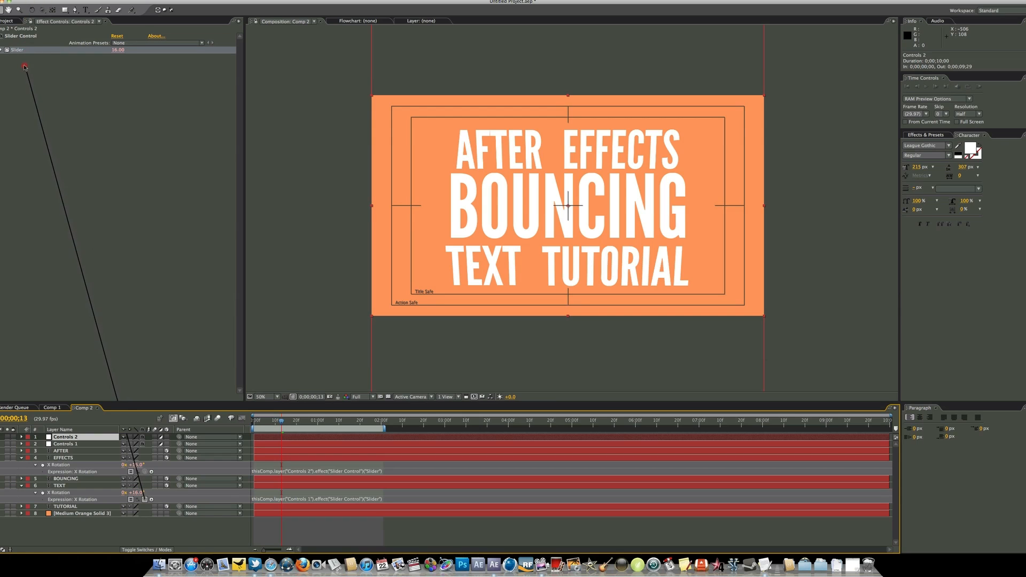
pyautogui.moveTo(25, 67); pyautogui.dragTo(22, 53)
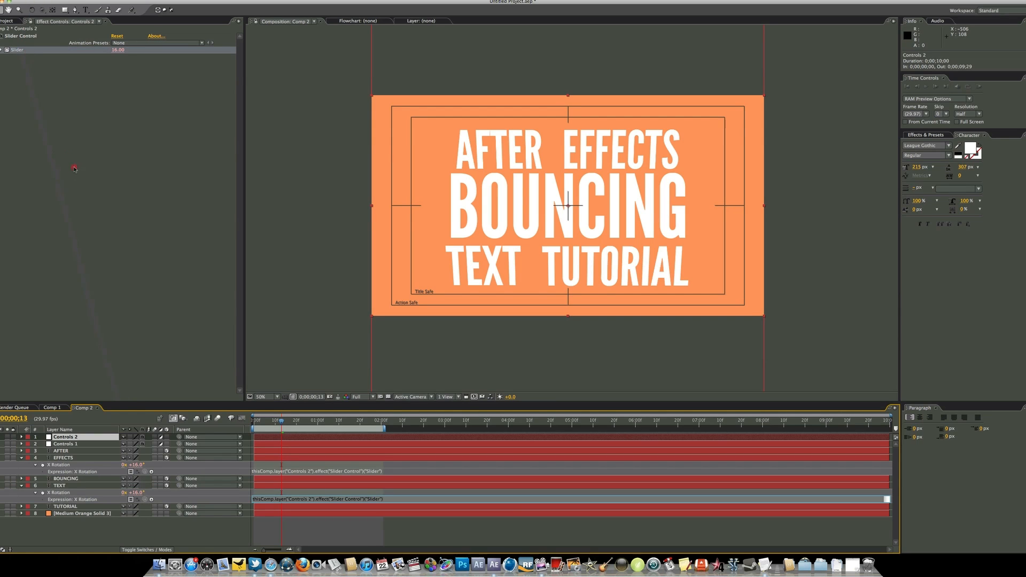
pyautogui.click(69, 219)
pyautogui.hotkey('ctrl', 'a')
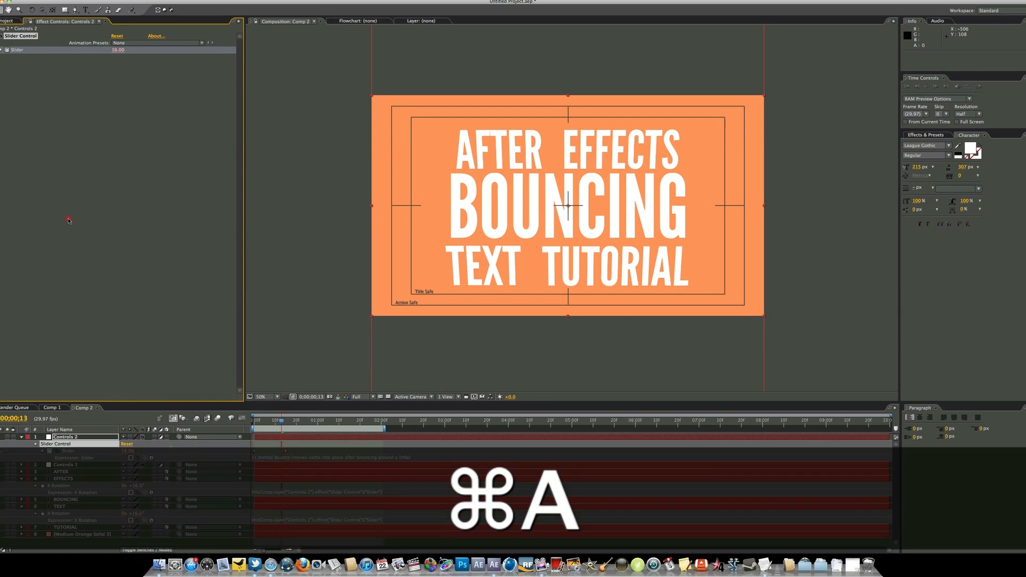
pyautogui.press('u')
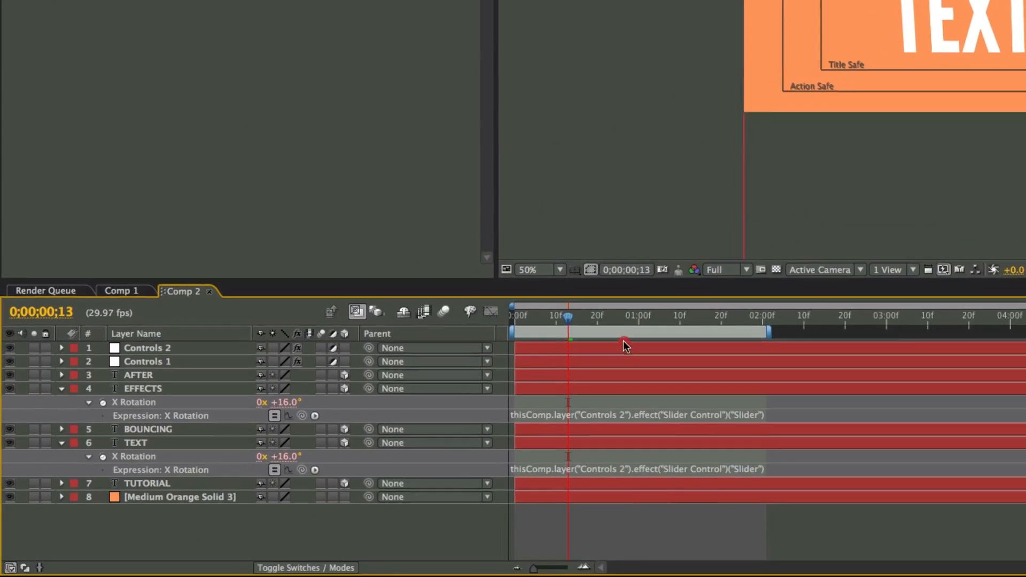
# Shift the Controls 2 layer 3 frames later in time and play a RAM preview from the first frame
pyautogui.click(310, 437)
pyautogui.moveTo(628, 347)
pyautogui.mouseDown()
pyautogui.moveTo(652, 347)
pyautogui.moveTo(642, 348)
pyautogui.mouseUp()
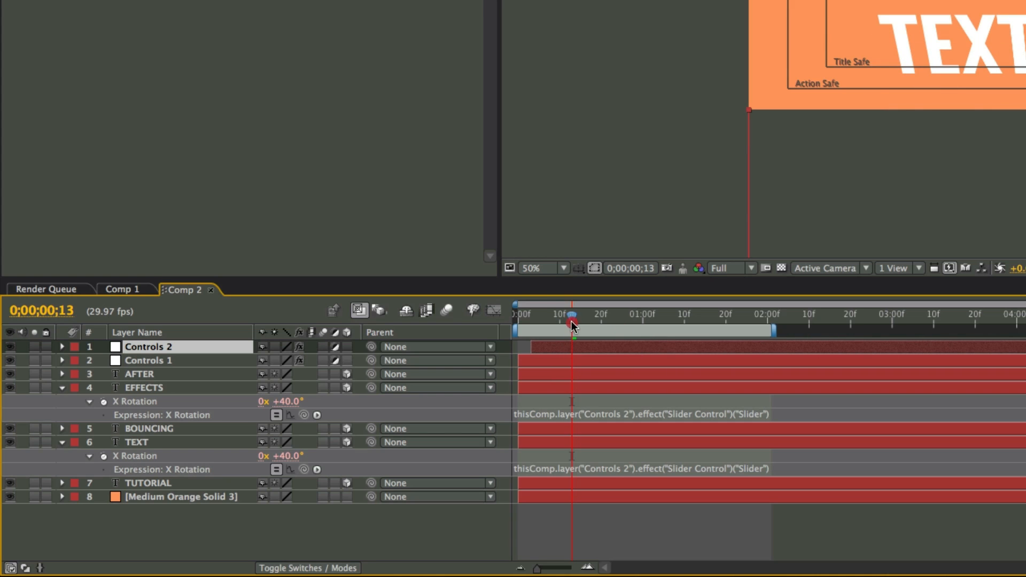
pyautogui.moveTo(571, 320); pyautogui.dragTo(497, 318)
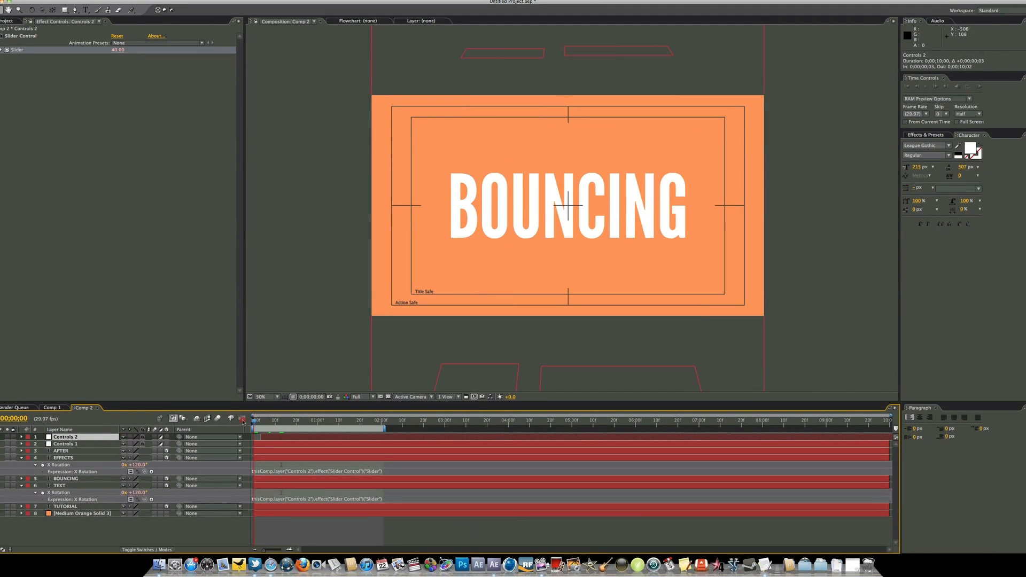
pyautogui.click(978, 87)
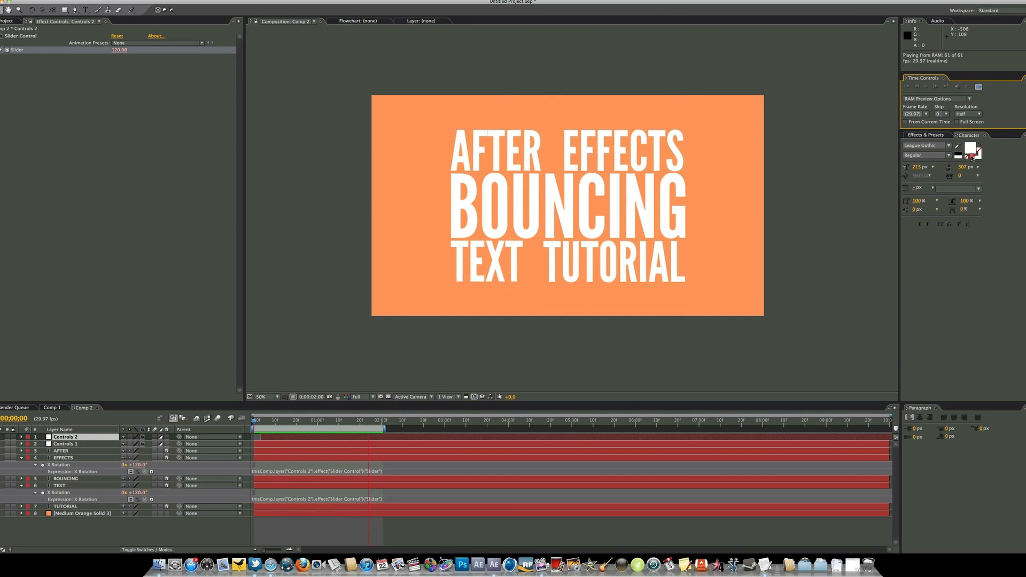
pyautogui.press('space')
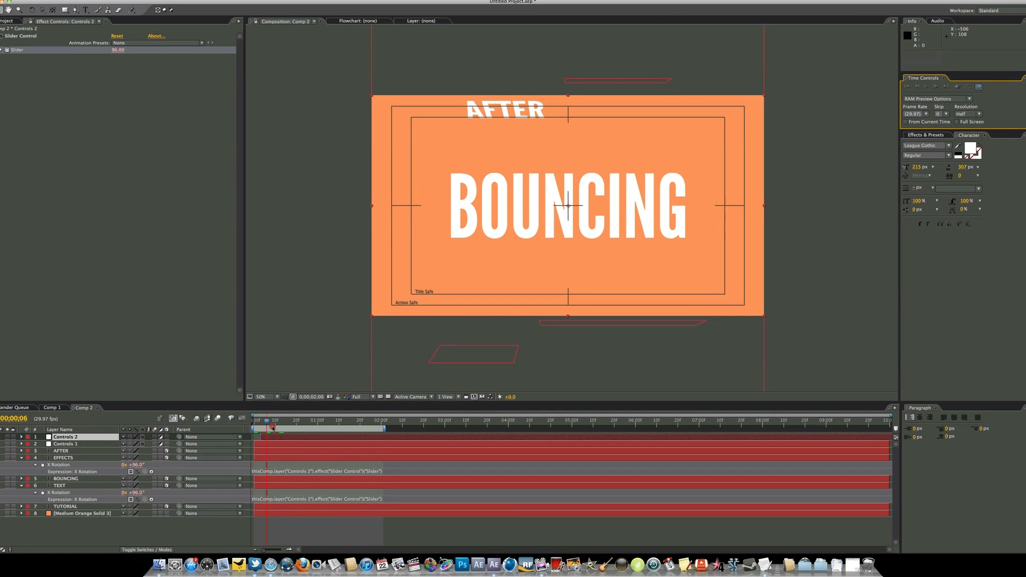
# Shift the Controls 2 layer another 20 frames later, starting at 0;00;00;23, and play a RAM preview from the first frame
pyautogui.moveTo(284, 439); pyautogui.dragTo(329, 439)
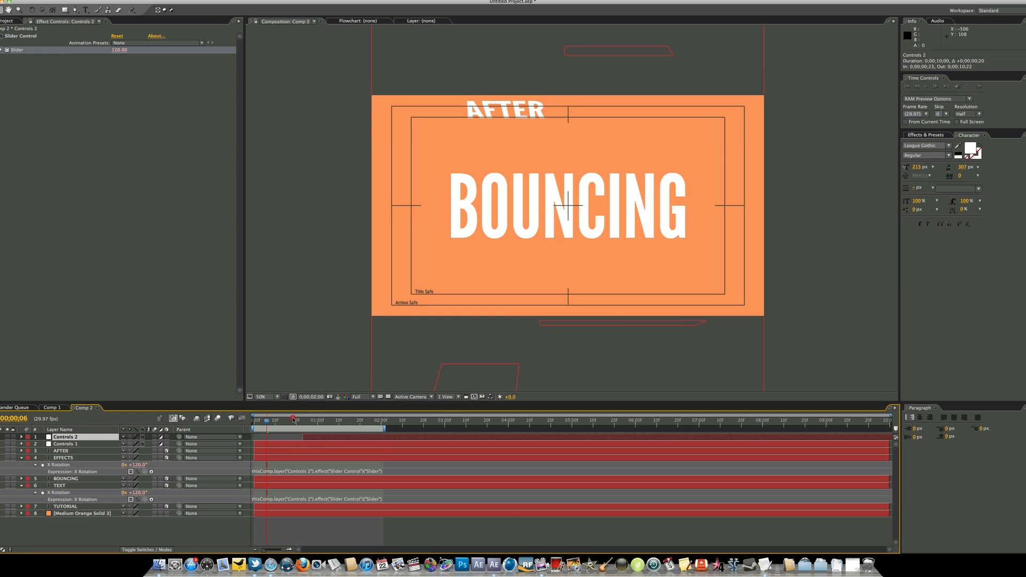
pyautogui.press('Home')
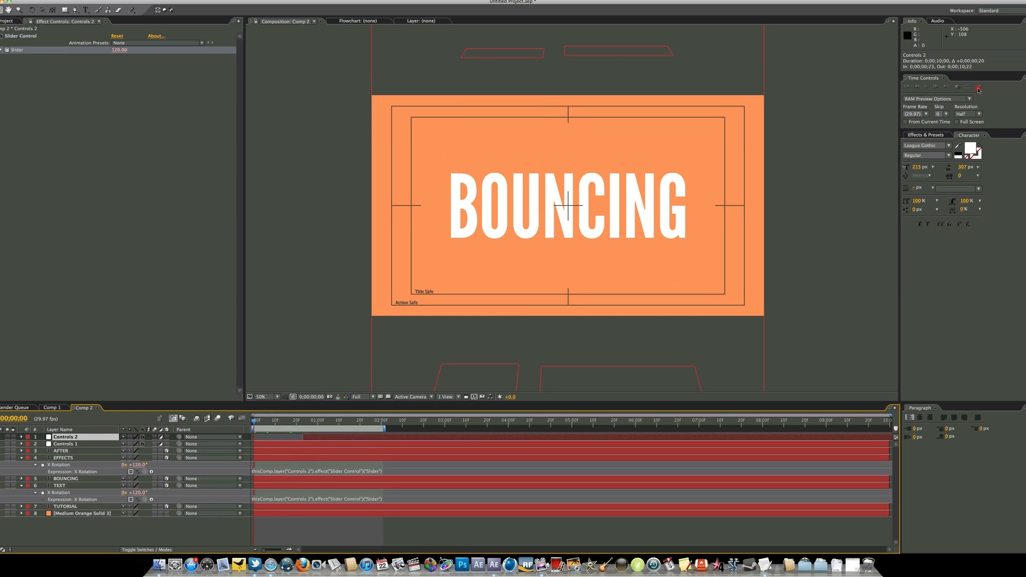
pyautogui.click(978, 88)
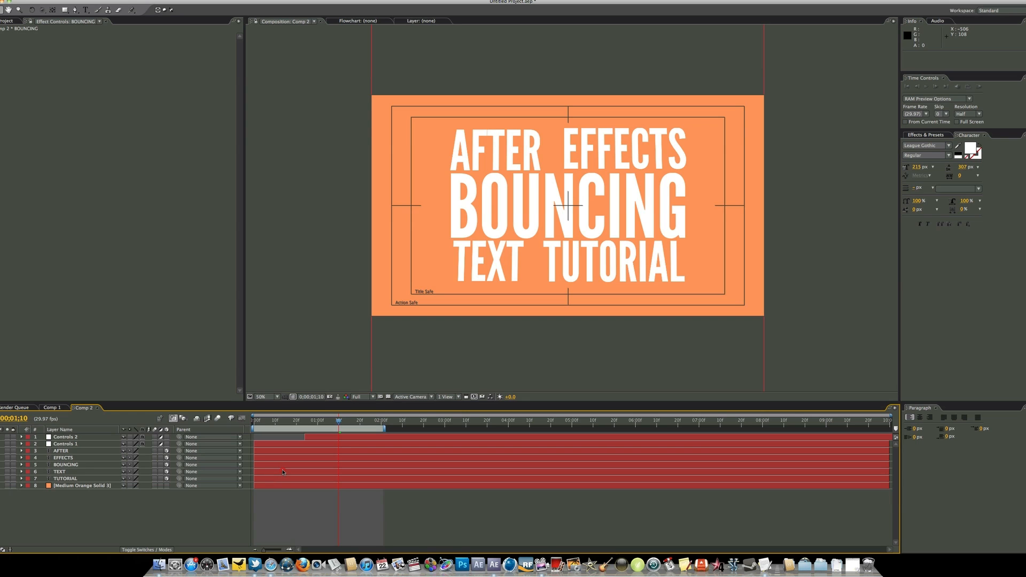
# Select the BOUNCING layer and reveal its rotation properties
pyautogui.click(97, 465)
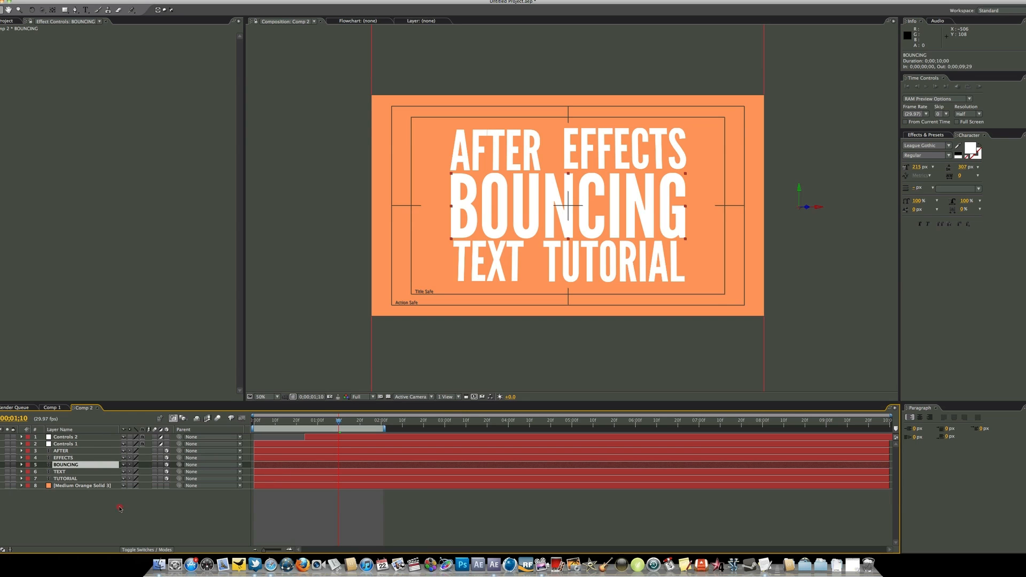
pyautogui.click(78, 508)
pyautogui.click(80, 466)
pyautogui.press('r')
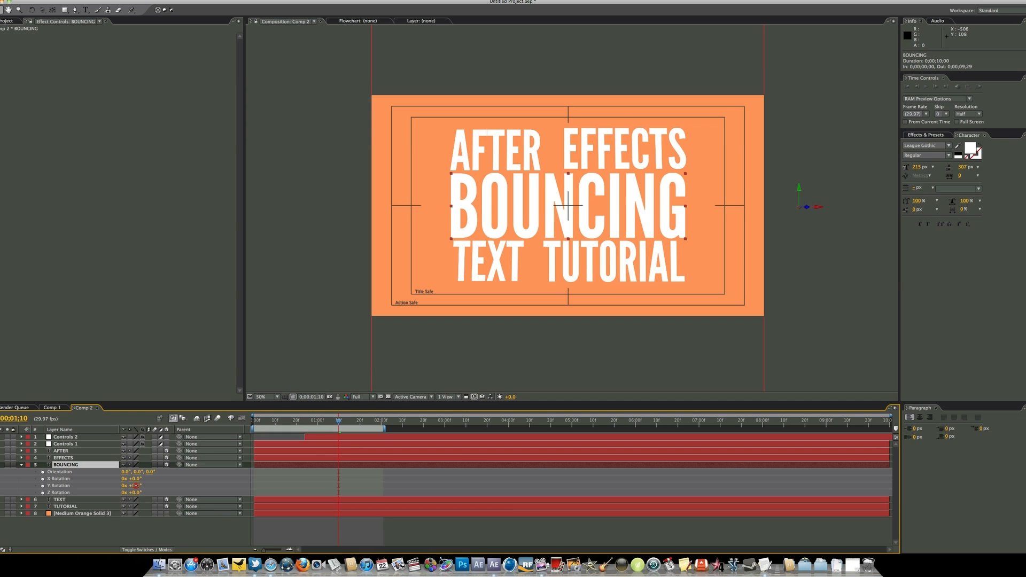
# Try out the Y Rotation and X Rotation of the BOUNCING layer, undoing each change
pyautogui.moveTo(135, 485)
pyautogui.mouseDown()
pyautogui.moveTo(206, 485)
pyautogui.moveTo(136, 485)
pyautogui.mouseUp()
pyautogui.press('super+z')
pyautogui.press('super+z')
pyautogui.press('super+z')
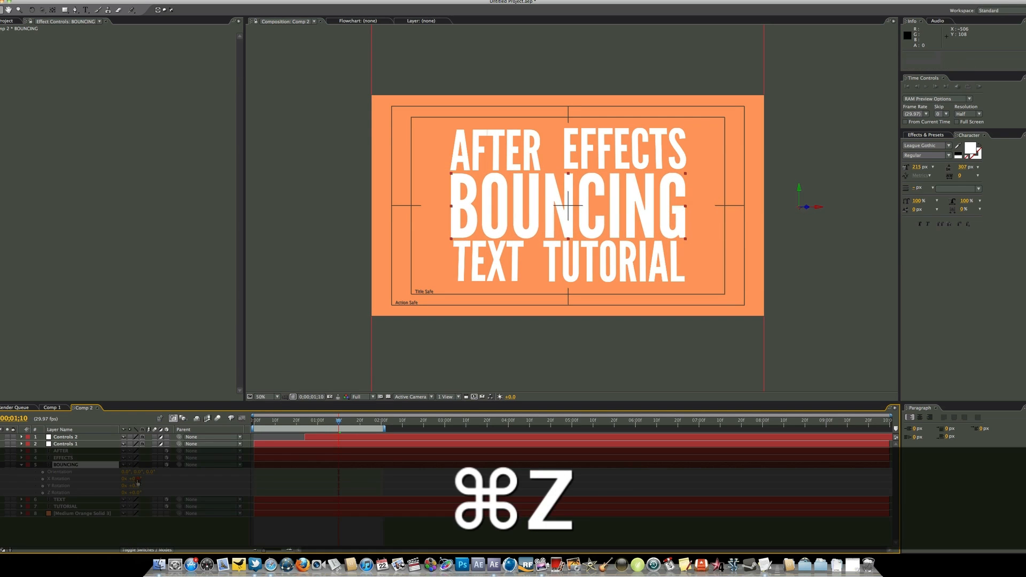
pyautogui.moveTo(150, 479); pyautogui.dragTo(115, 480)
pyautogui.press('cmd+z')
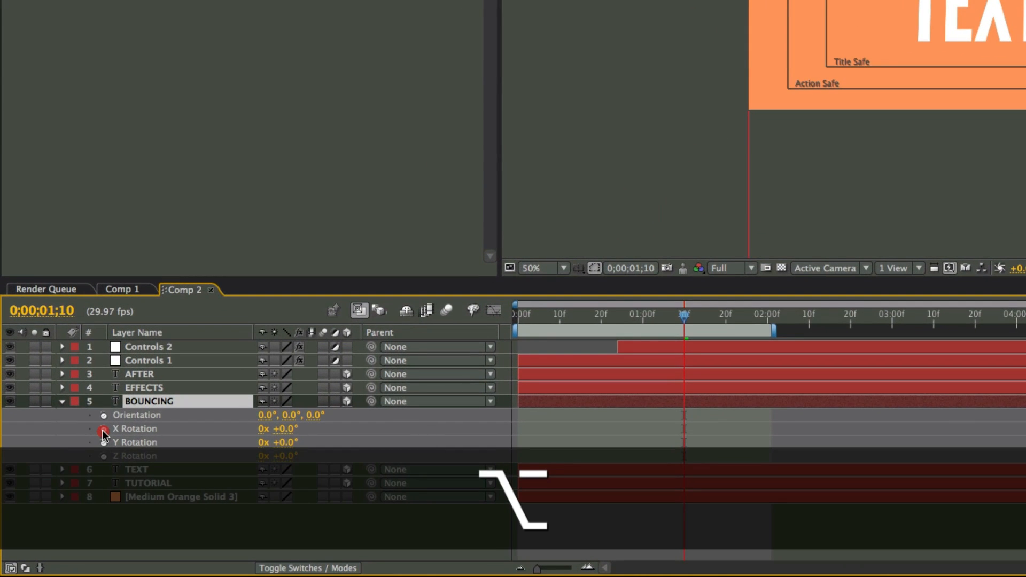
# Add an expression to the BOUNCING layer's X Rotation linking it to the Slider of Controls 1, and collapse the layer
pyautogui.keyDown('alt'); pyautogui.click(103, 429); pyautogui.keyUp('alt')
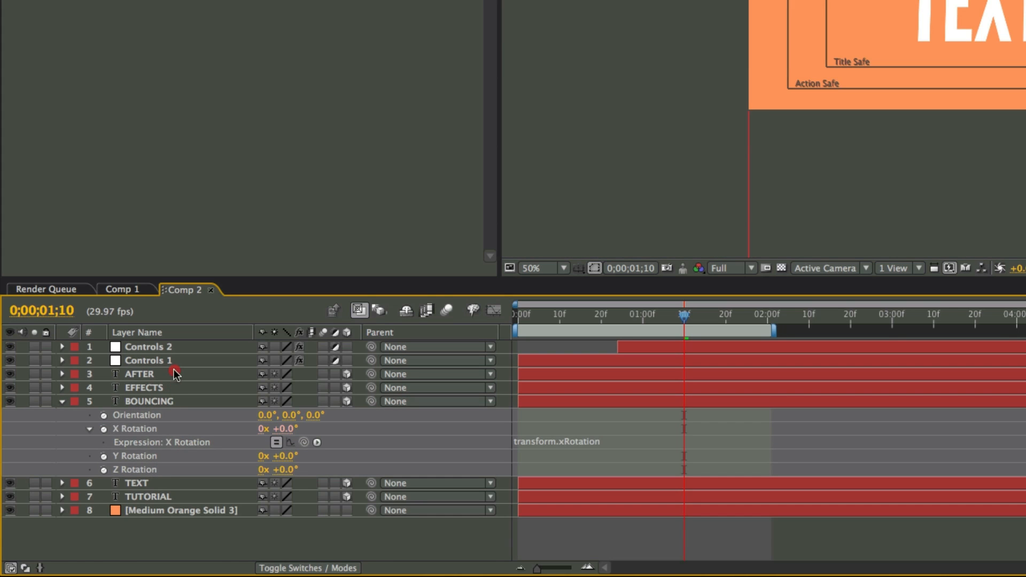
pyautogui.click(174, 361)
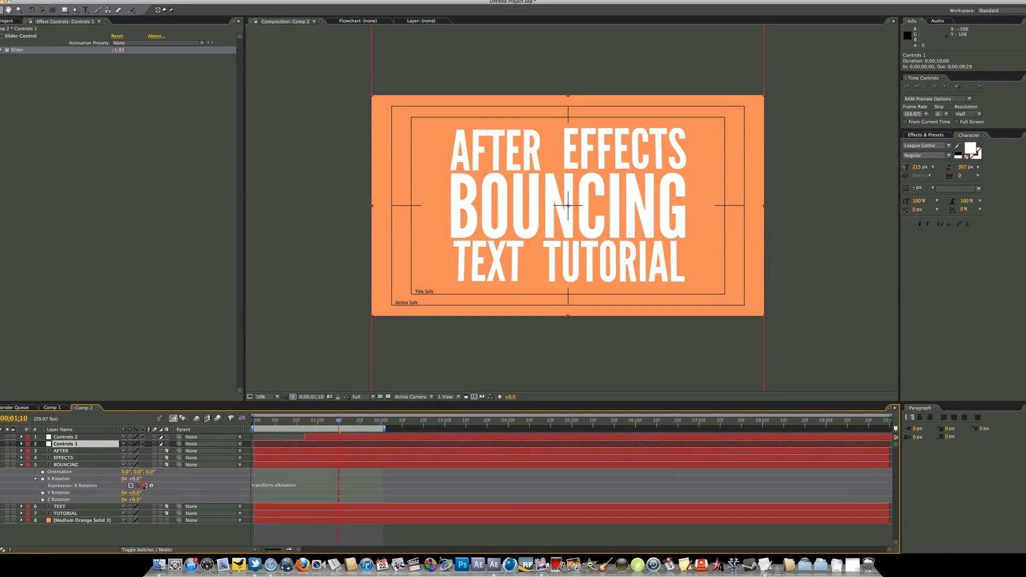
pyautogui.moveTo(144, 486); pyautogui.dragTo(22, 53)
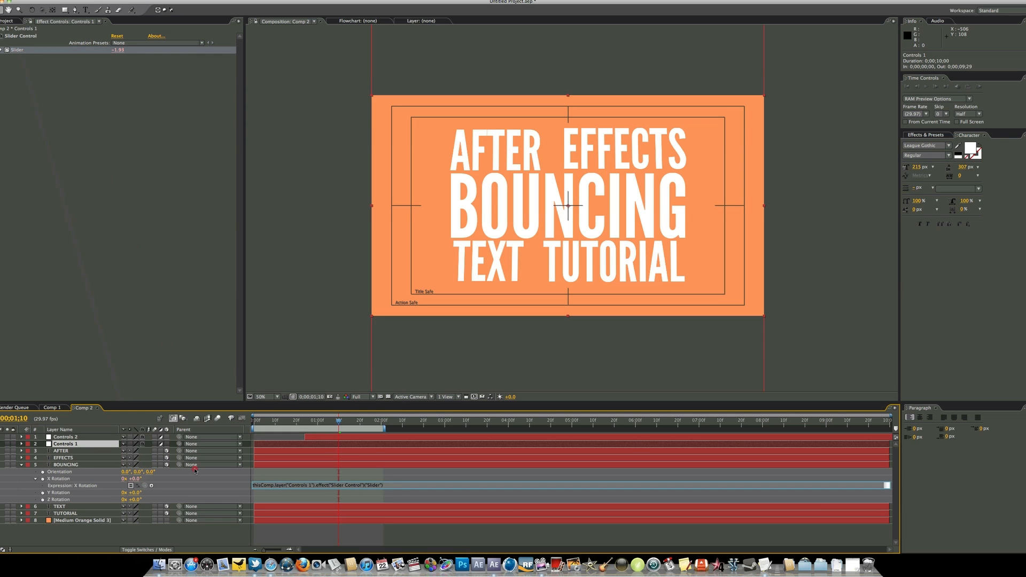
pyautogui.click(229, 539)
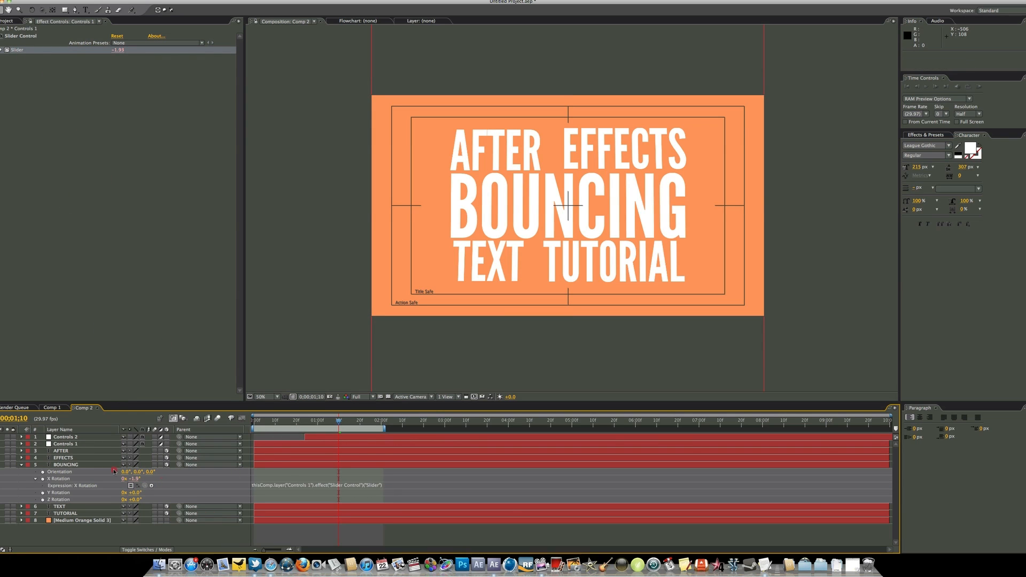
pyautogui.click(21, 465)
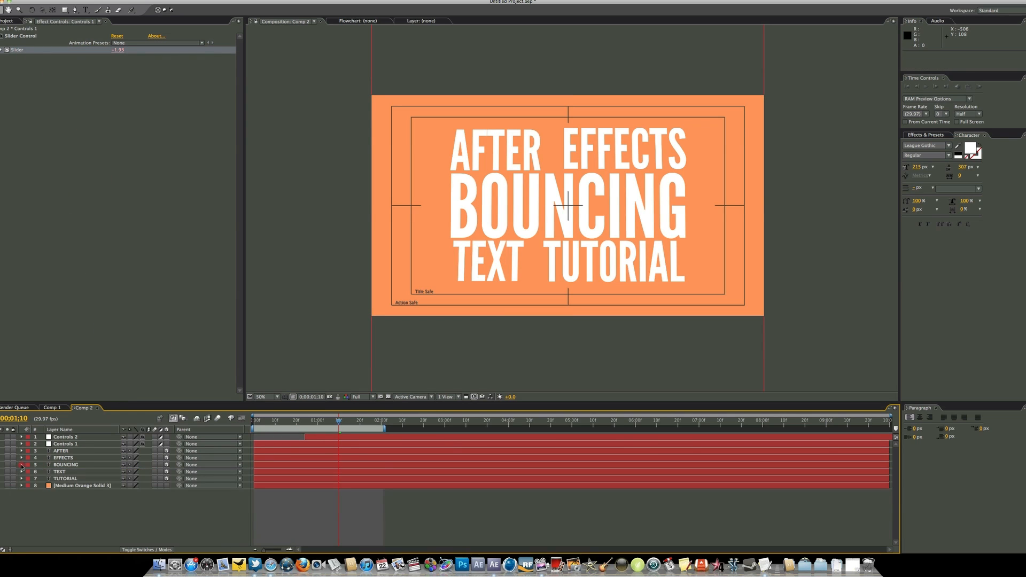
# Reveal the BOUNCING layer's Opacity and set a 100% keyframe for it at 0;00;00;06
pyautogui.click(57, 466)
pyautogui.moveTo(269, 421); pyautogui.dragTo(230, 423)
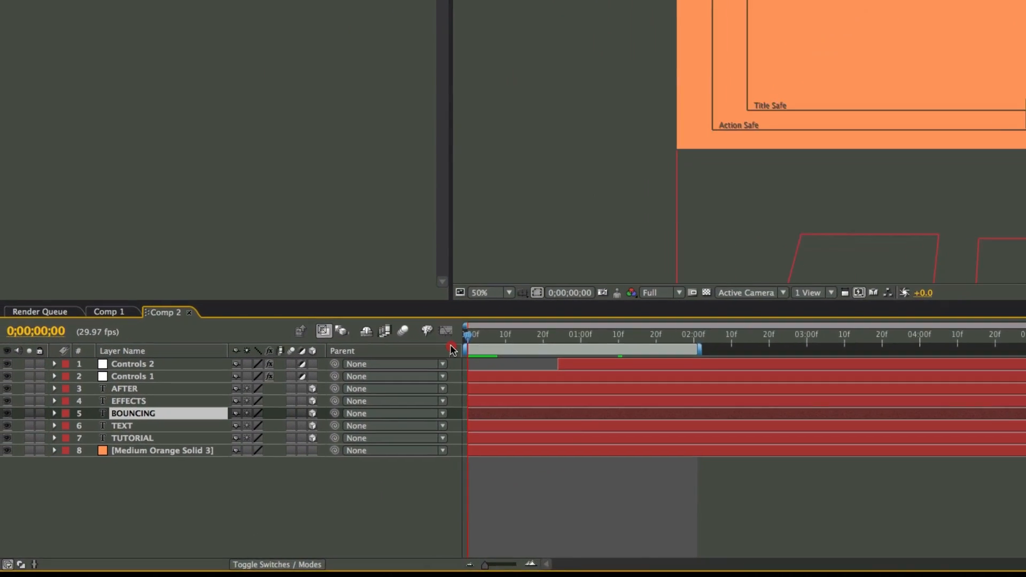
pyautogui.press('t')
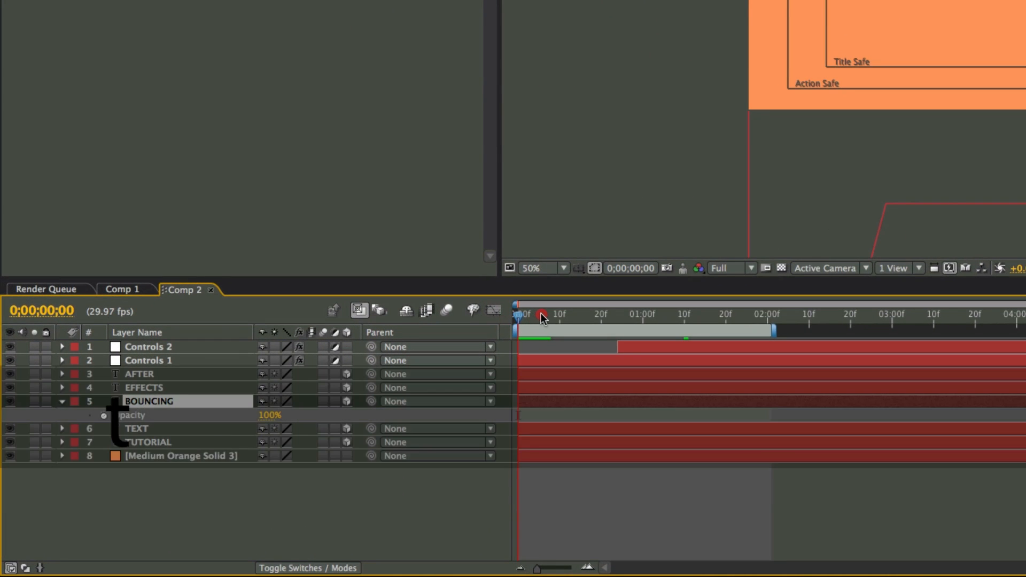
pyautogui.click(542, 319)
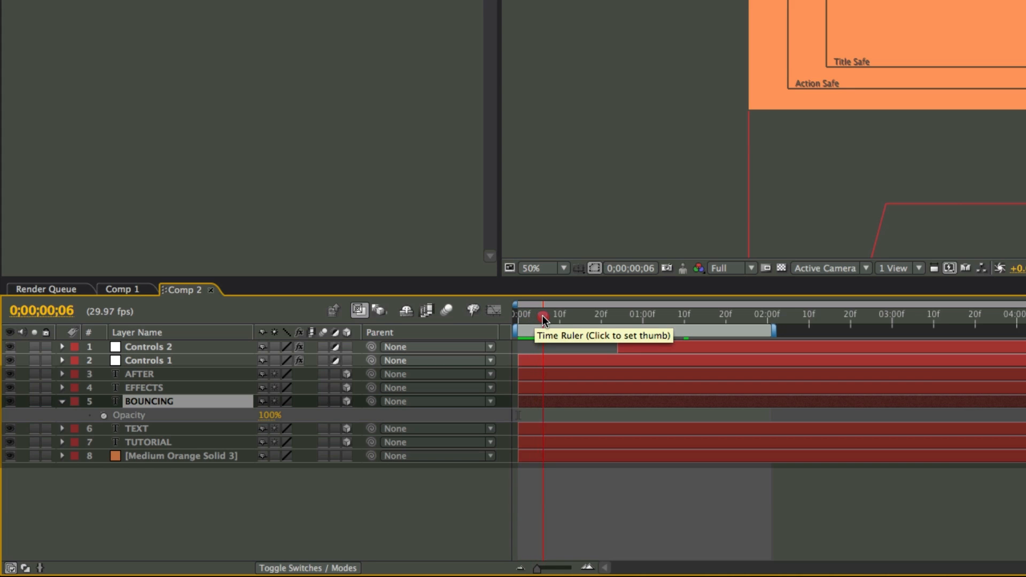
pyautogui.moveTo(542, 319)
pyautogui.mouseDown()
pyautogui.moveTo(523, 319)
pyautogui.moveTo(543, 320)
pyautogui.mouseUp()
pyautogui.click(103, 415)
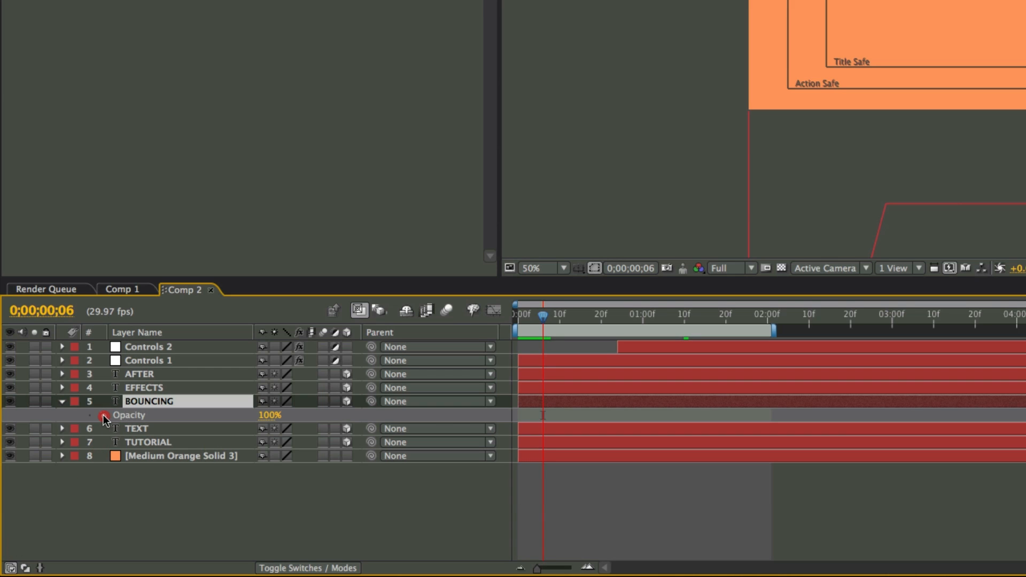
# Keyframe the BOUNCING layer's Opacity at 100% on 0;00;00;06 and at 0% on 0;00;00;04
pyautogui.click(103, 417)
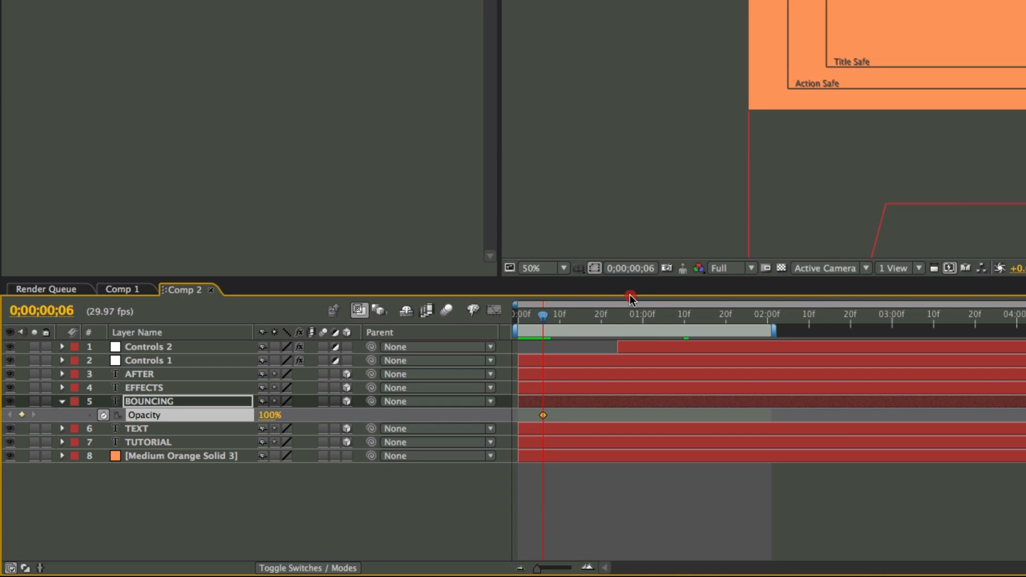
pyautogui.click(539, 319)
pyautogui.moveTo(539, 319); pyautogui.dragTo(534, 319)
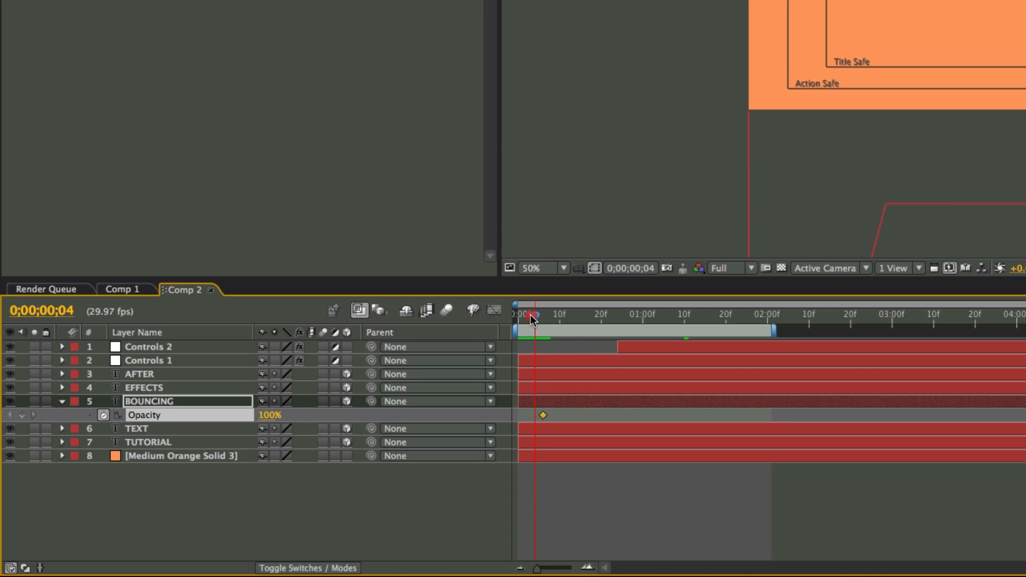
pyautogui.click(270, 415)
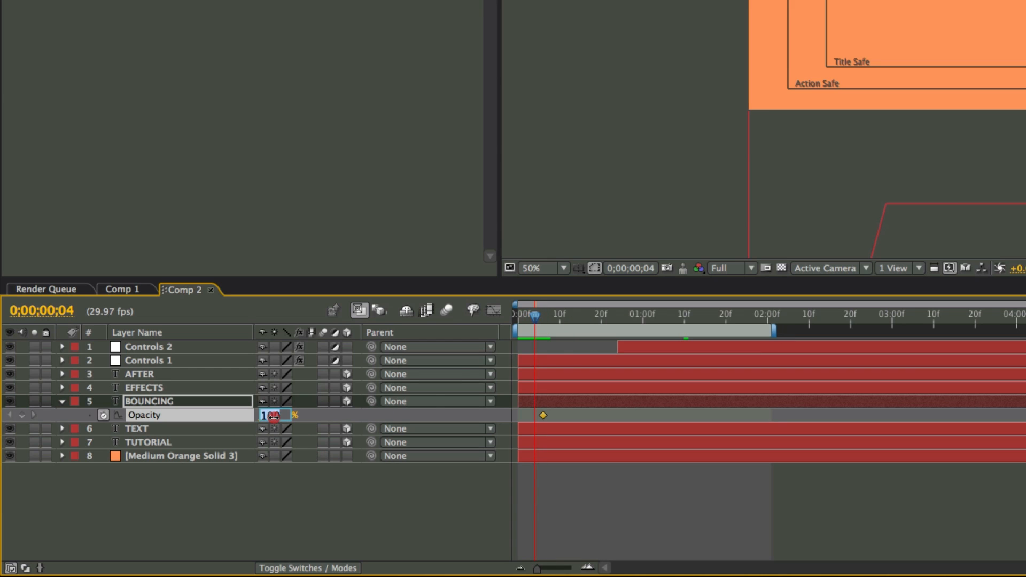
pyautogui.write('0')
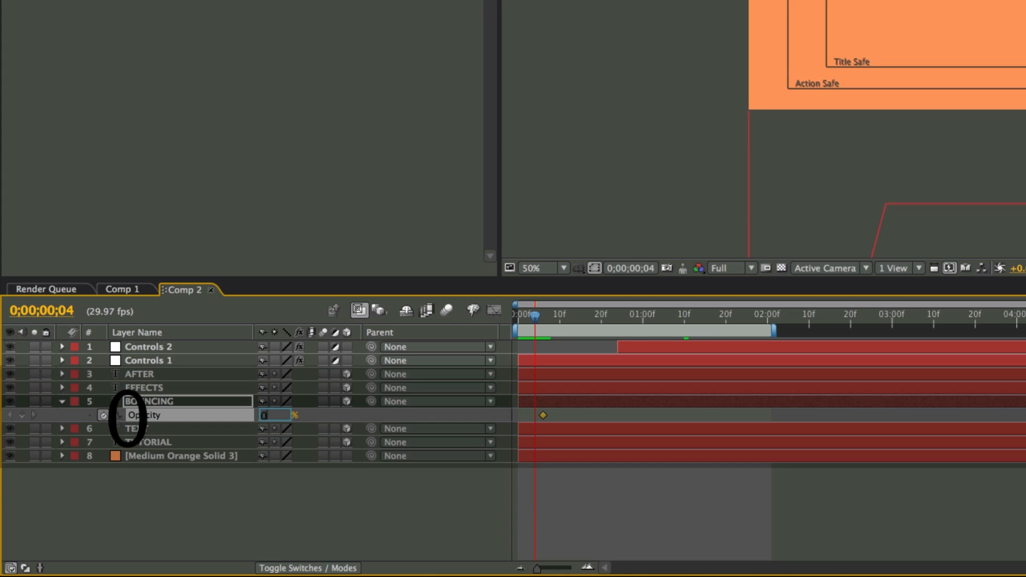
pyautogui.click(283, 490)
# Preview the animation from the start and shift the Controls 2 layer earlier to begin at 0;00;00;05, previewing each shift
pyautogui.moveTo(534, 316); pyautogui.dragTo(510, 323)
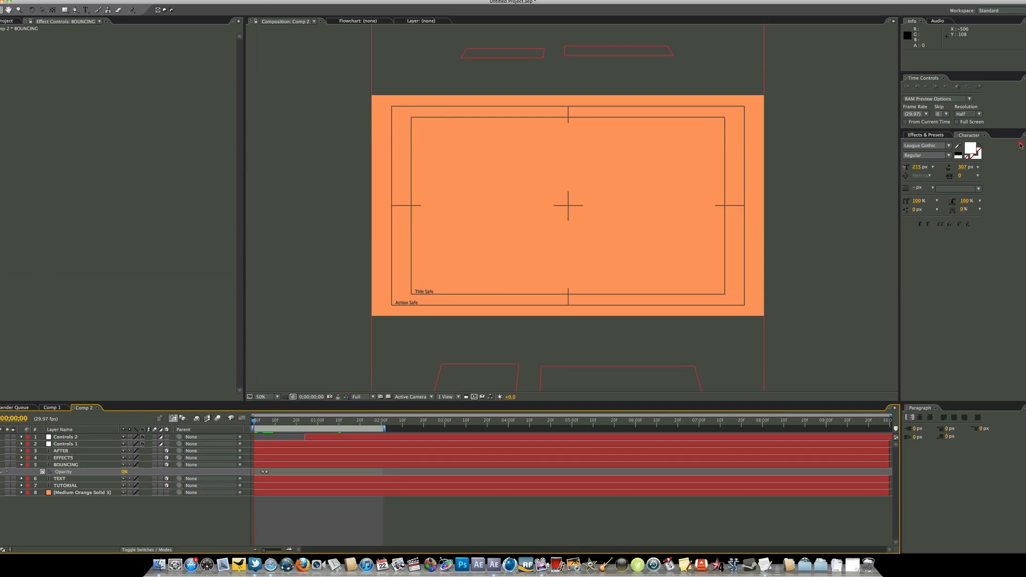
pyautogui.click(978, 88)
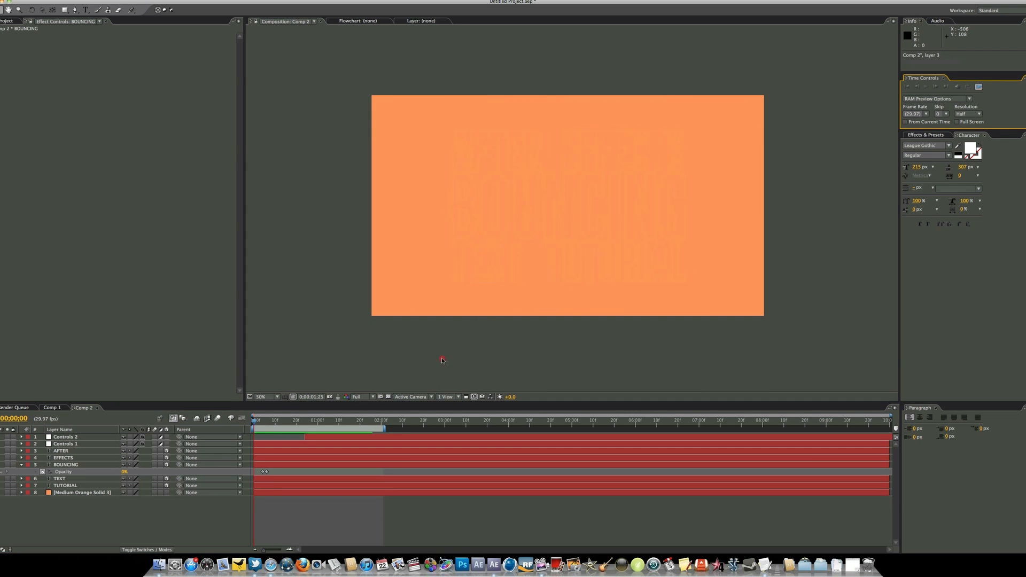
pyautogui.moveTo(358, 437); pyautogui.dragTo(328, 438)
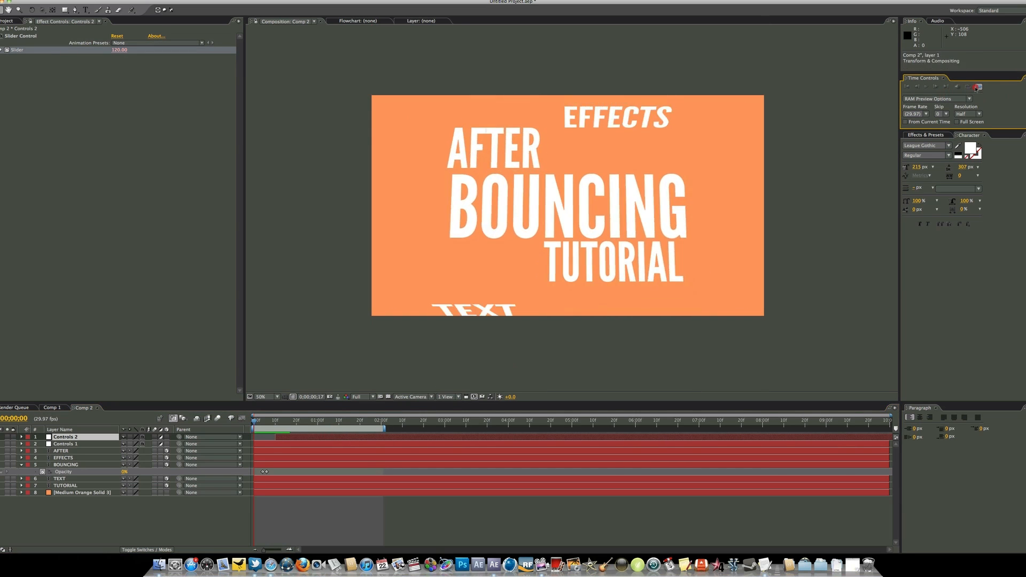
pyautogui.press('space')
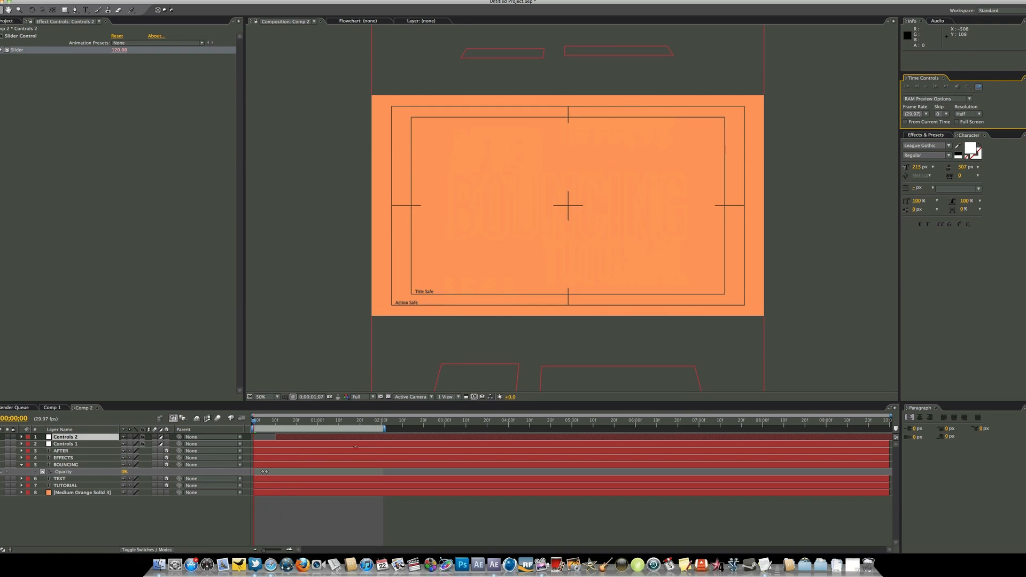
pyautogui.moveTo(364, 435); pyautogui.dragTo(354, 437)
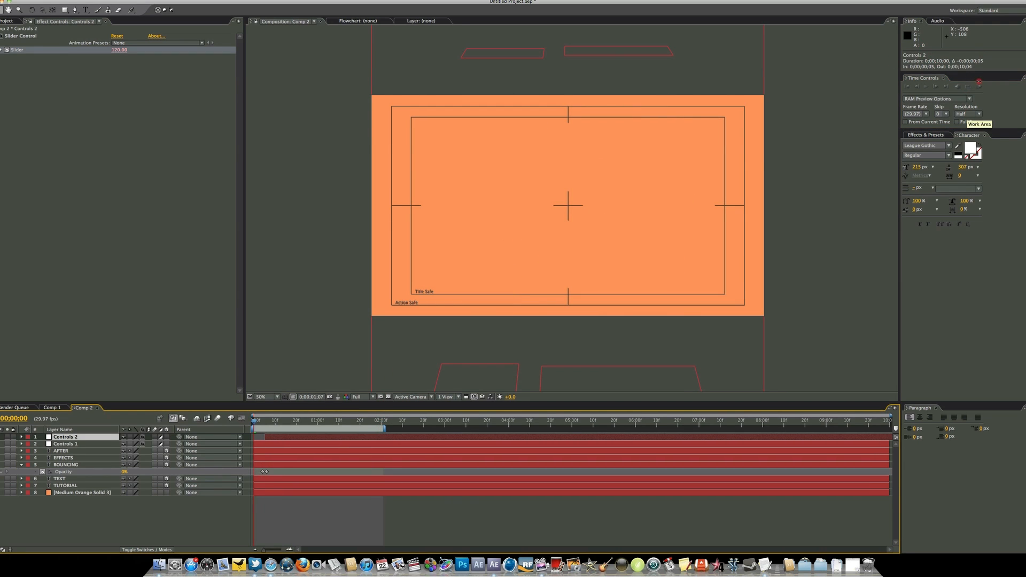
pyautogui.click(978, 86)
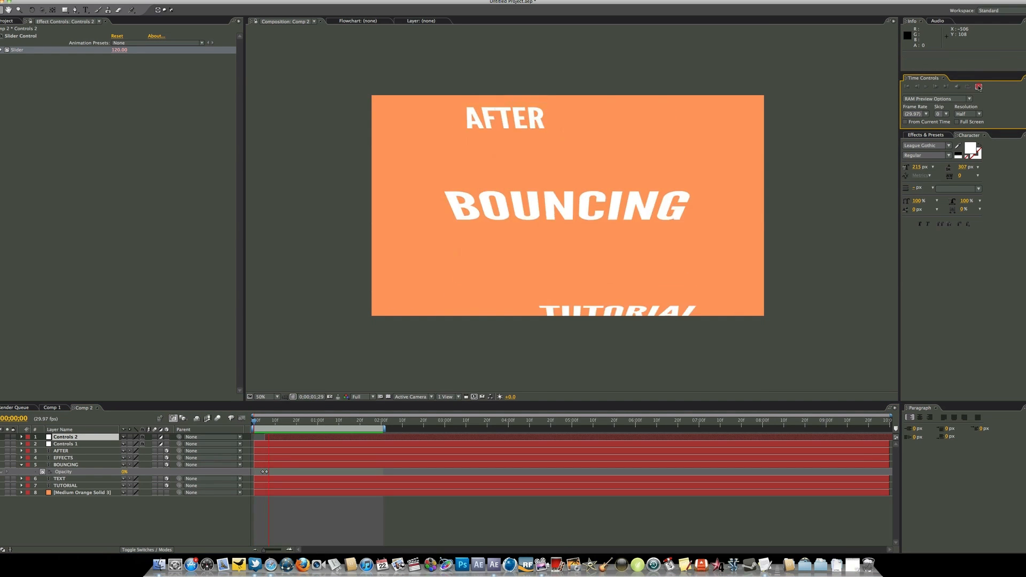
pyautogui.press('space')
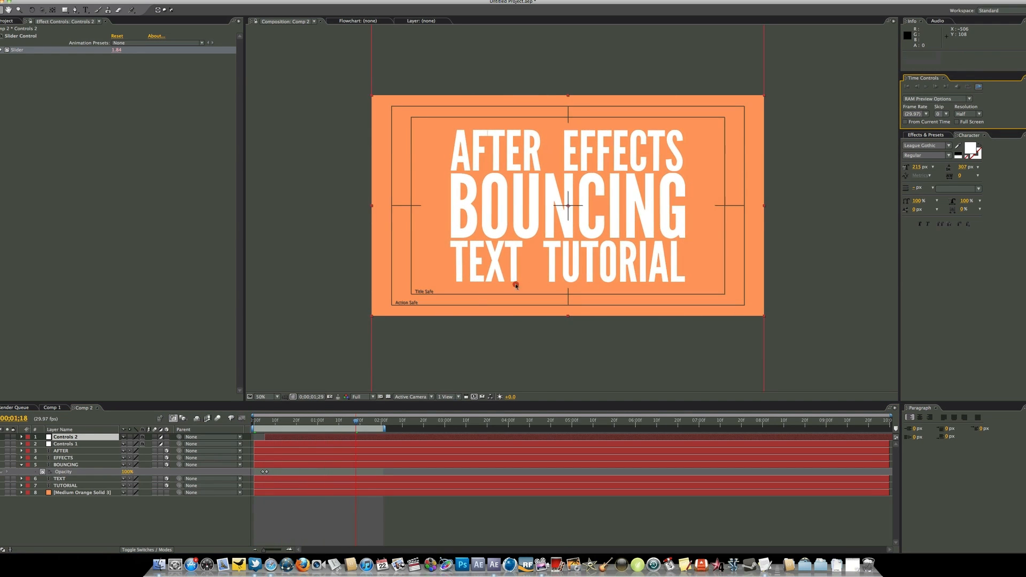
# Extend the work area's end to 0;00;03;29 and reveal the keyframed properties of the Controls 1 layer
pyautogui.moveTo(385, 430); pyautogui.dragTo(512, 438)
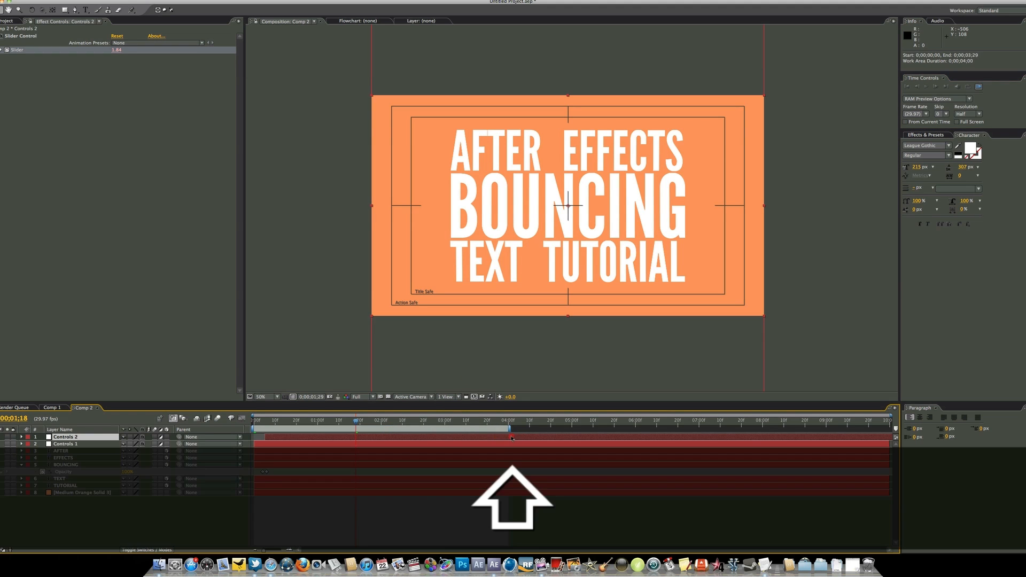
pyautogui.click(104, 444)
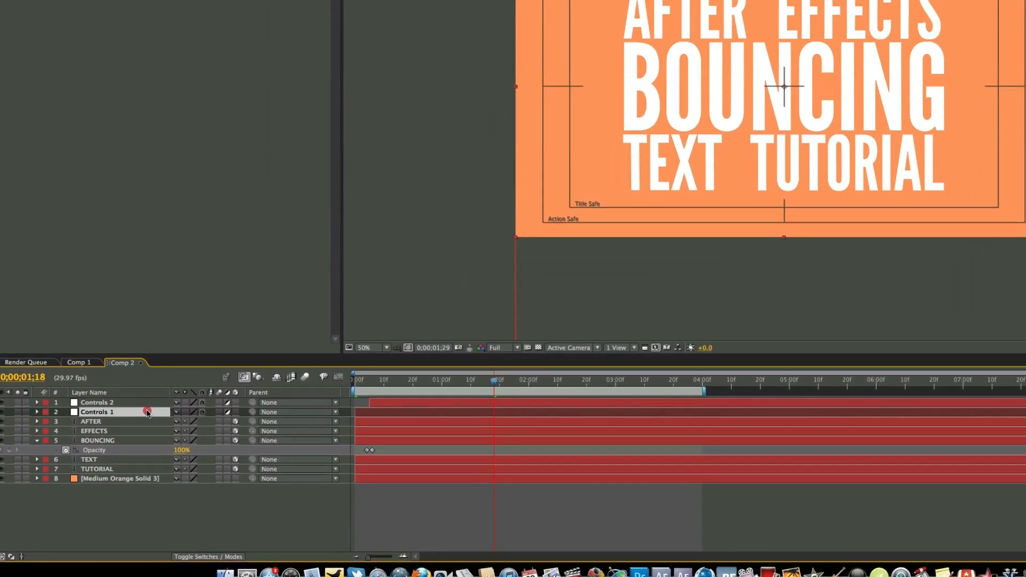
pyautogui.press('u')
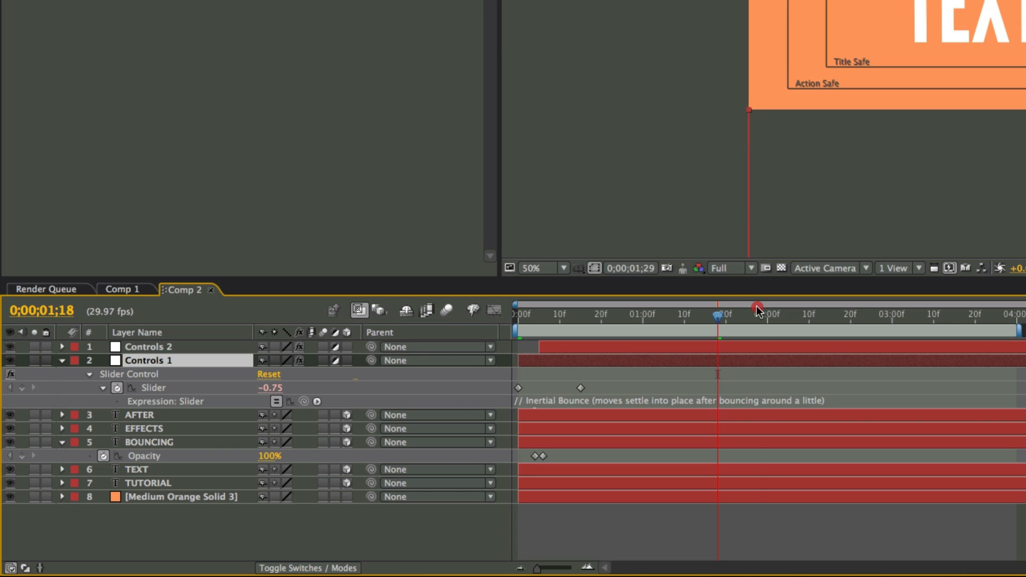
# Add a Controls 1 Slider keyframe at 0;00;03;00 and set the Slider to 100 at 0;00;03;10
pyautogui.moveTo(756, 309); pyautogui.dragTo(892, 299)
pyautogui.click(446, 311)
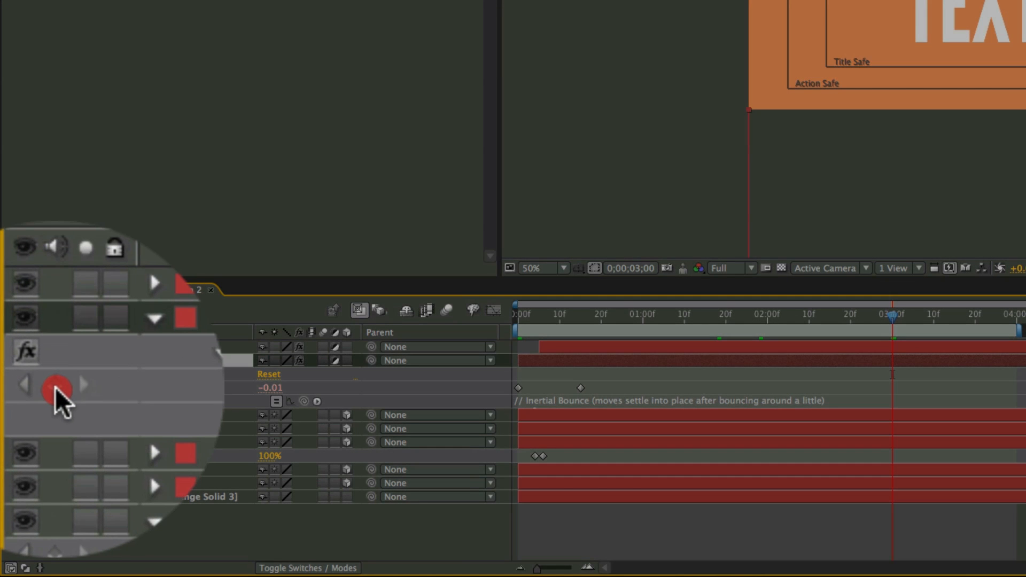
pyautogui.click(21, 387)
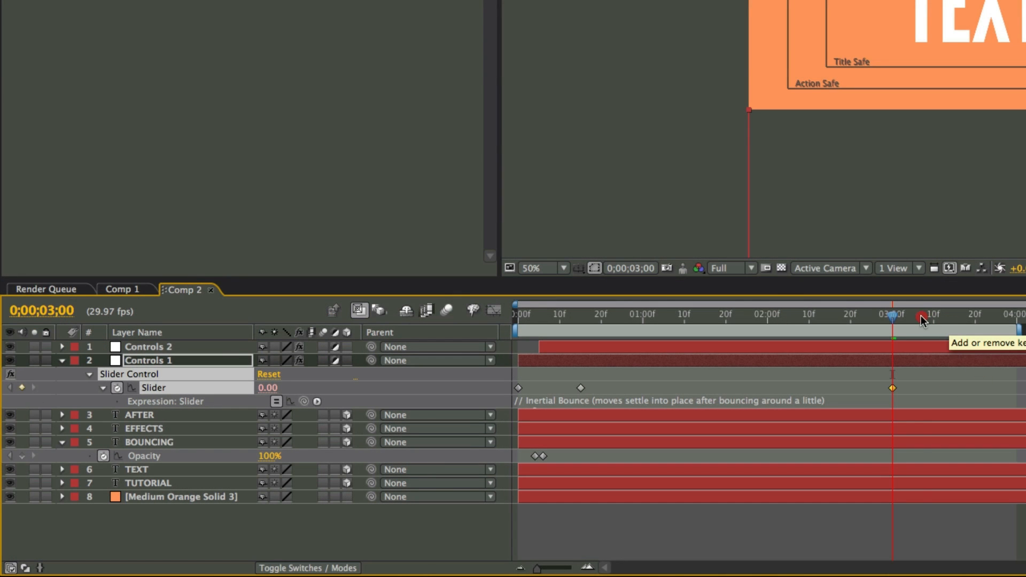
pyautogui.click(933, 307)
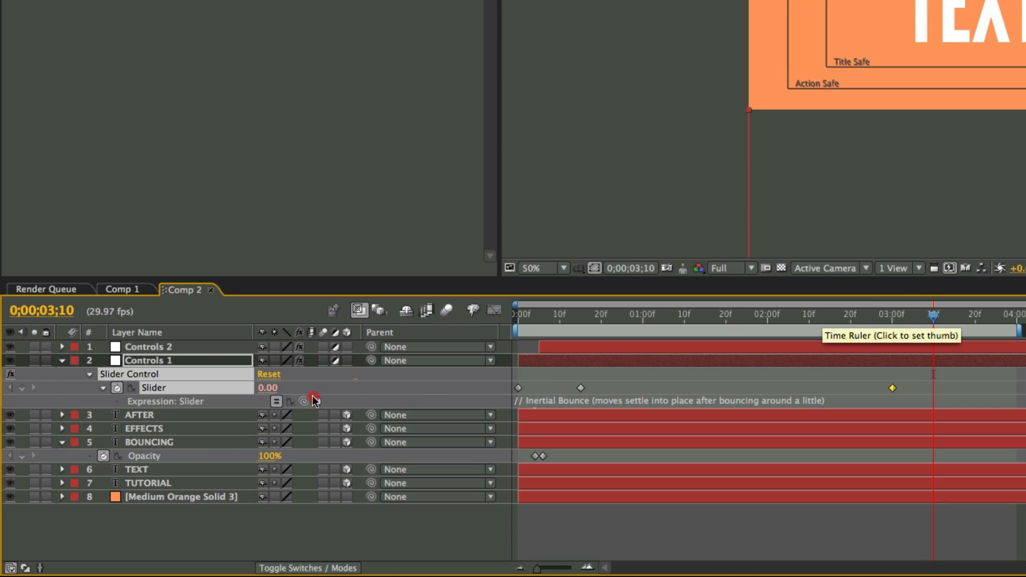
pyautogui.moveTo(265, 388); pyautogui.dragTo(349, 388)
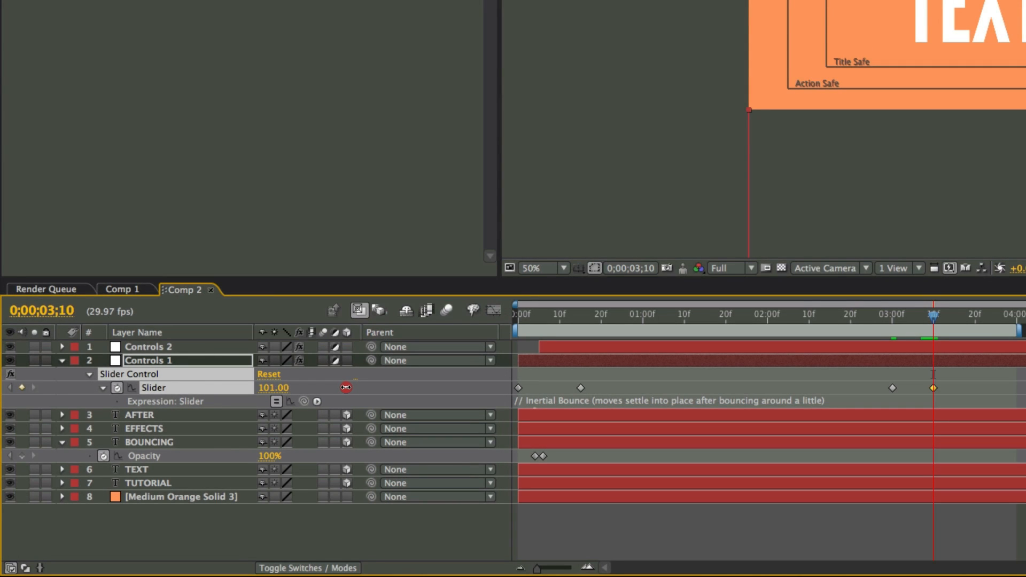
pyautogui.click(370, 544)
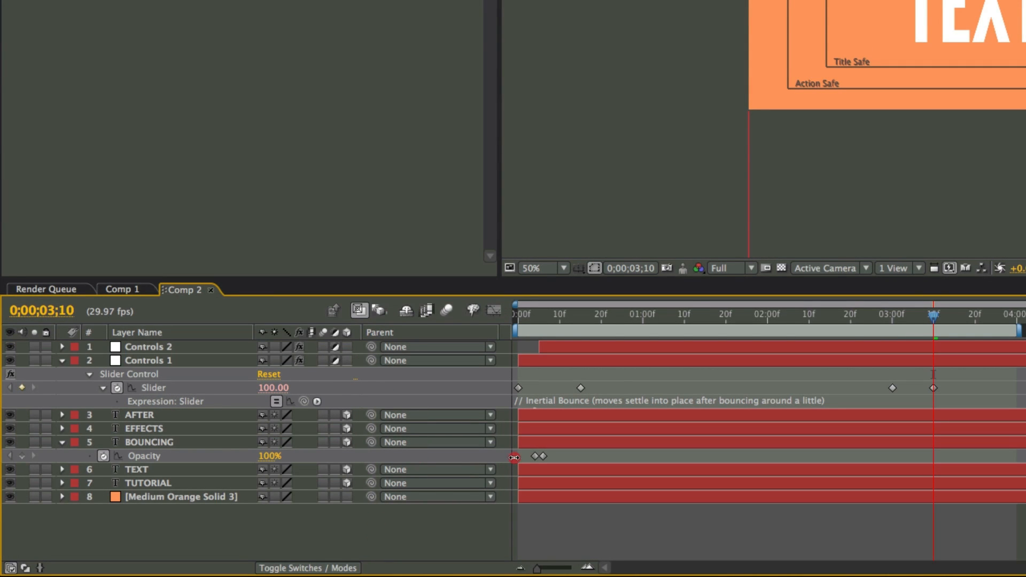
# Reveal the Controls 2 layer's keyframes and add a Slider keyframe at 0;00;03;00
pyautogui.click(636, 348)
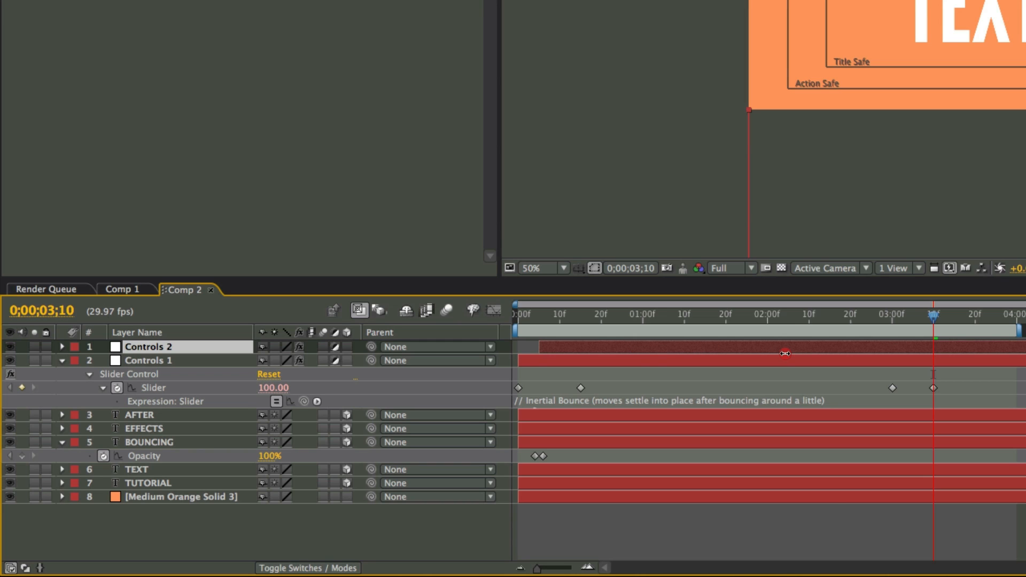
pyautogui.press('u')
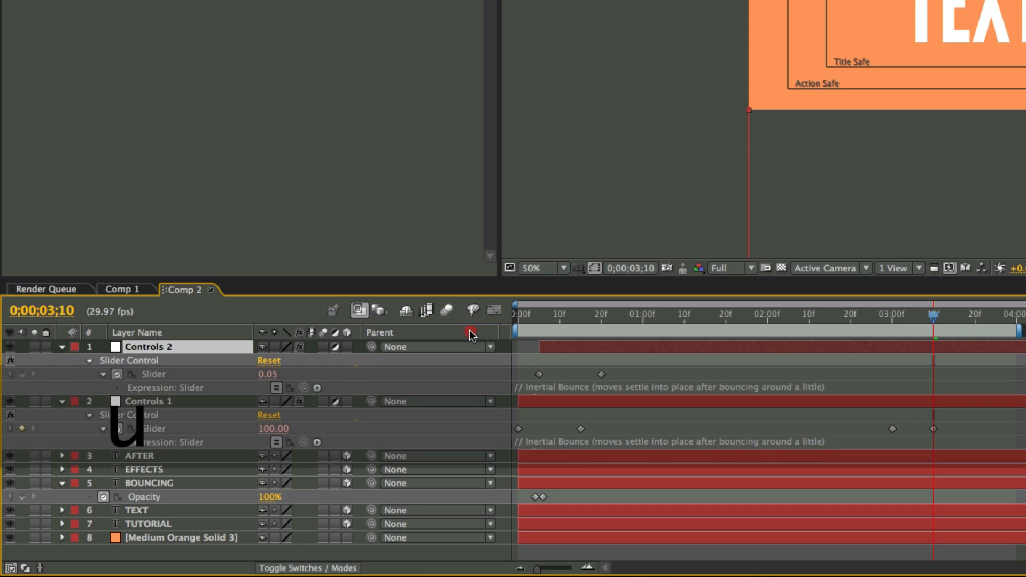
pyautogui.click(898, 319)
pyautogui.moveTo(897, 319); pyautogui.dragTo(893, 319)
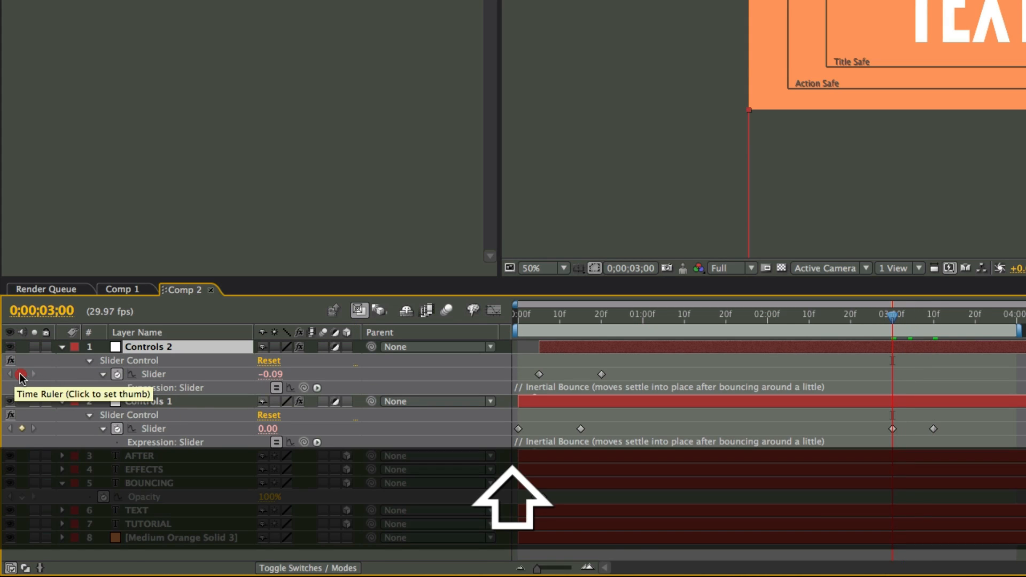
pyautogui.click(21, 374)
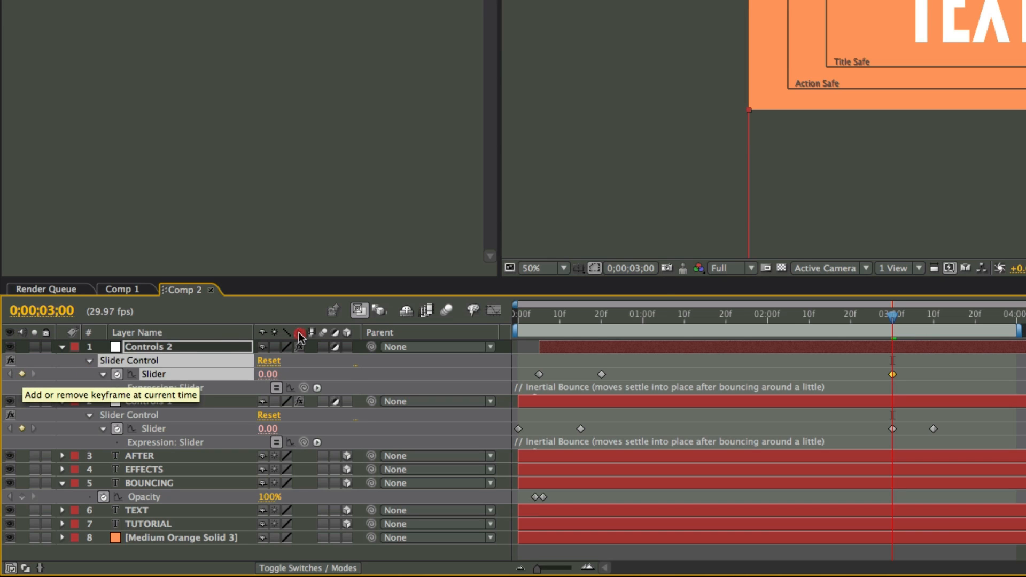
# Set the Controls 2 Slider to 100 at 0;00;03;10
pyautogui.click(922, 316)
pyautogui.moveTo(923, 319); pyautogui.dragTo(933, 314)
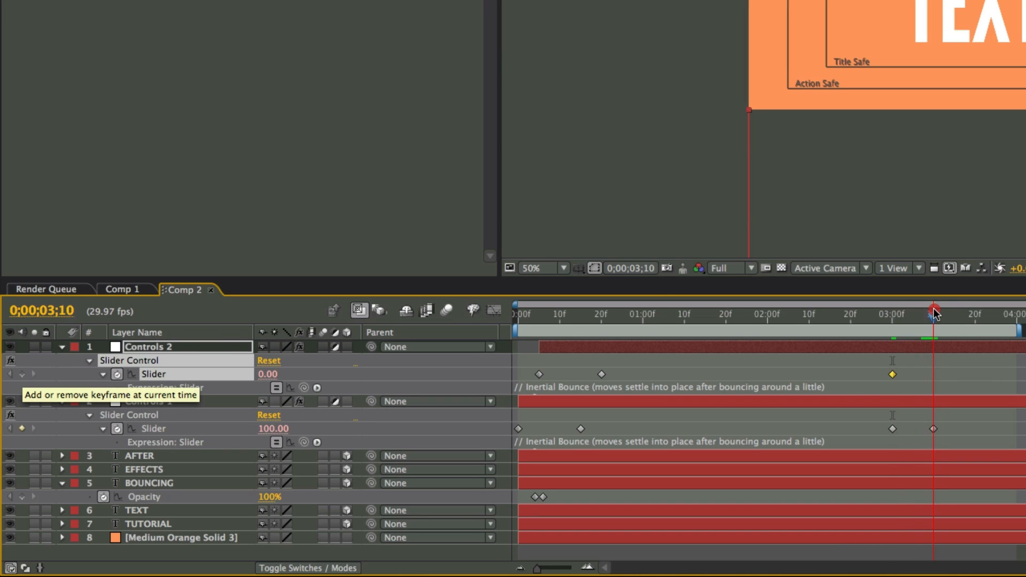
pyautogui.click(268, 374)
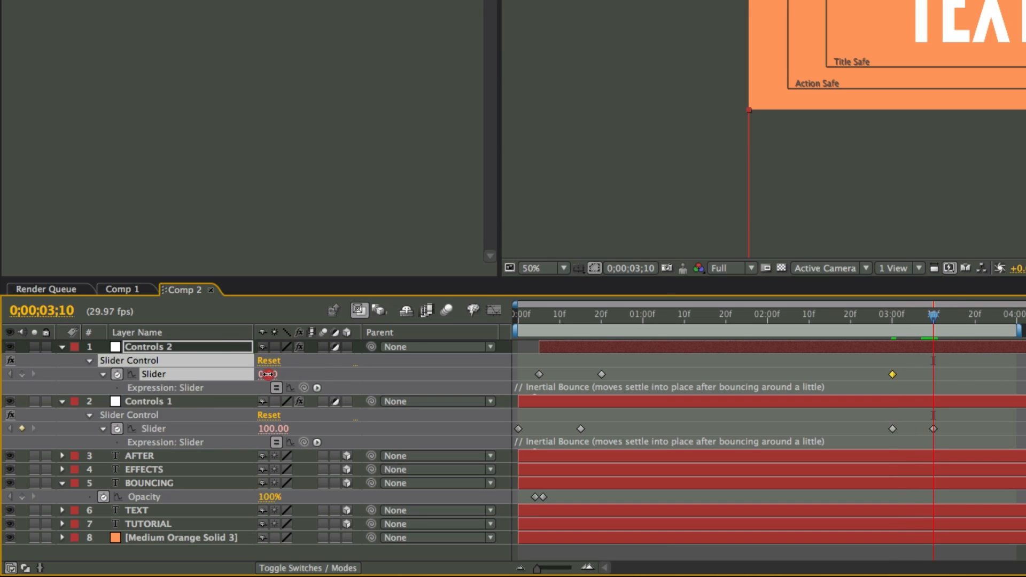
pyautogui.write('100')
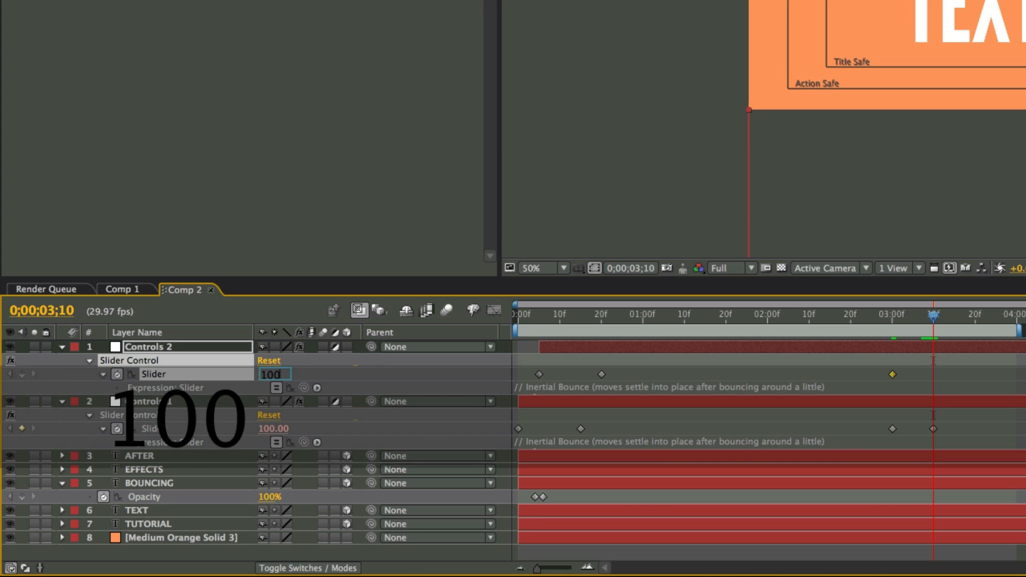
pyautogui.press('Return')
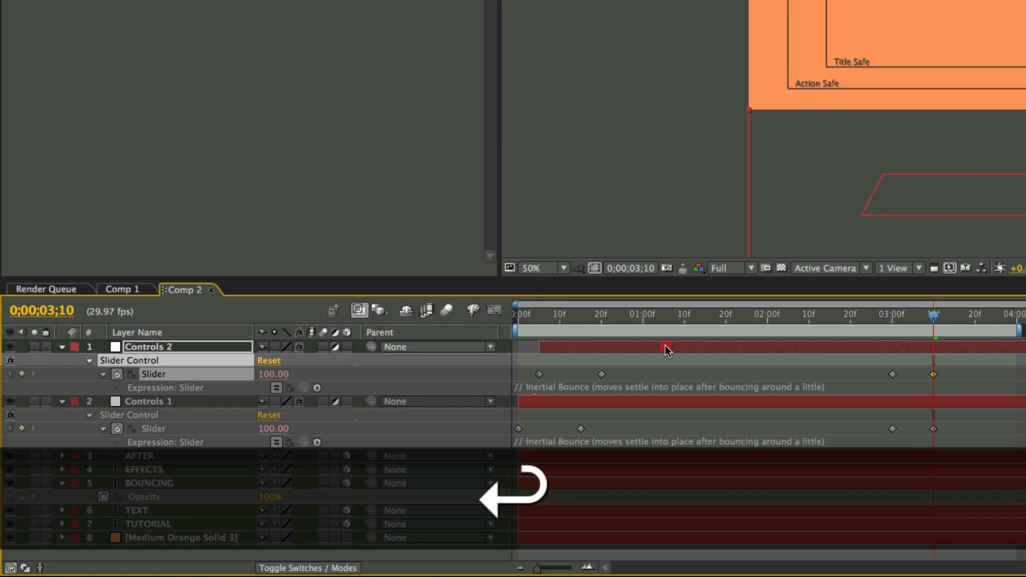
# Collapse all the layers and reveal only the BOUNCING layer's animated properties
pyautogui.press('super+a')
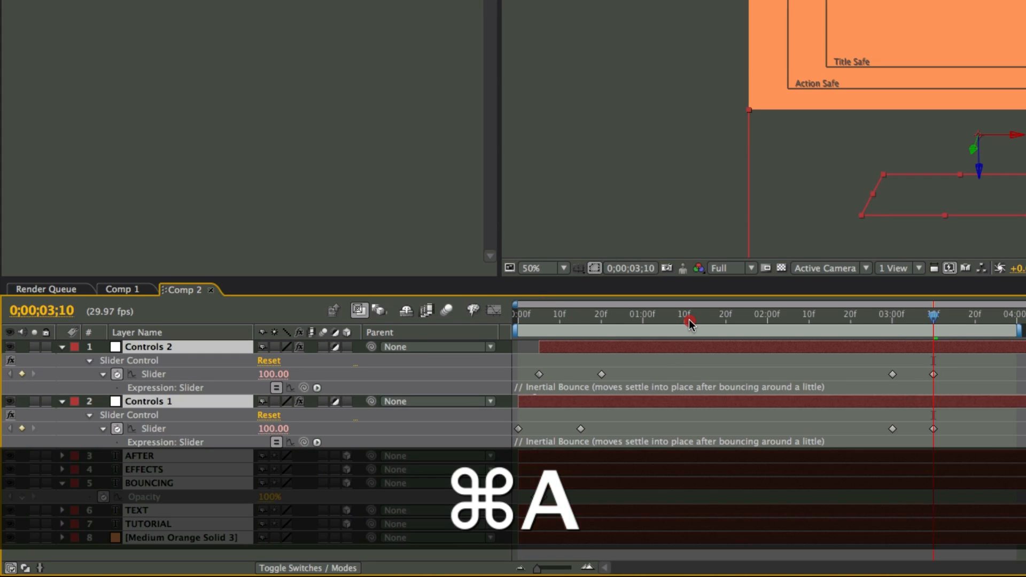
pyautogui.press('u')
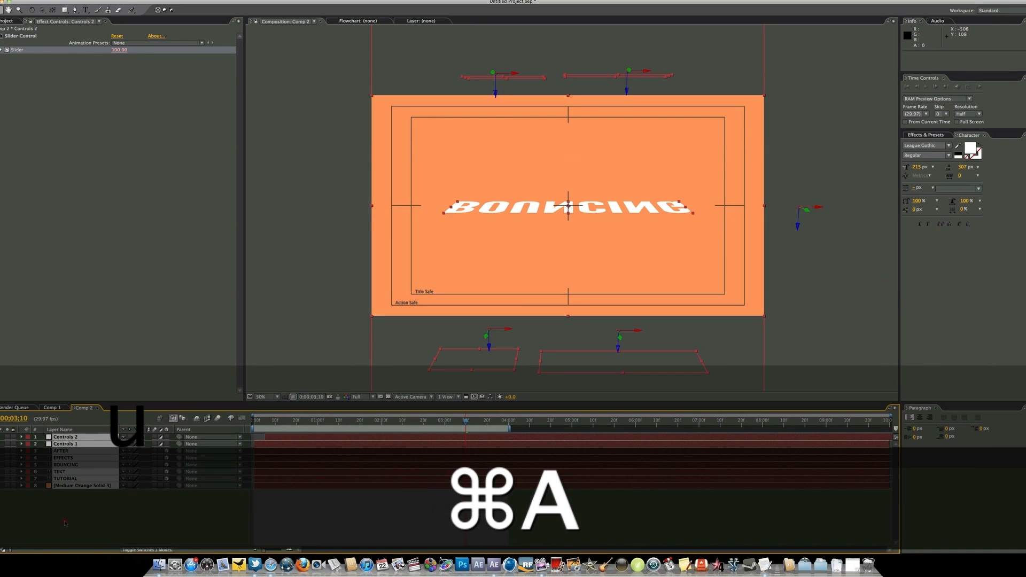
pyautogui.click(74, 465)
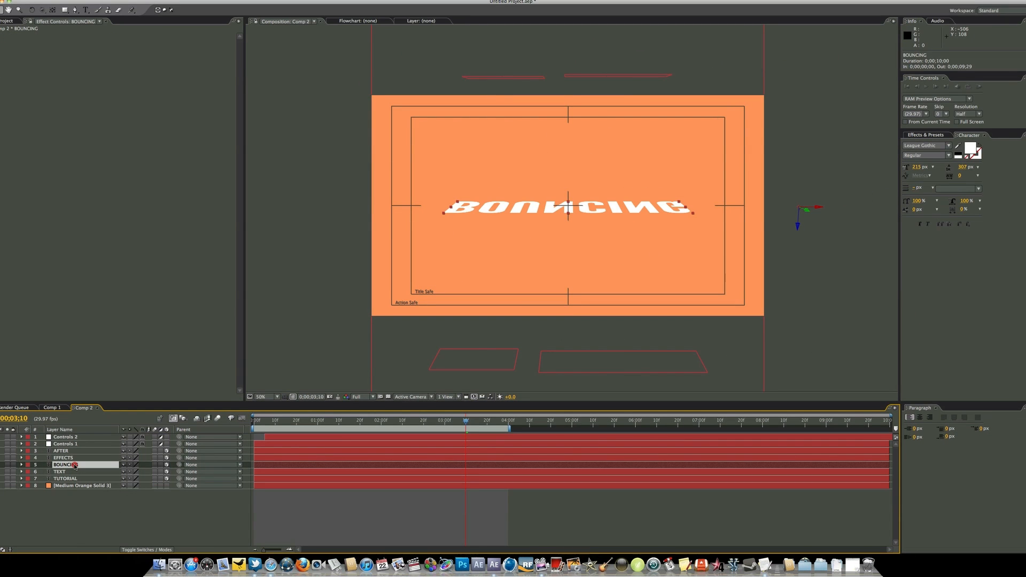
pyautogui.press('u')
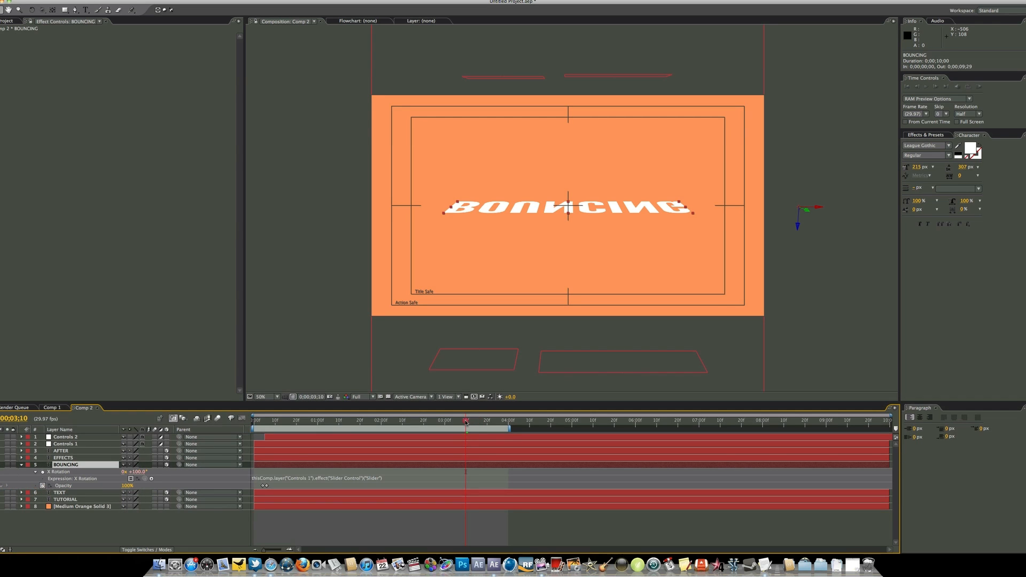
# Add a BOUNCING Opacity keyframe at 0;00;03;08 and set the Opacity to 0% at 0;00;03;10
pyautogui.moveTo(466, 423); pyautogui.dragTo(463, 423)
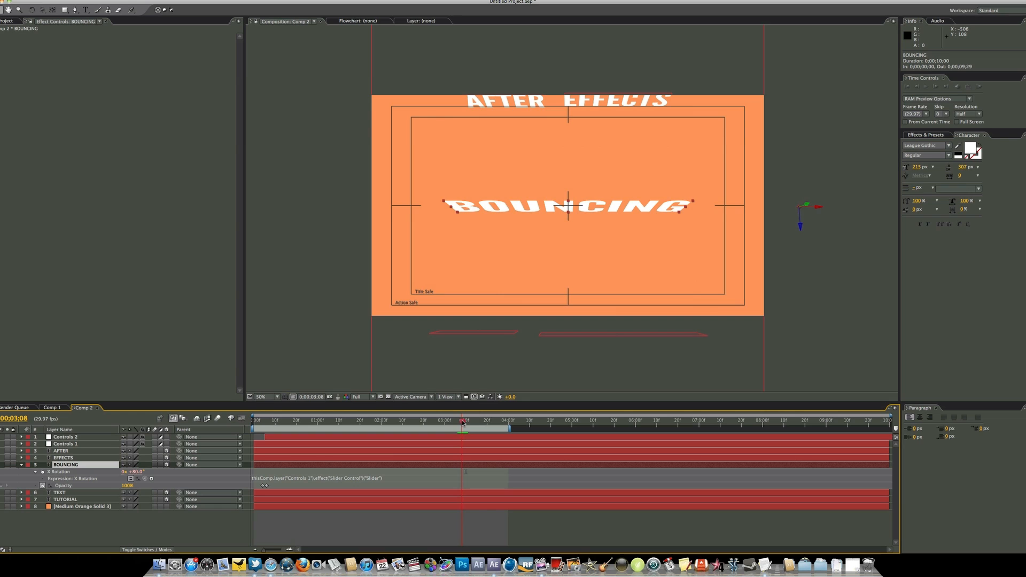
pyautogui.click(1, 485)
pyautogui.moveTo(463, 422); pyautogui.dragTo(467, 422)
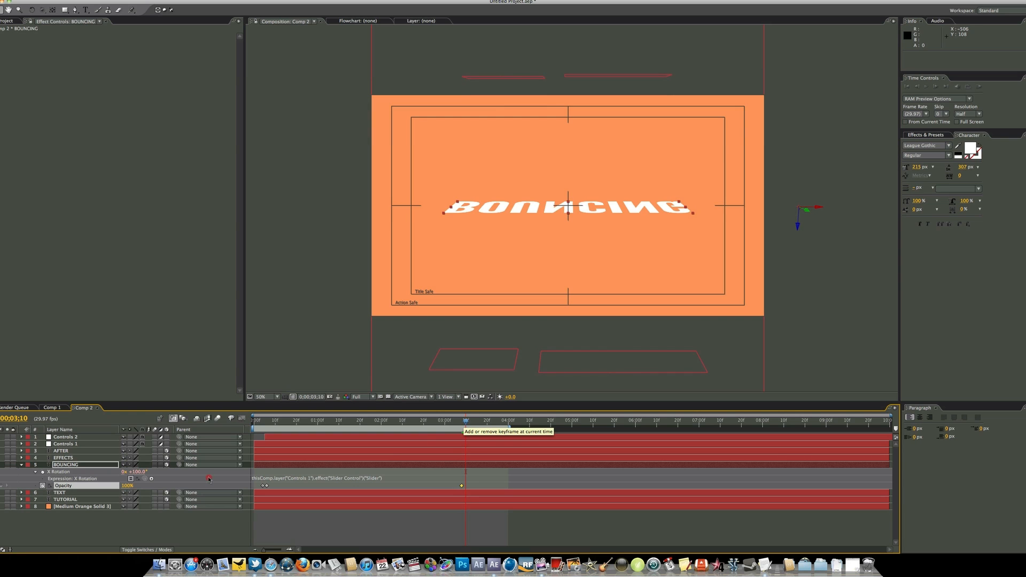
pyautogui.click(126, 487)
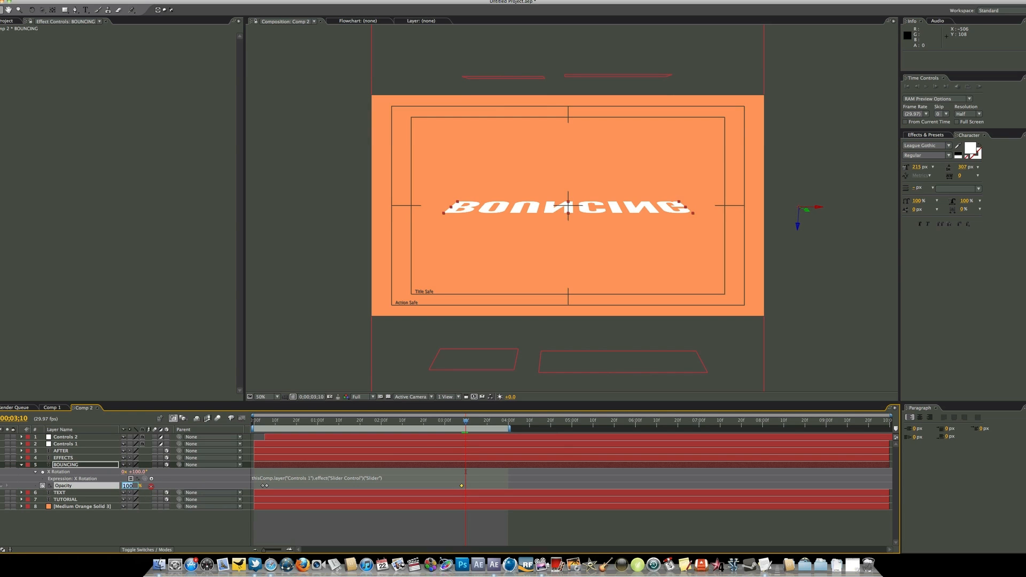
pyautogui.write('0')
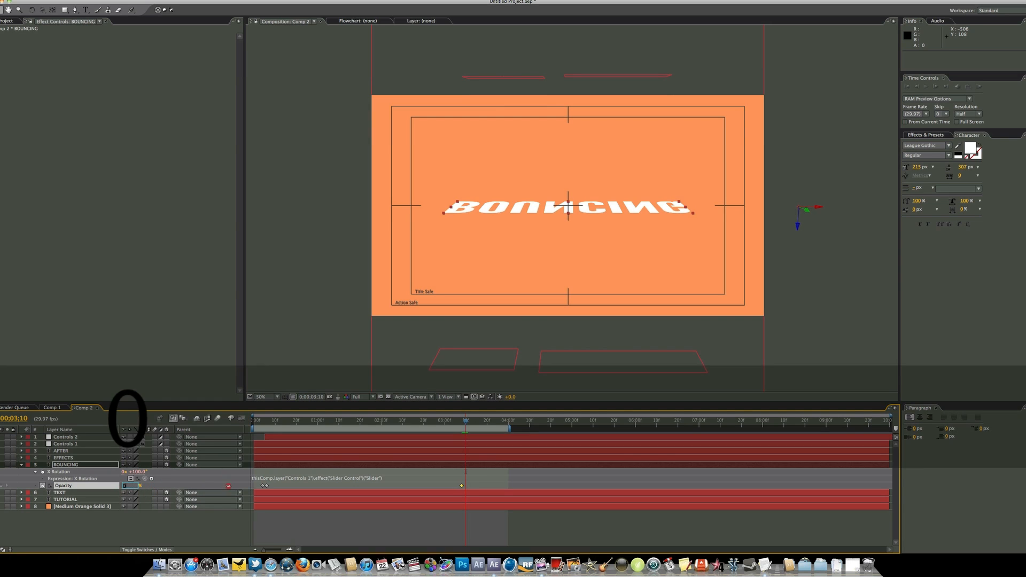
pyautogui.click(226, 529)
# Collapse the revealed properties of all layers in Comp 2 and clear the selection
pyautogui.press('super+a')
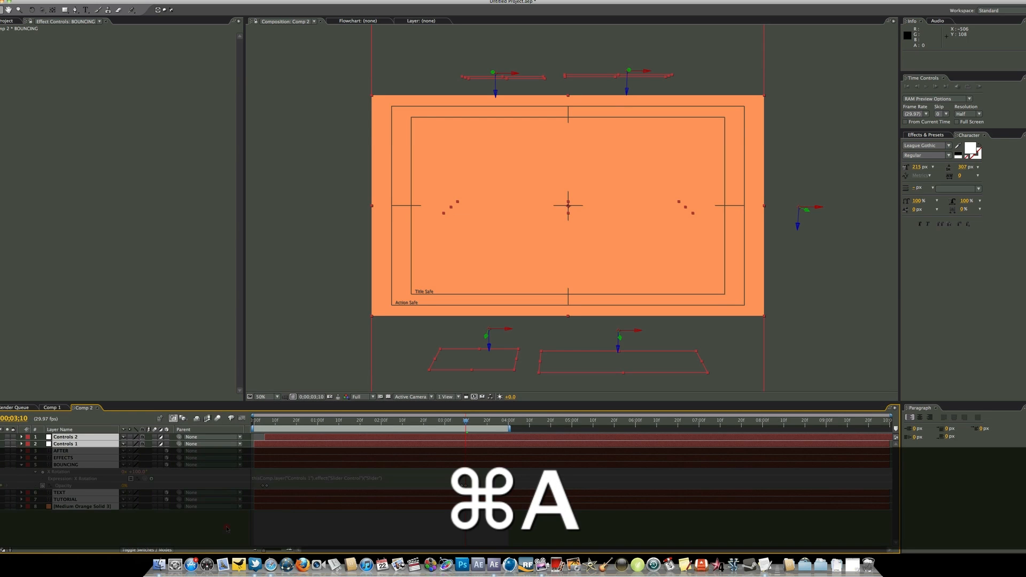
pyautogui.press('u')
pyautogui.press('u')
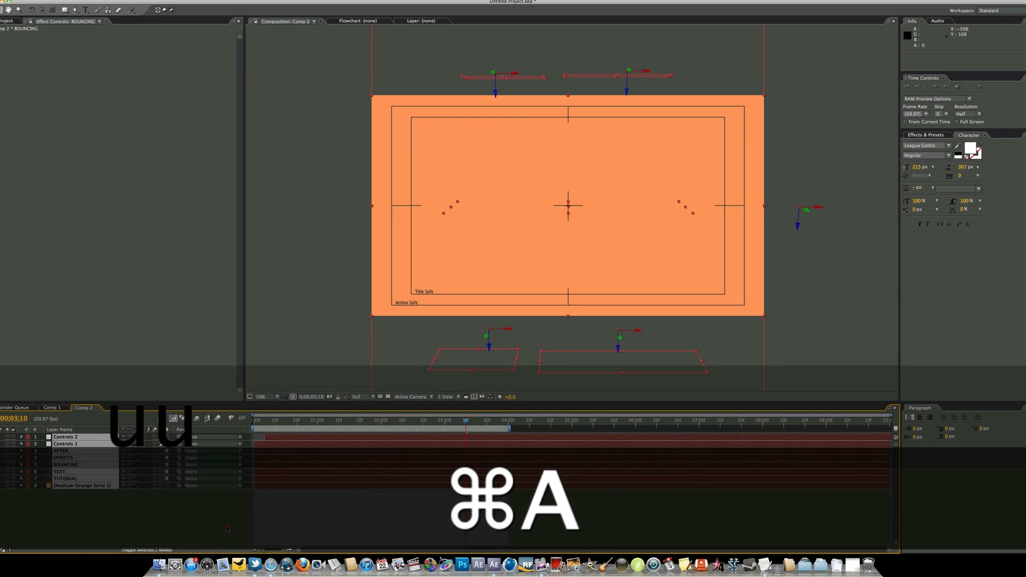
pyautogui.click(227, 529)
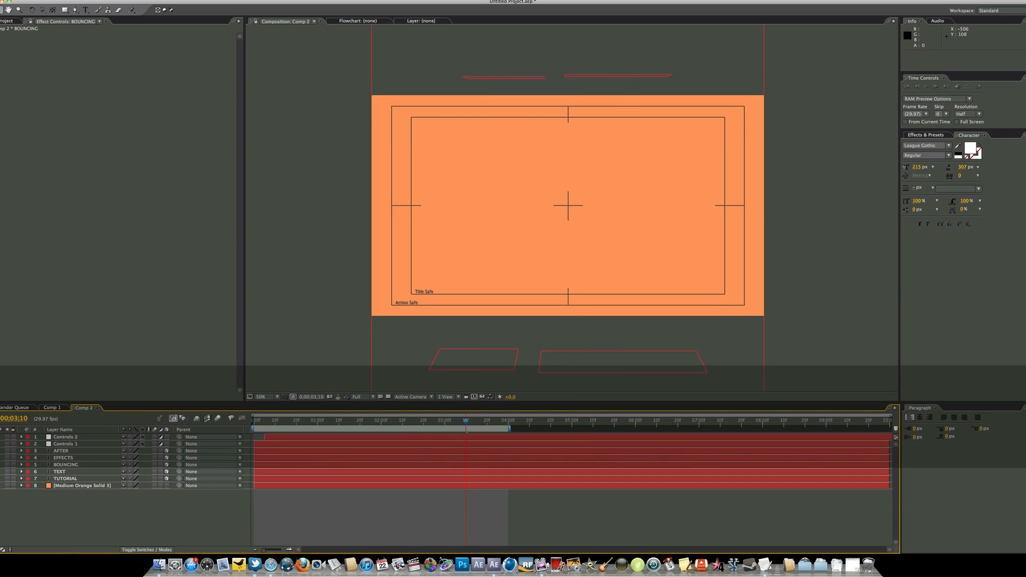
# Play a RAM preview of the full text animation and stop it
pyautogui.click(978, 87)
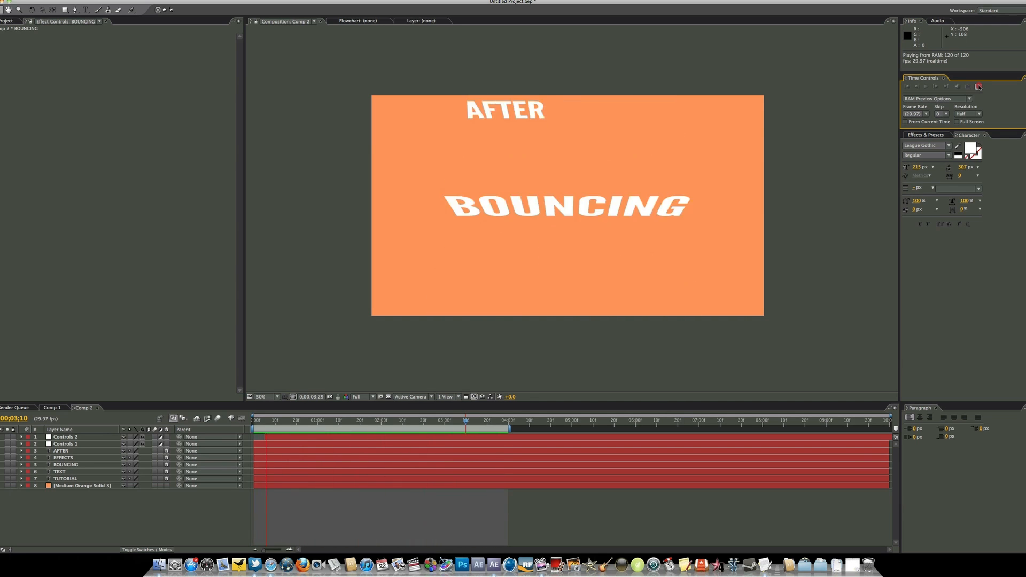
pyautogui.press('space')
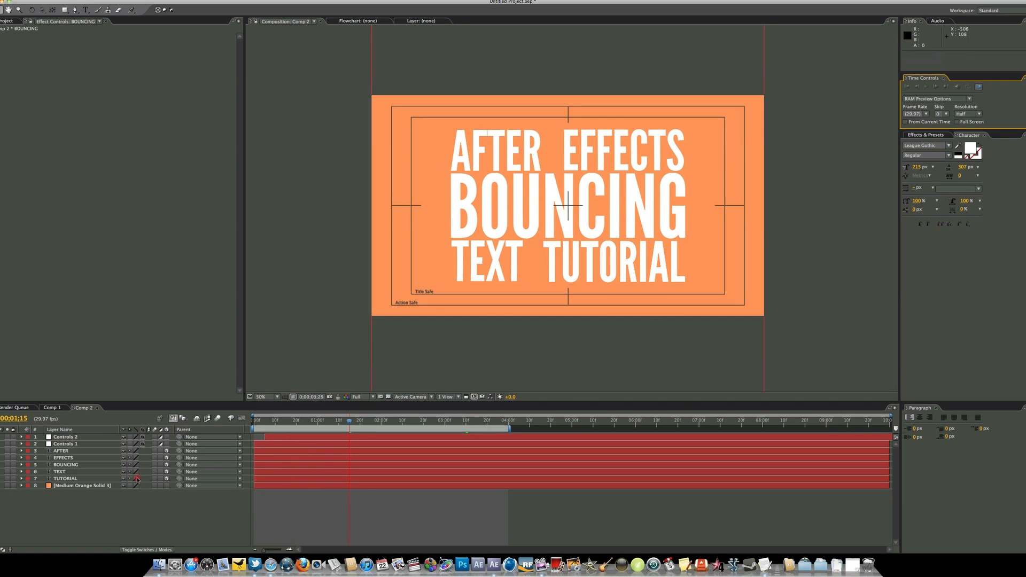
pyautogui.click(94, 513)
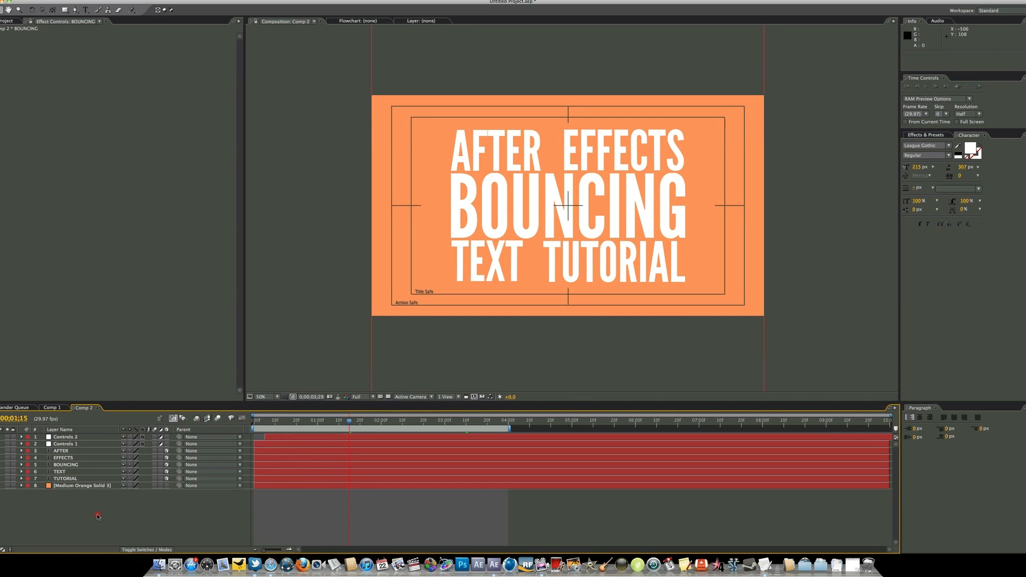
# Preview WhitePaperTexture.jpg from the Desktop and import it into the project as footage
pyautogui.click(6, 21)
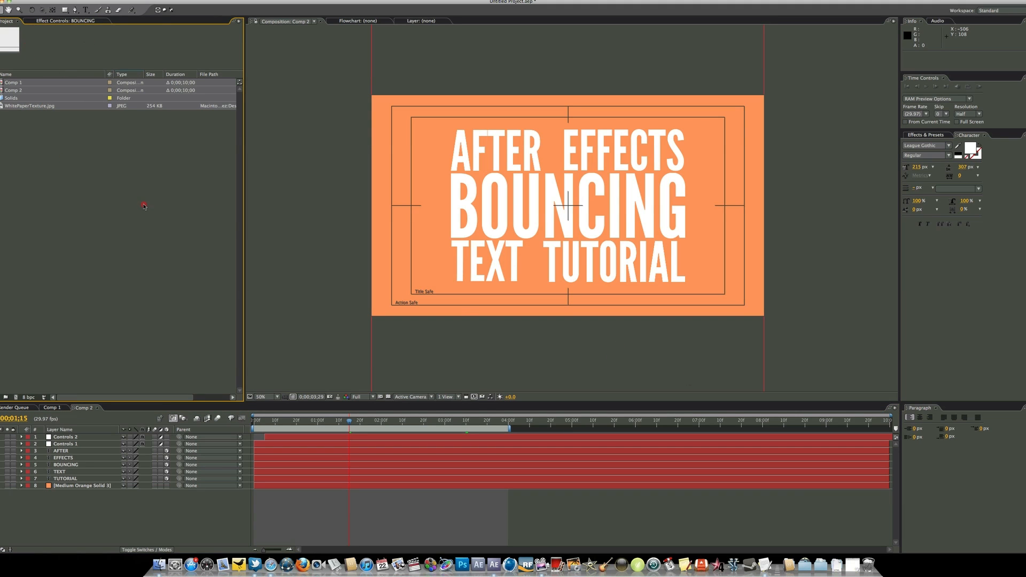
pyautogui.press('super+i')
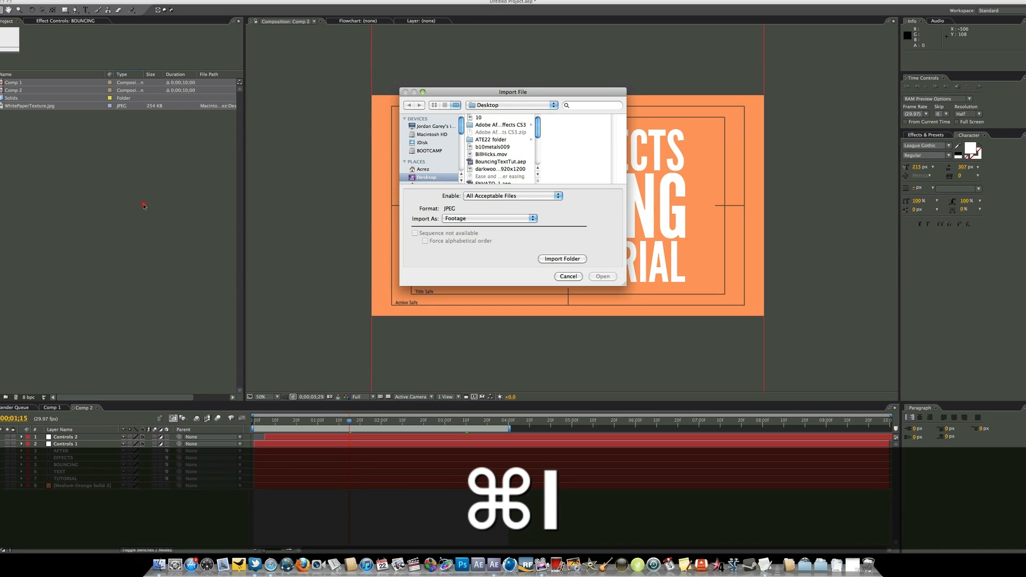
pyautogui.scroll(-3, 505, 165)
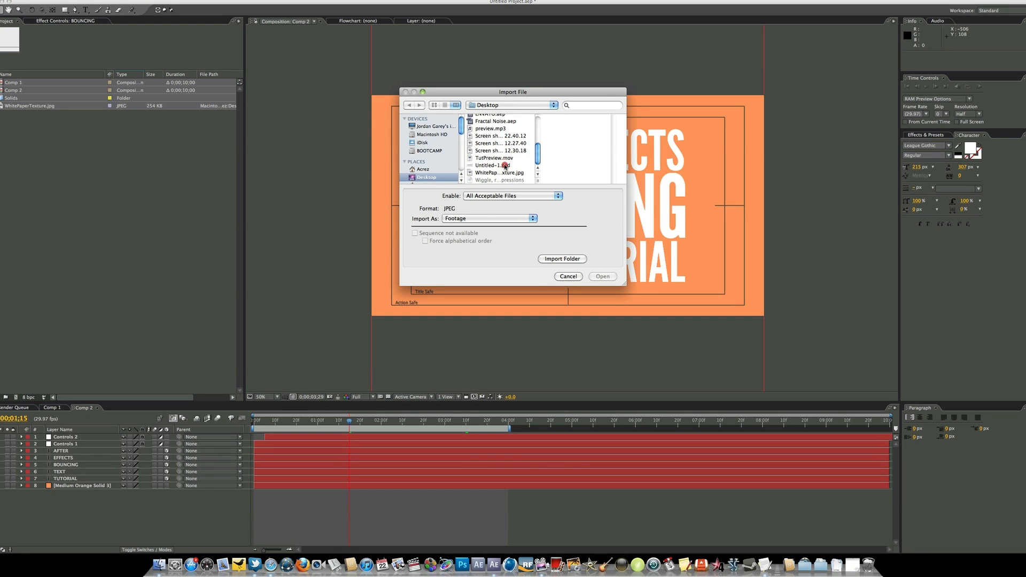
pyautogui.click(504, 172)
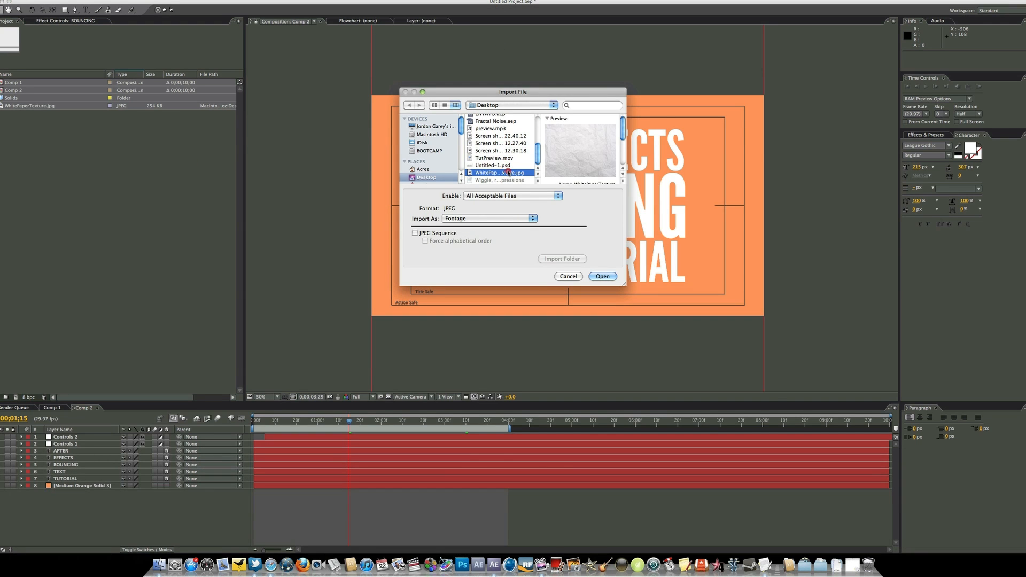
pyautogui.press('space')
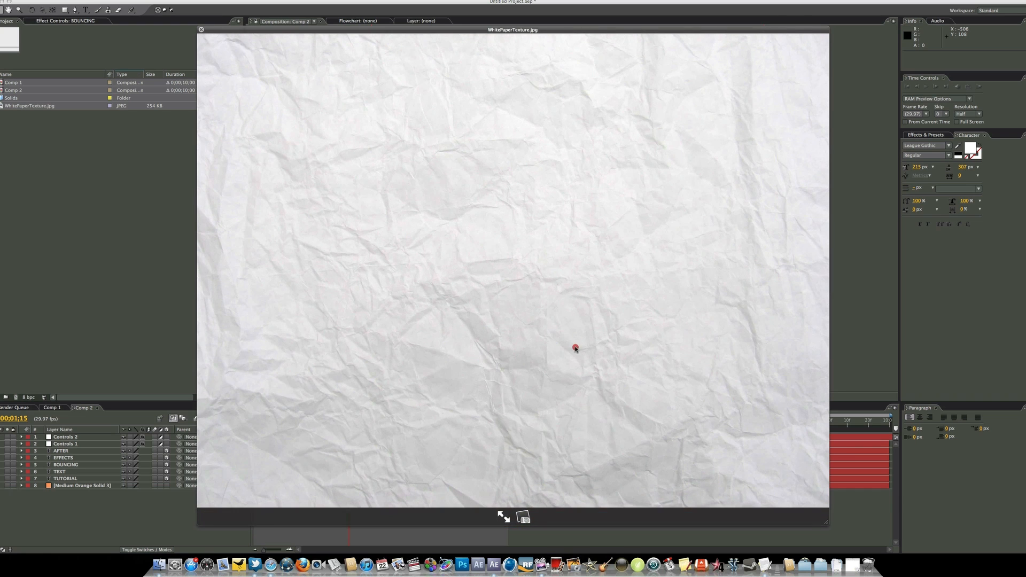
pyautogui.press('space')
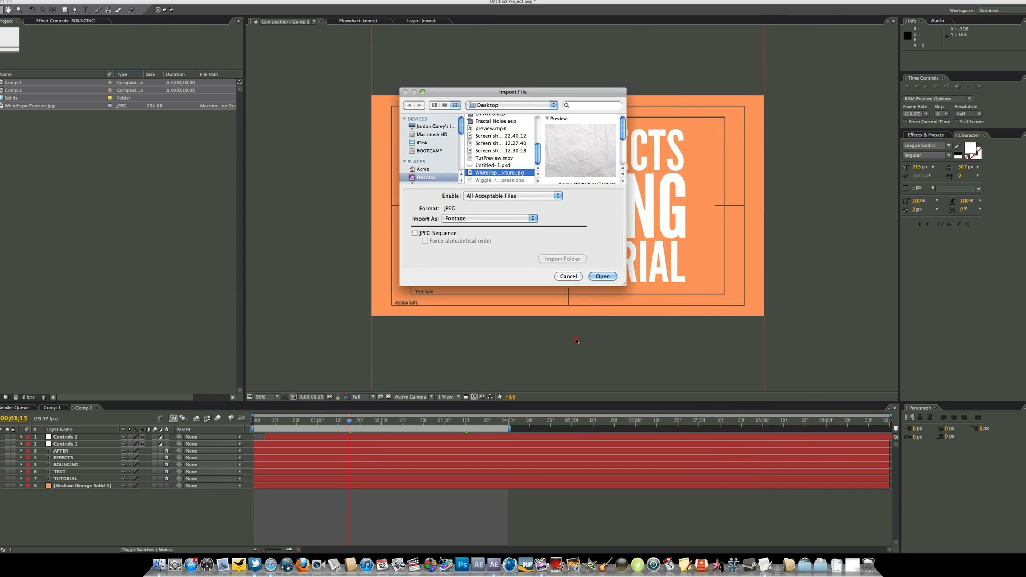
pyautogui.press('Return')
# Place WhitePaperTexture.jpg above all layers in Comp 2 and set its blending mode to Multiply
pyautogui.moveTo(31, 107); pyautogui.dragTo(94, 437)
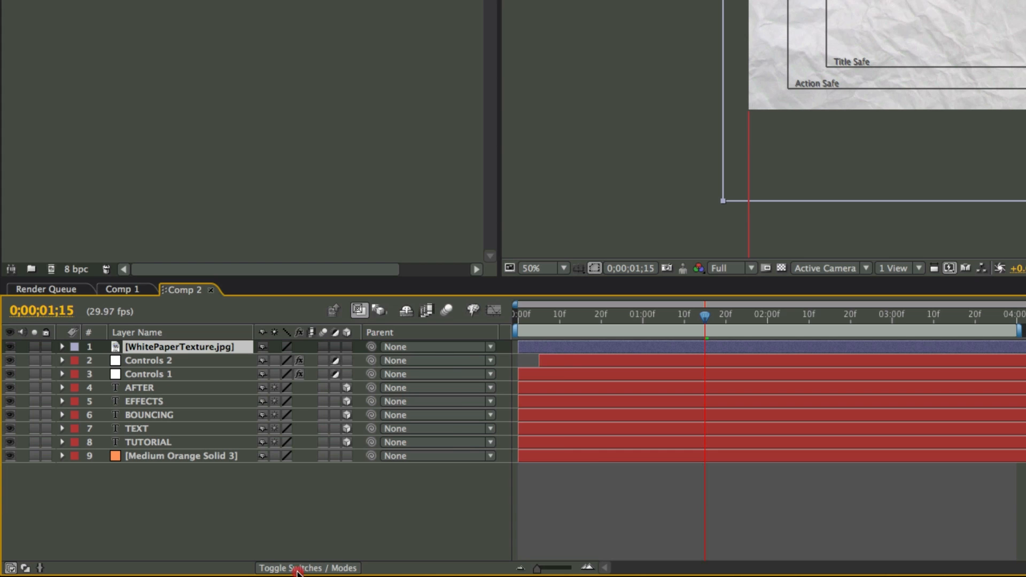
pyautogui.click(297, 570)
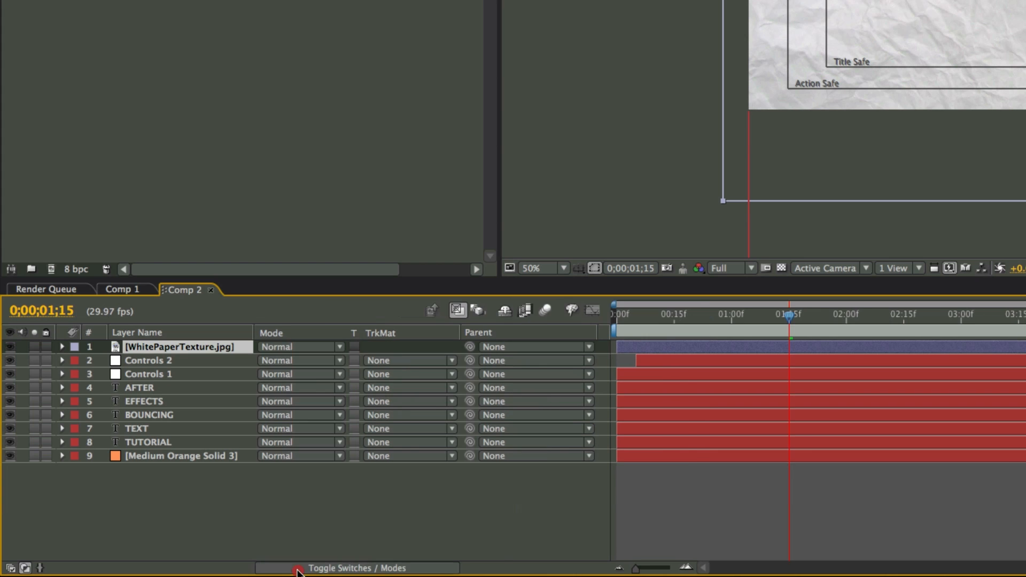
pyautogui.click(303, 349)
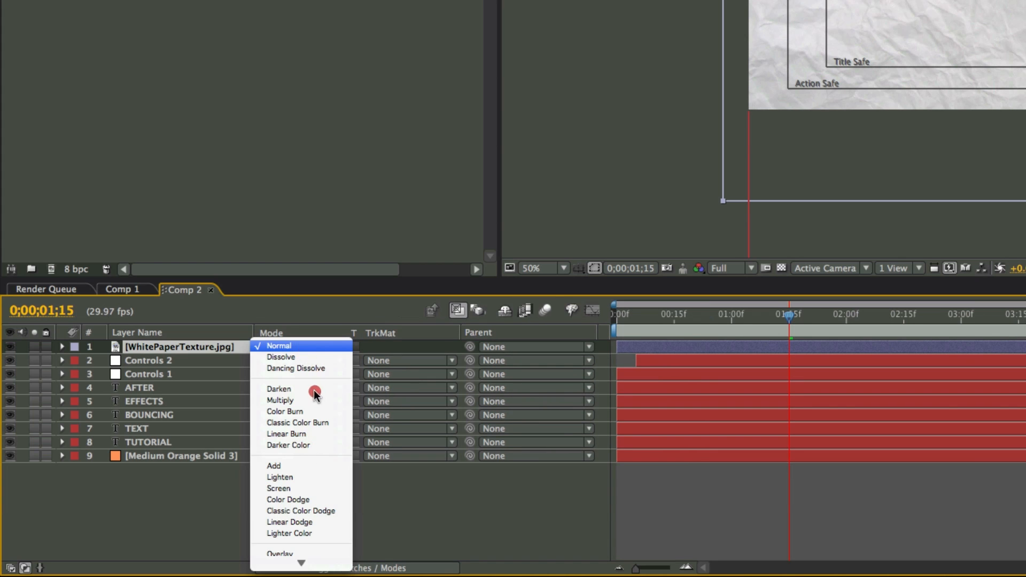
pyautogui.click(303, 401)
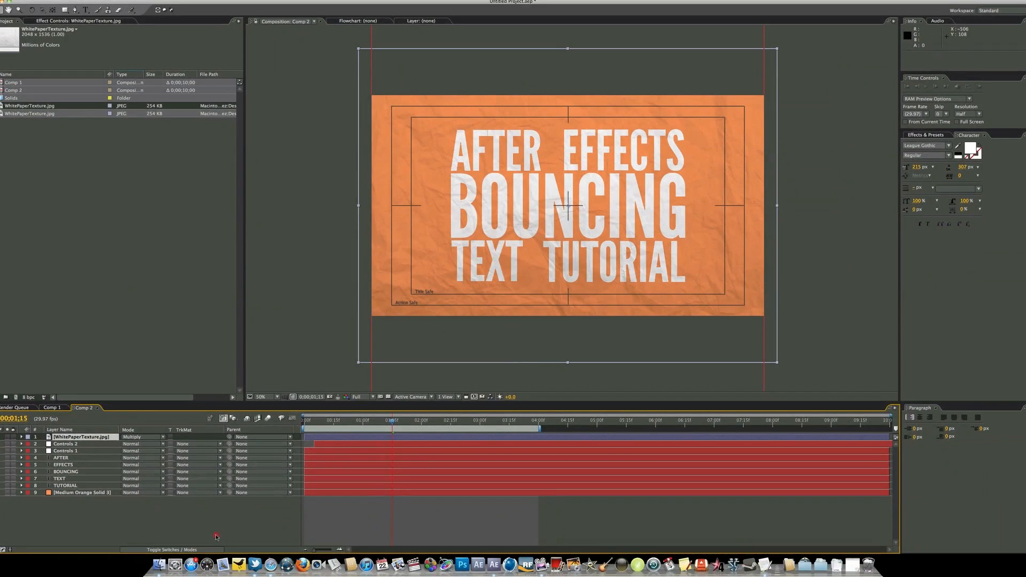
pyautogui.click(78, 445)
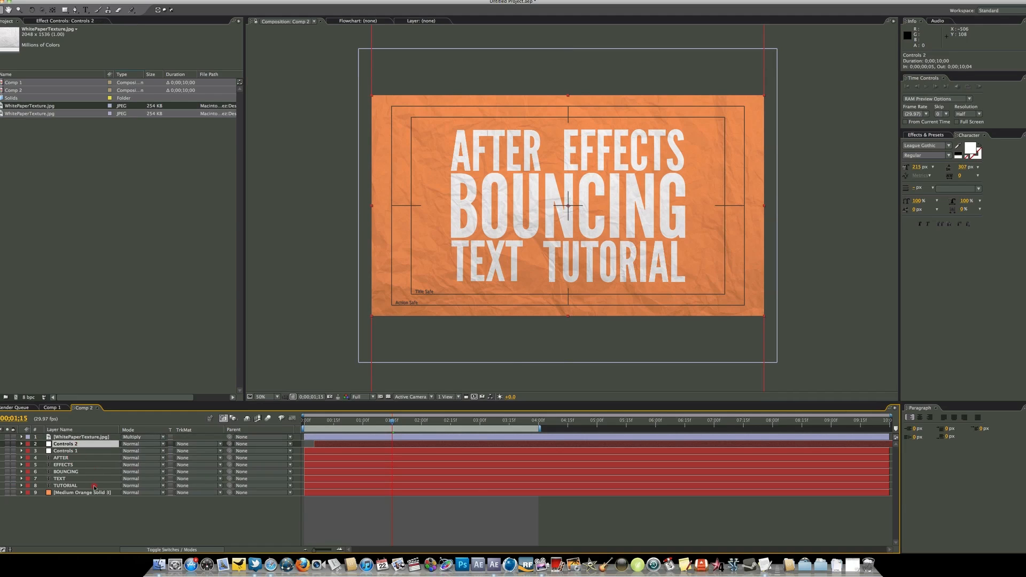
pyautogui.click(86, 507)
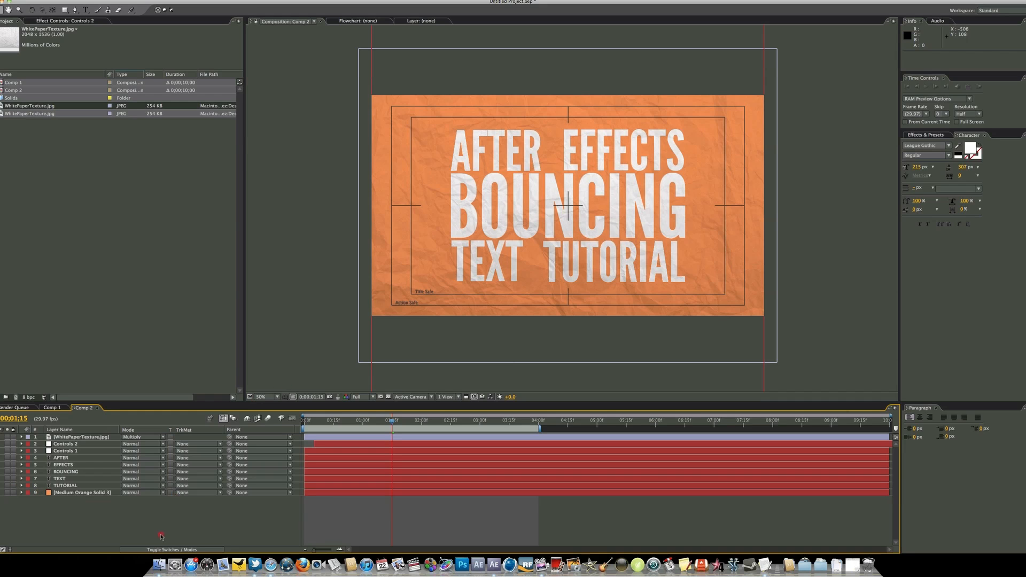
# Enable motion blur for the composition and for both Controls layers and all five text layers, and check it near the animation's start
pyautogui.click(166, 550)
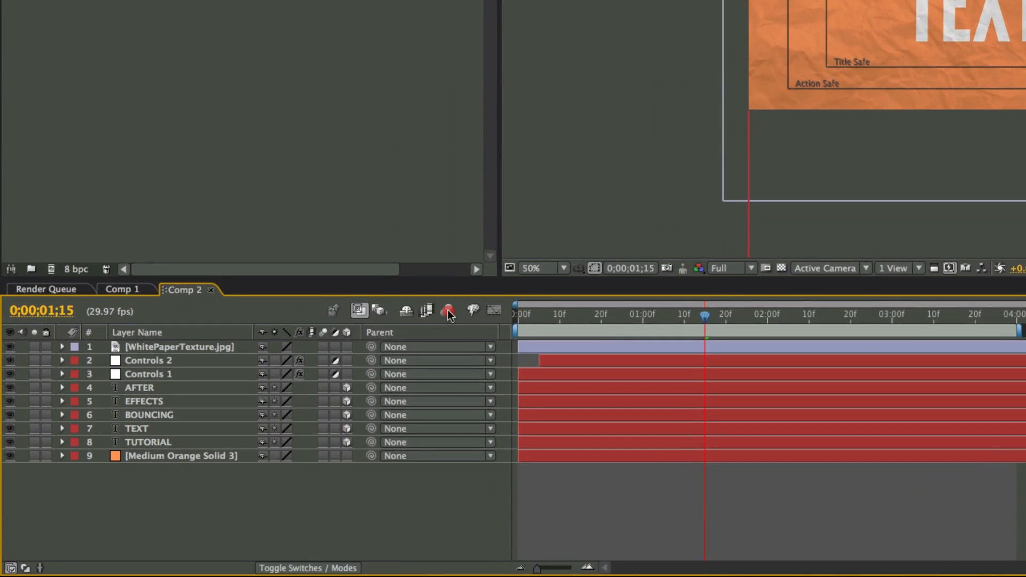
pyautogui.click(447, 312)
pyautogui.click(323, 360)
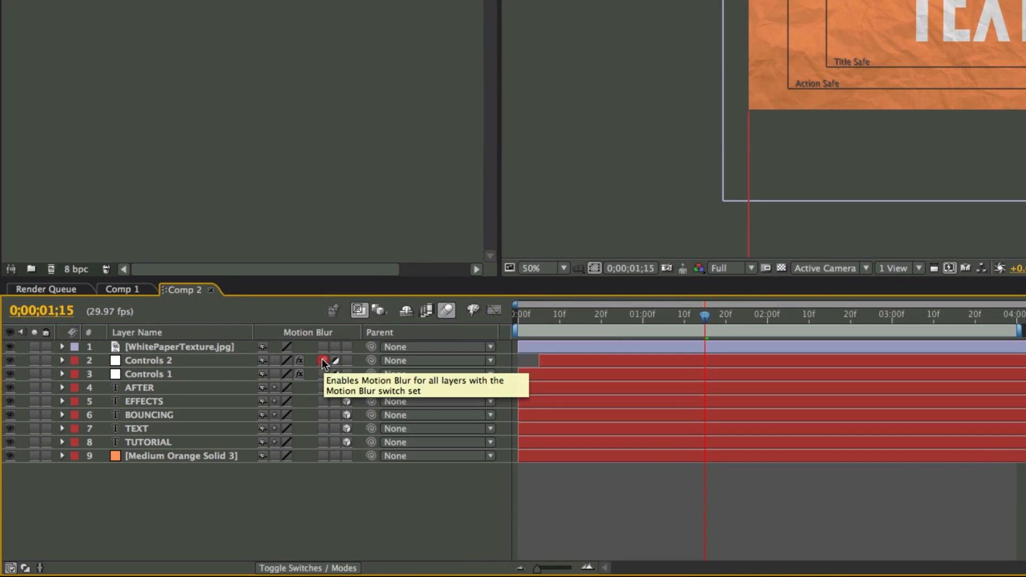
pyautogui.moveTo(323, 364); pyautogui.dragTo(325, 443)
pyautogui.moveTo(541, 324); pyautogui.dragTo(547, 320)
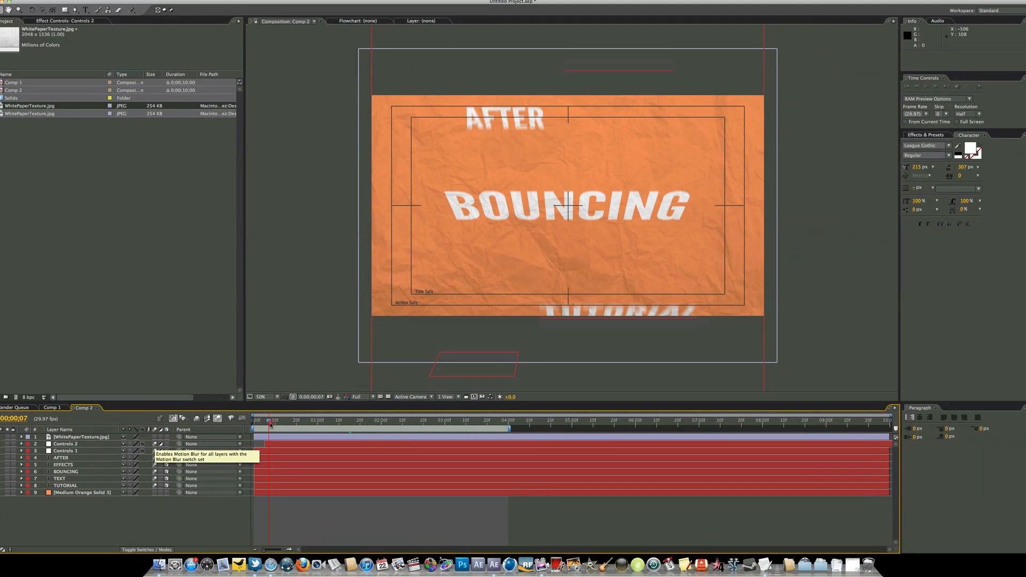
pyautogui.moveTo(270, 424); pyautogui.dragTo(142, 421)
# Reveal the Controls 1 layer's keyframed Slider and open its Inertial Bounce expression for editing
pyautogui.click(76, 452)
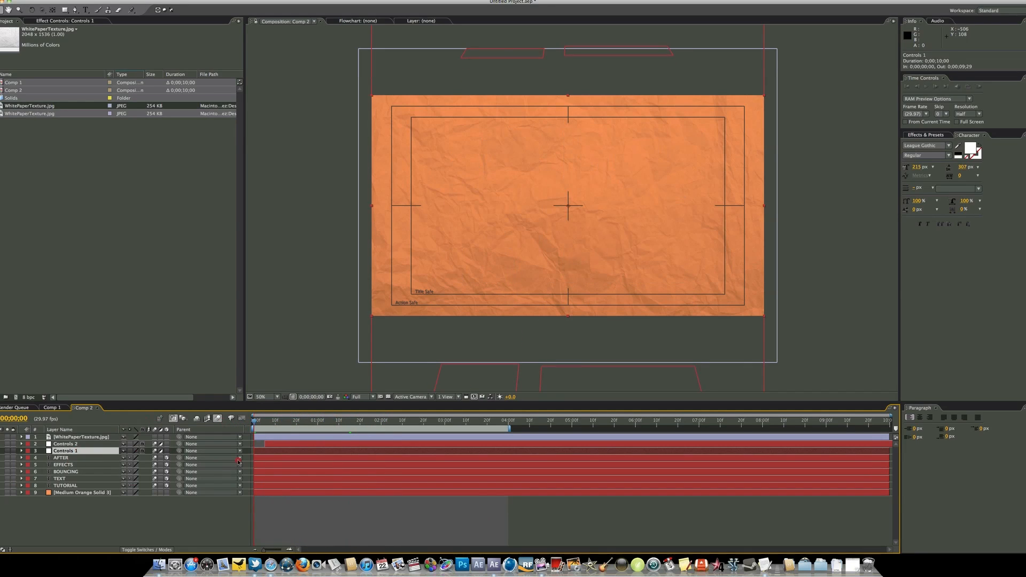
pyautogui.press('u')
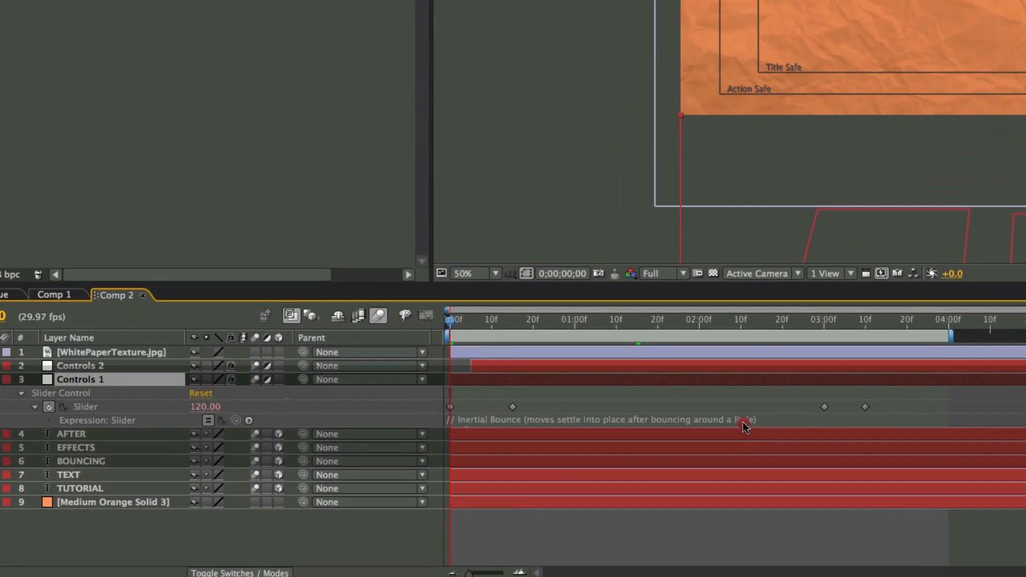
pyautogui.click(672, 430)
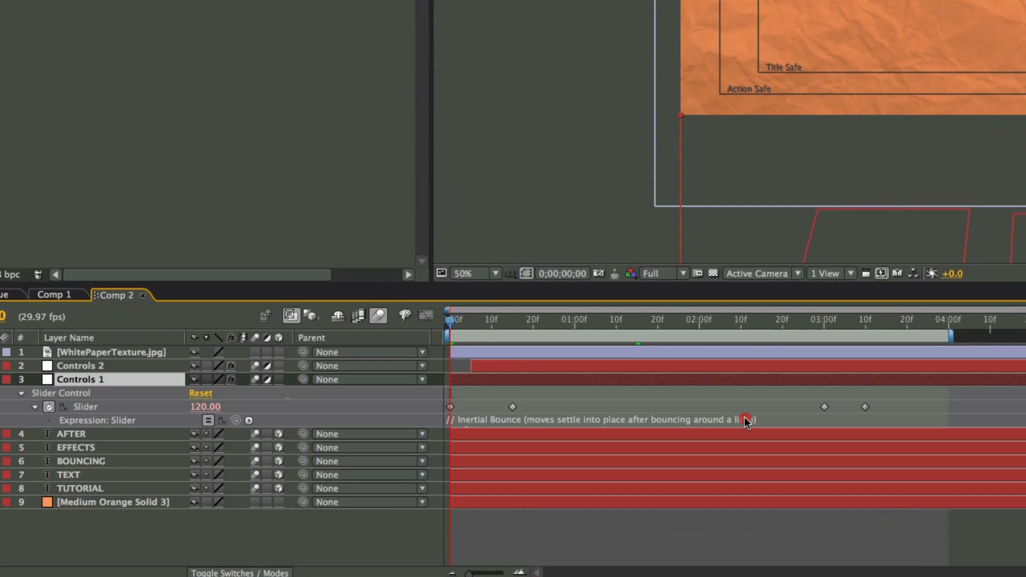
pyautogui.click(746, 420)
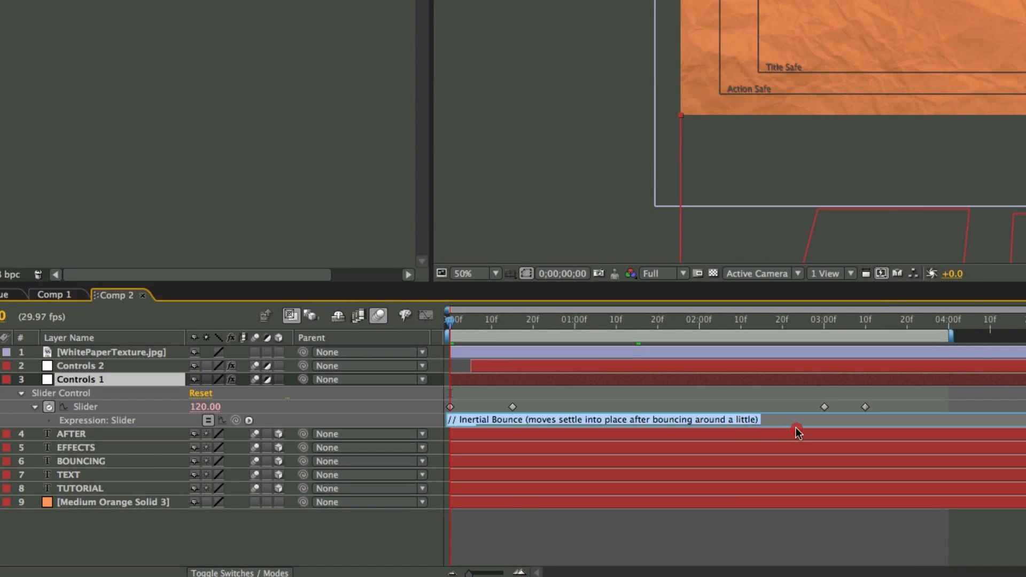
pyautogui.click(796, 430)
pyautogui.click(798, 420)
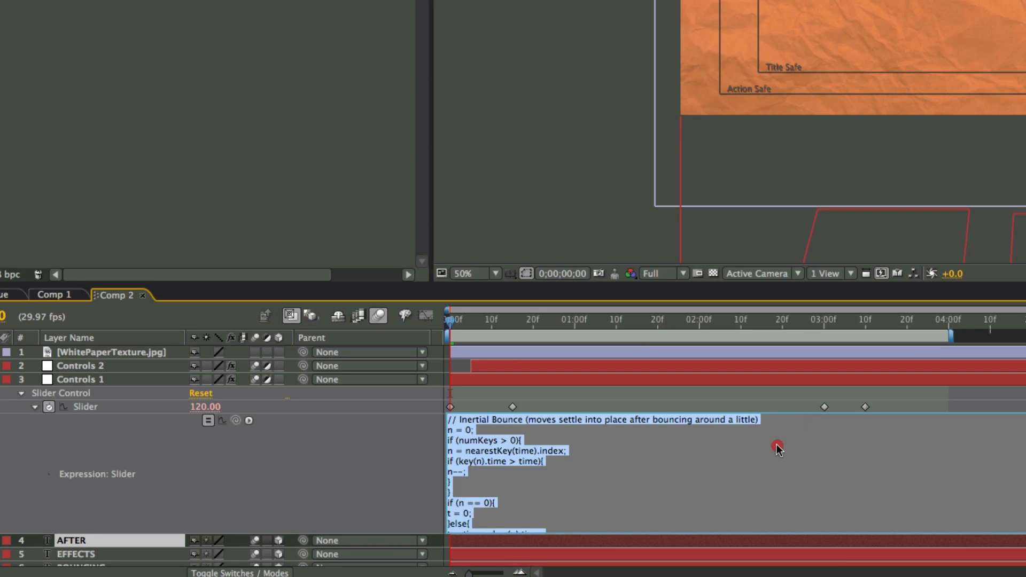
# Examine the amp, freq and decay lines in the Controls 1 Slider's bounce expression
pyautogui.scroll(-3, 775, 453)
pyautogui.scroll(3, 623, 470)
pyautogui.click(488, 436)
pyautogui.scroll(-3, 565, 461)
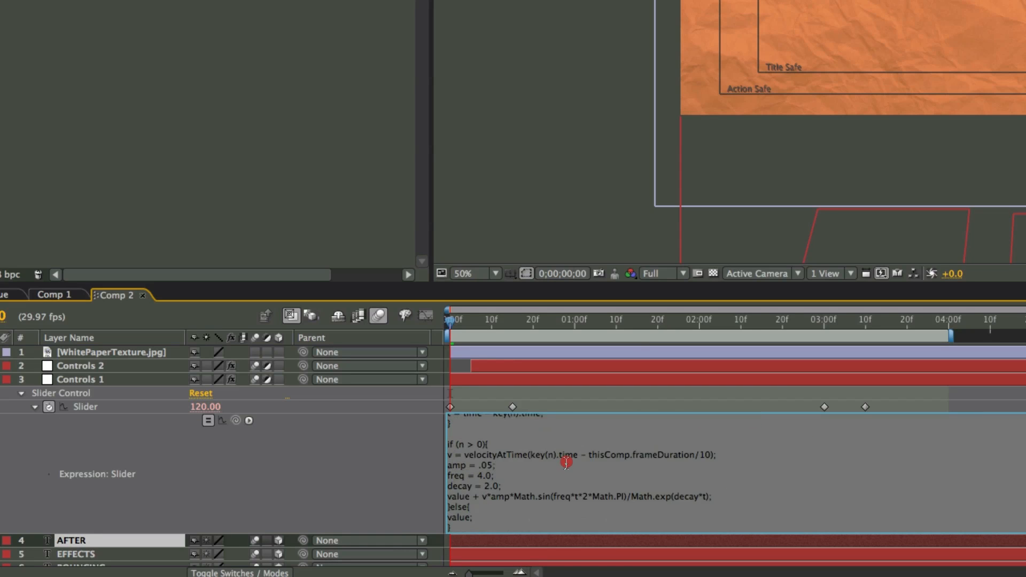
pyautogui.moveTo(501, 467); pyautogui.dragTo(442, 465)
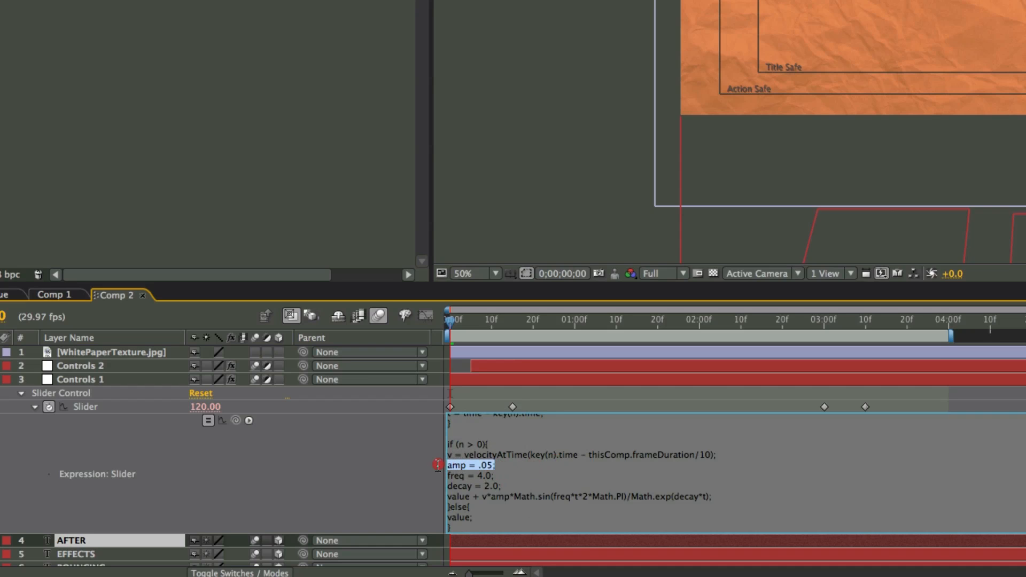
pyautogui.moveTo(513, 475); pyautogui.dragTo(437, 475)
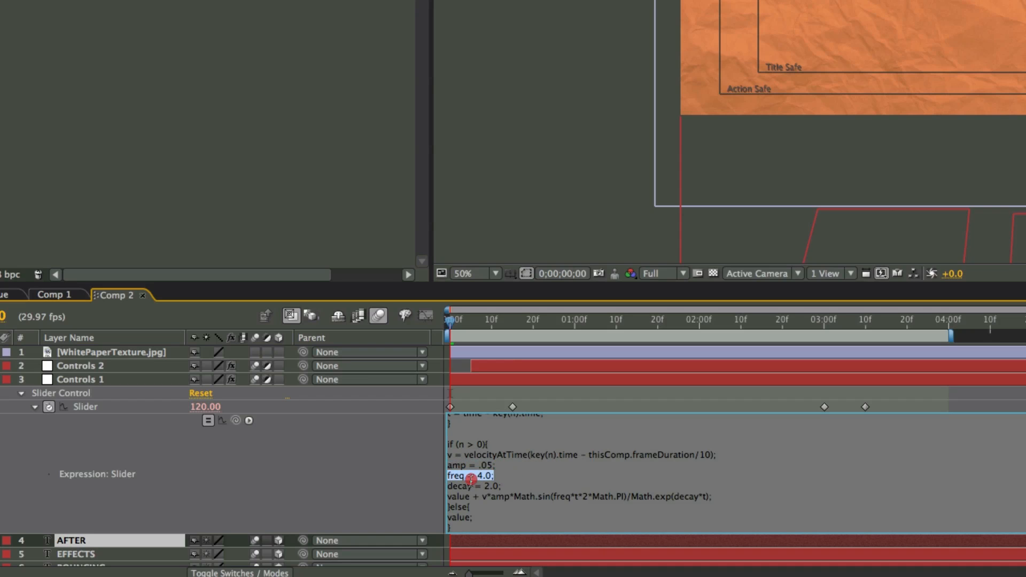
pyautogui.moveTo(513, 486); pyautogui.dragTo(414, 485)
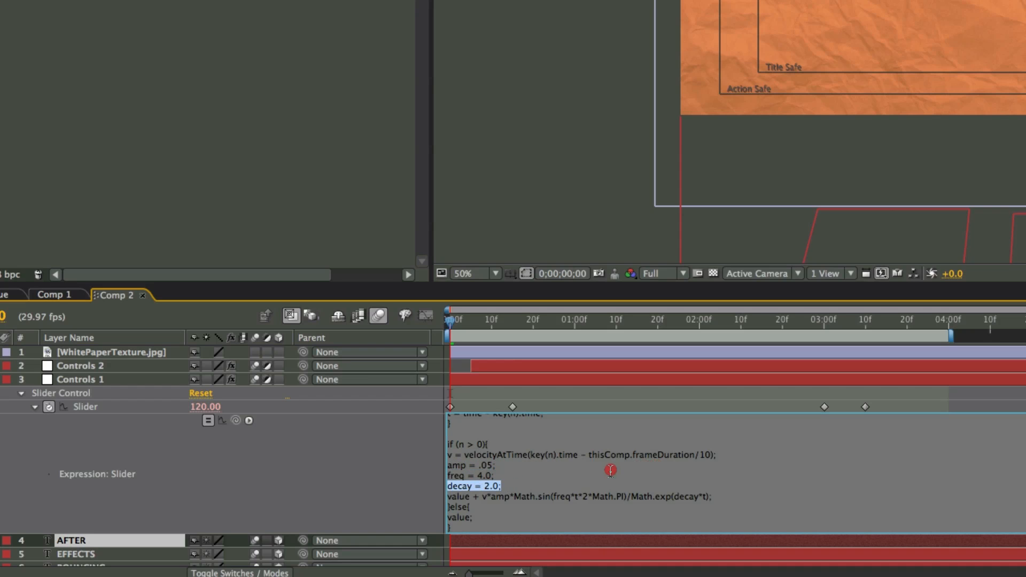
# Recheck the amp line in the Controls 1 Slider's bounce expression and move the current time to 0;00;01;24
pyautogui.moveTo(495, 465); pyautogui.dragTo(369, 464)
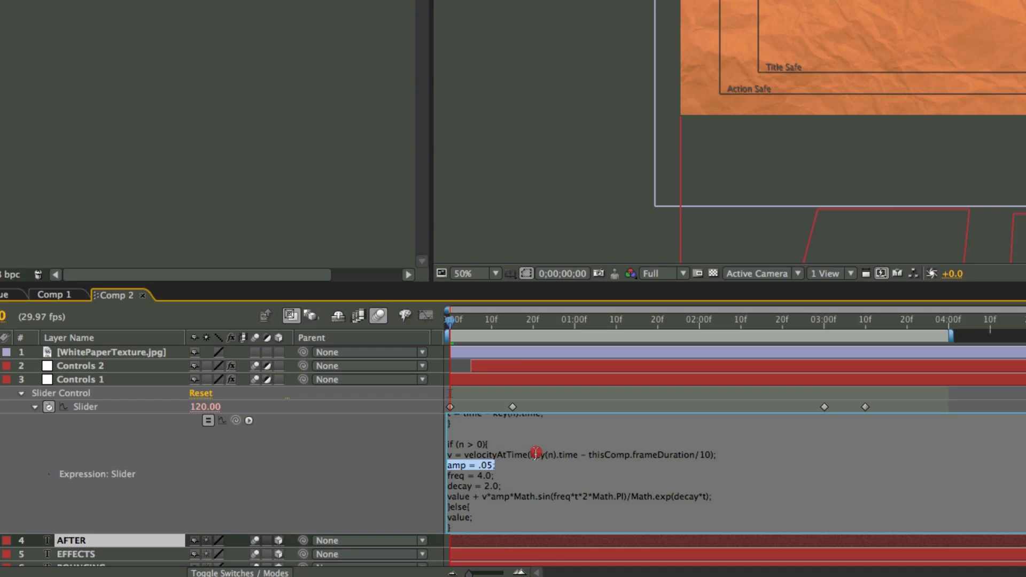
pyautogui.click(487, 481)
pyautogui.moveTo(473, 321); pyautogui.dragTo(674, 327)
# Reopen the Controls 1 Slider's expression and review its amp, freq and decay lines one after another
pyautogui.click(545, 509)
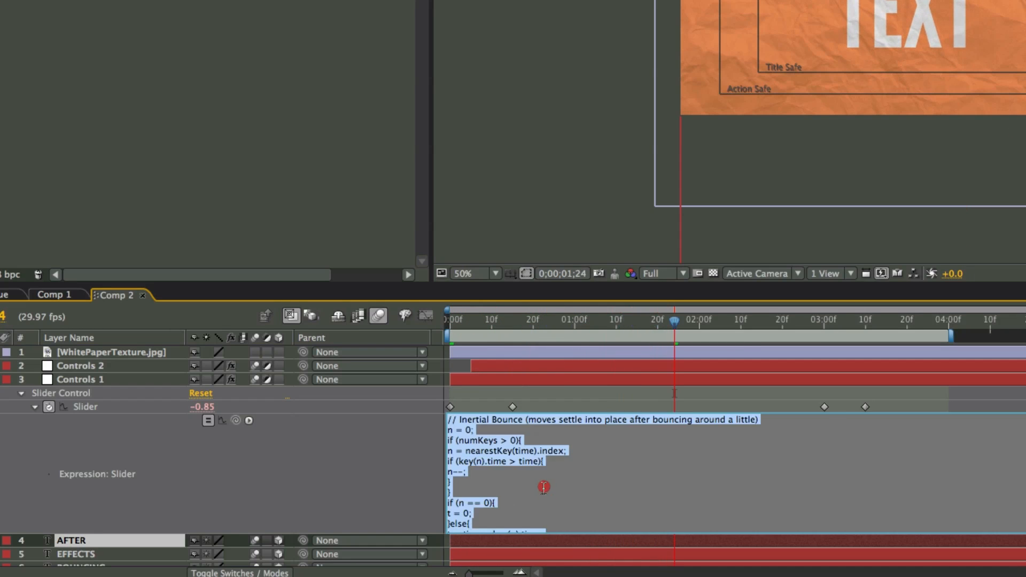
pyautogui.scroll(-5, 544, 487)
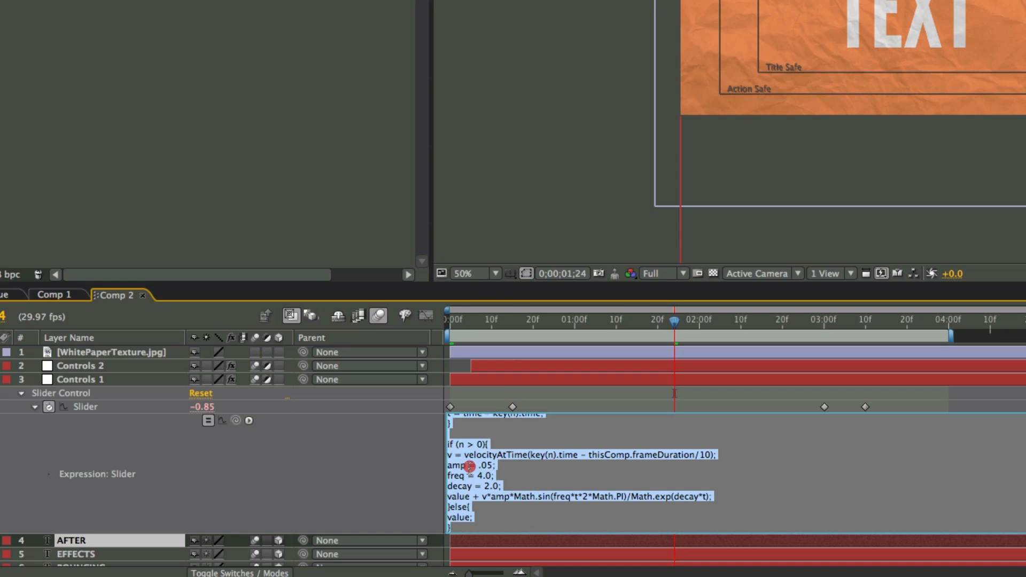
pyautogui.click(478, 467)
pyautogui.moveTo(497, 467); pyautogui.dragTo(402, 469)
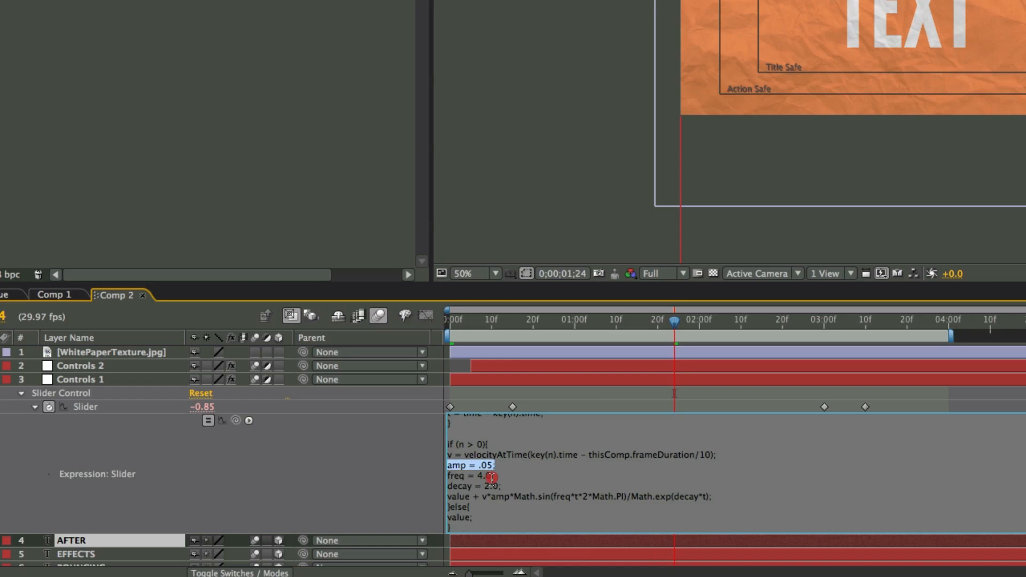
pyautogui.moveTo(495, 475); pyautogui.dragTo(435, 475)
pyautogui.moveTo(500, 485); pyautogui.dragTo(443, 487)
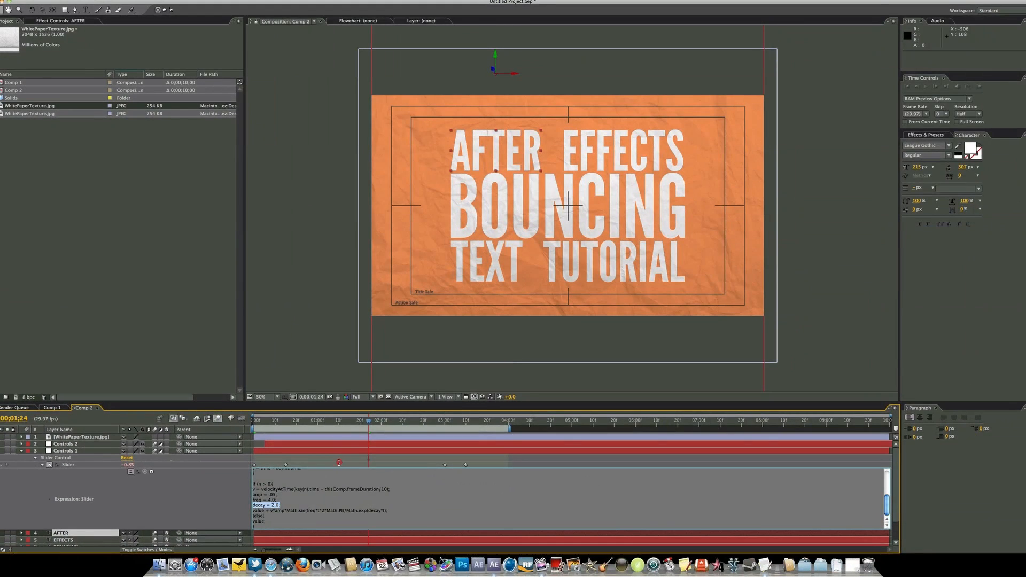
# Leave the expression editing and collapse the Controls 1 layer's properties in the Comp 2 timeline
pyautogui.click(615, 397)
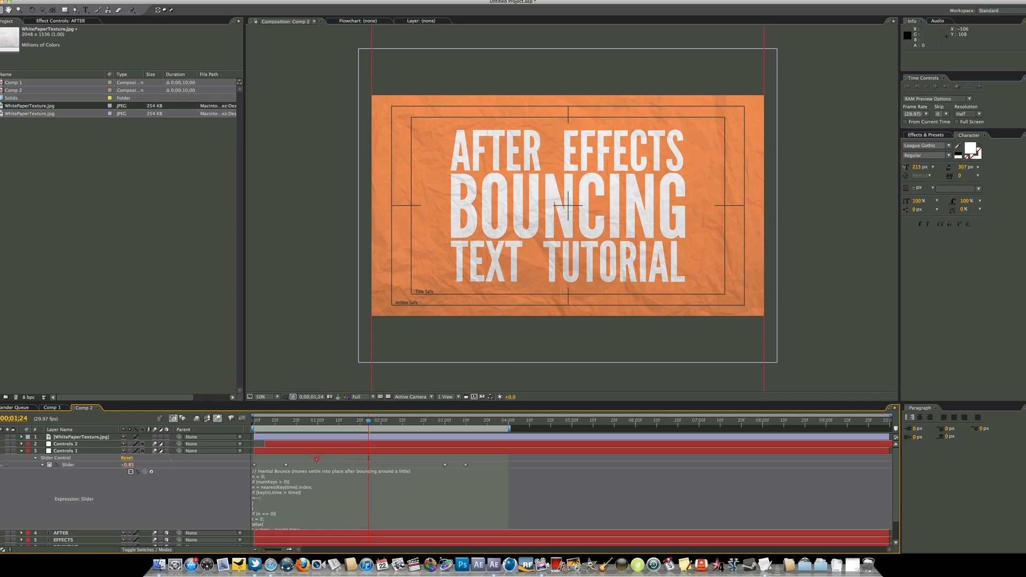
pyautogui.click(20, 451)
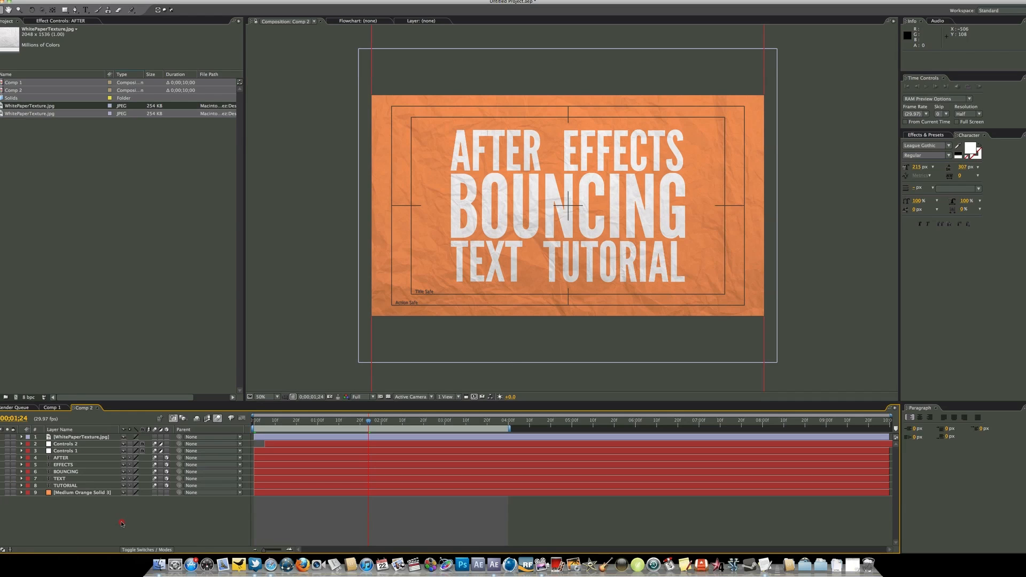